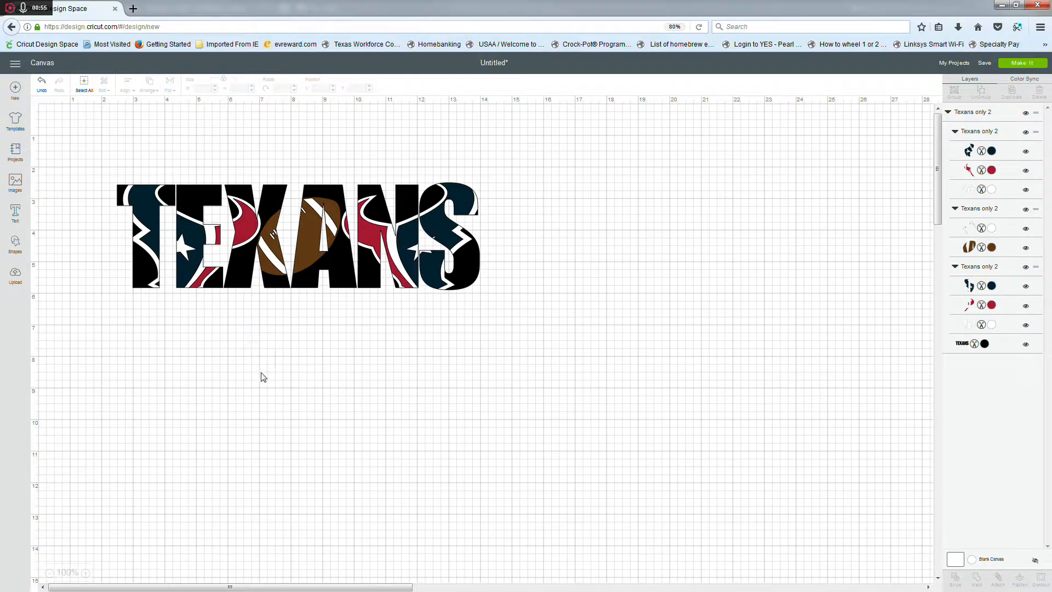
drag(248, 333, 230, 362)
click(162, 198)
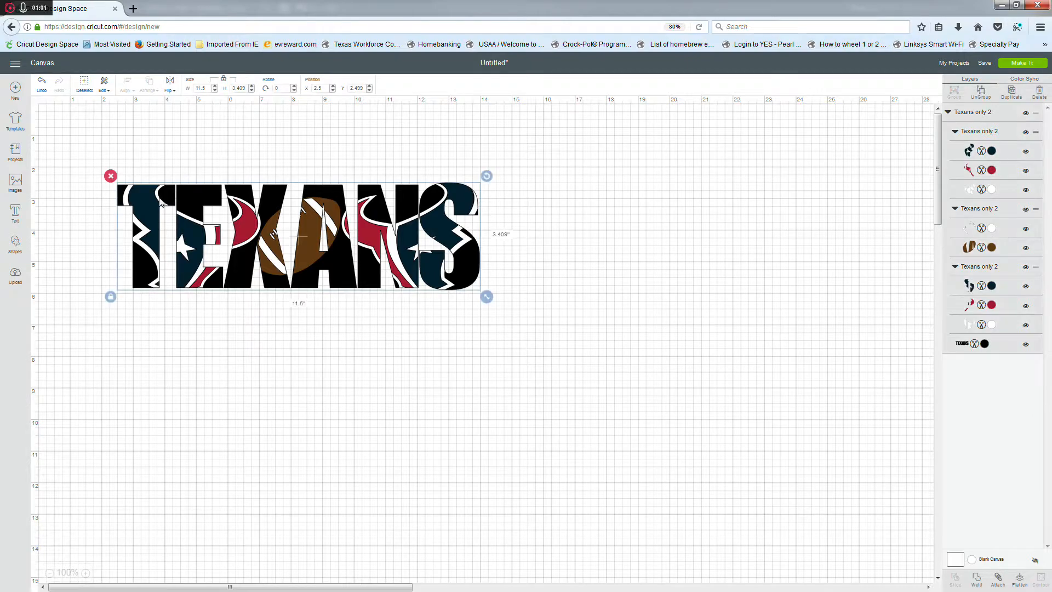
click(200, 88)
text(2)
key(Tab)
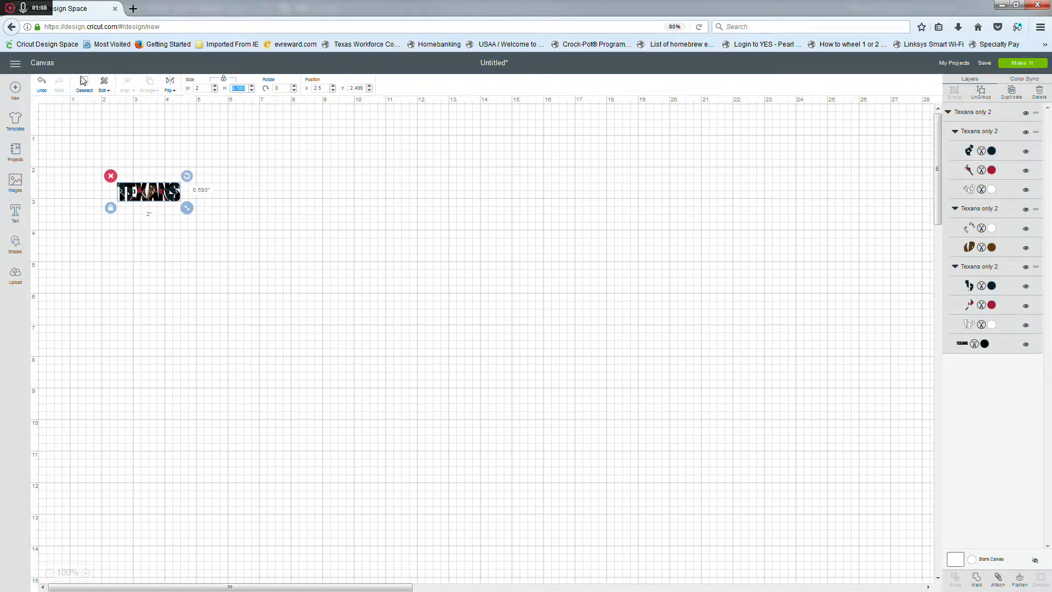
click(81, 269)
click(38, 90)
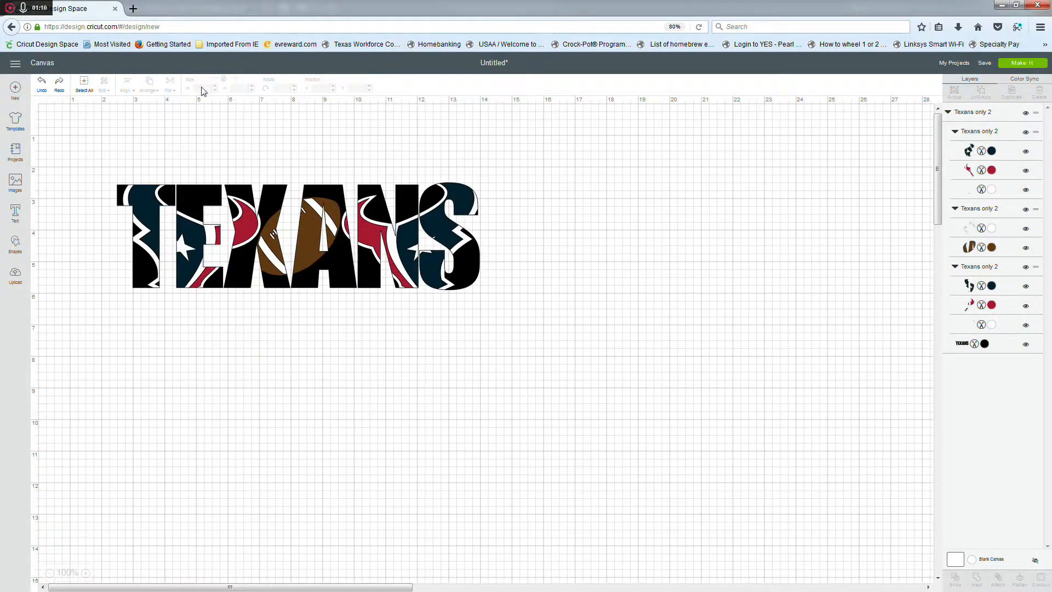
Position the grouped TEXANS design at X 1 and Y 2 on the canvas.
click(266, 242)
click(318, 88)
text(2)
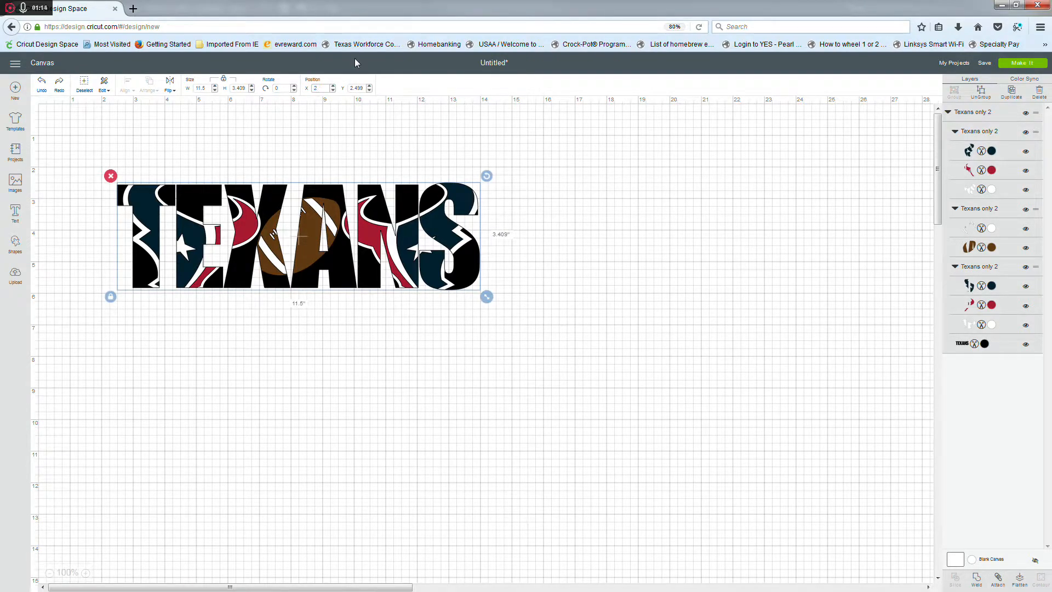
key(Tab)
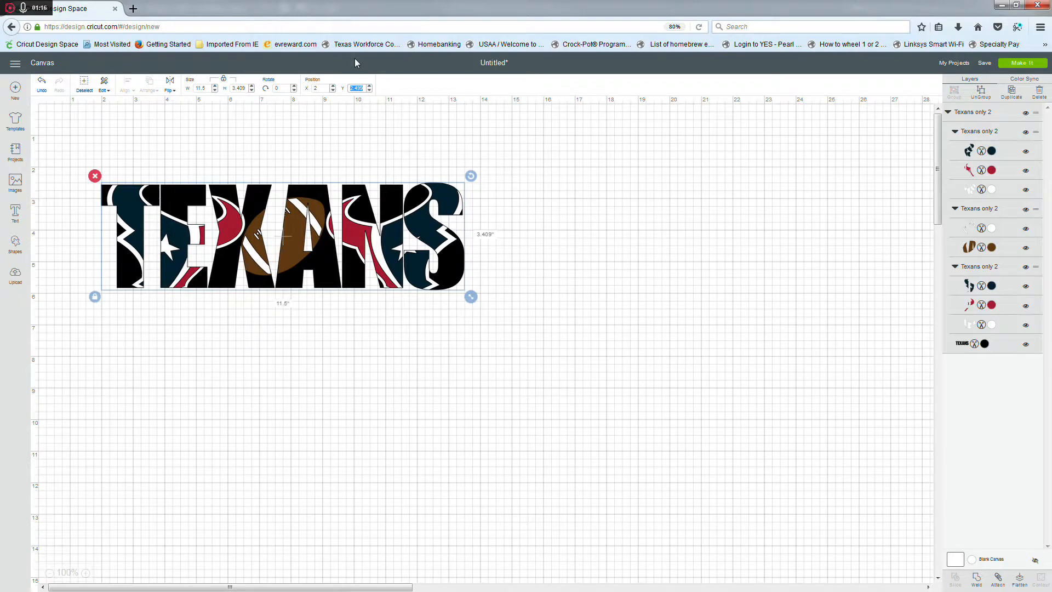
text(2)
key(Return)
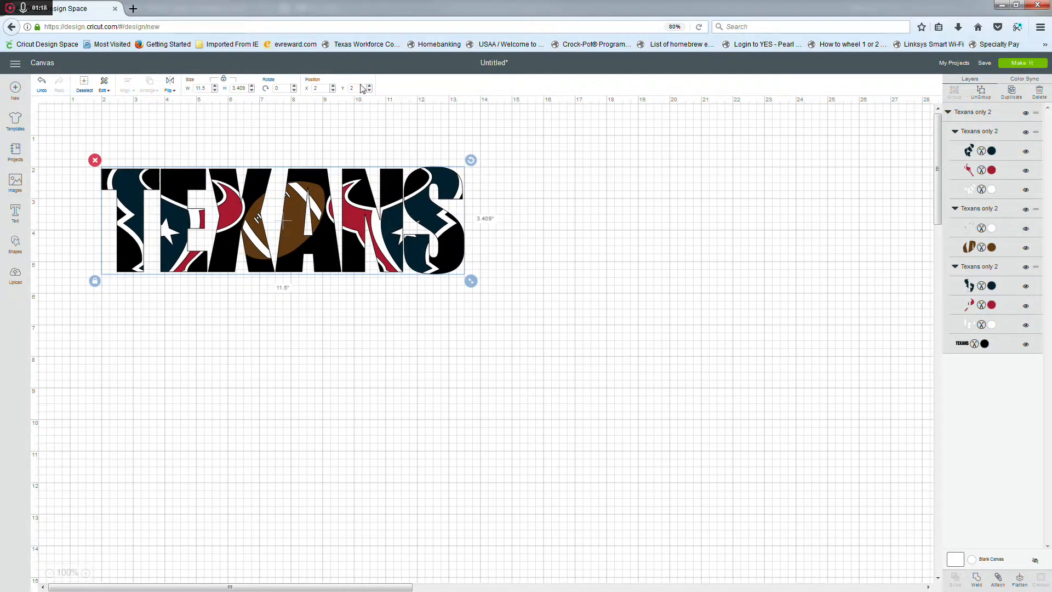
click(318, 88)
text(1)
key(Return)
click(187, 510)
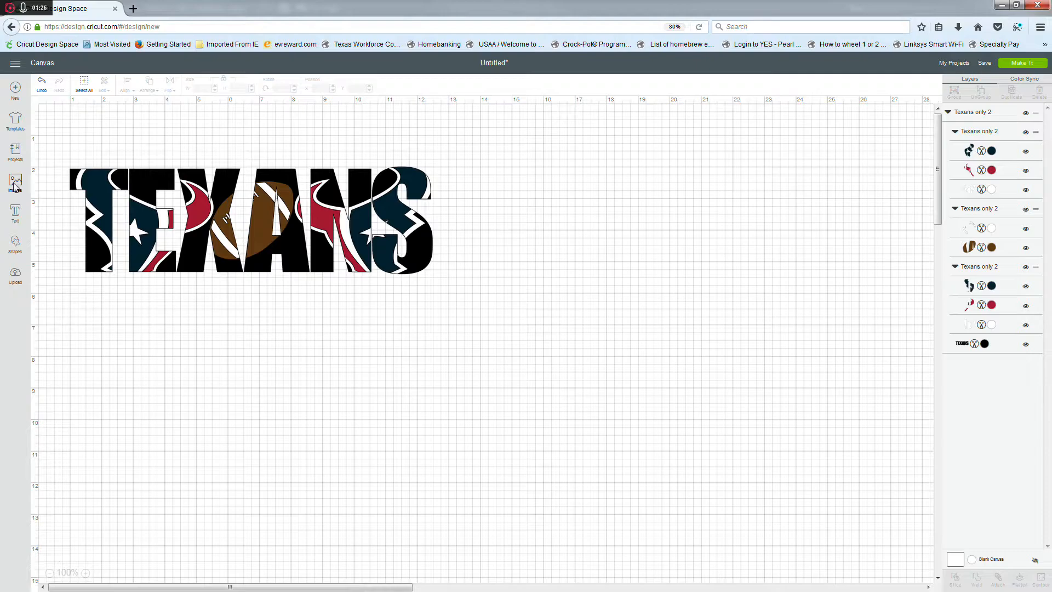
Add a square shape below the TEXANS design and resize it to 0.25 inch.
click(15, 244)
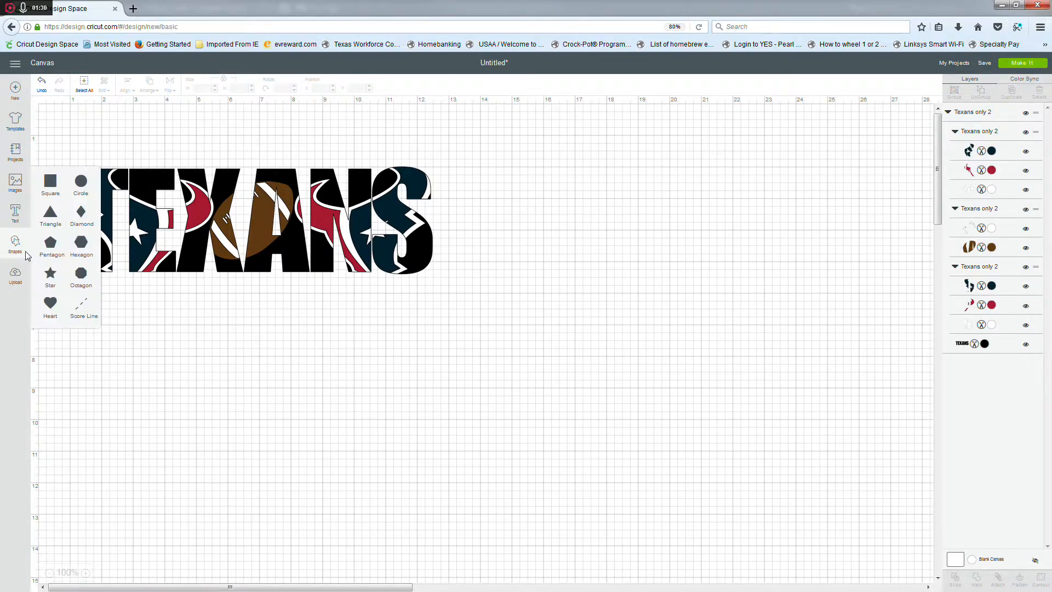
click(50, 182)
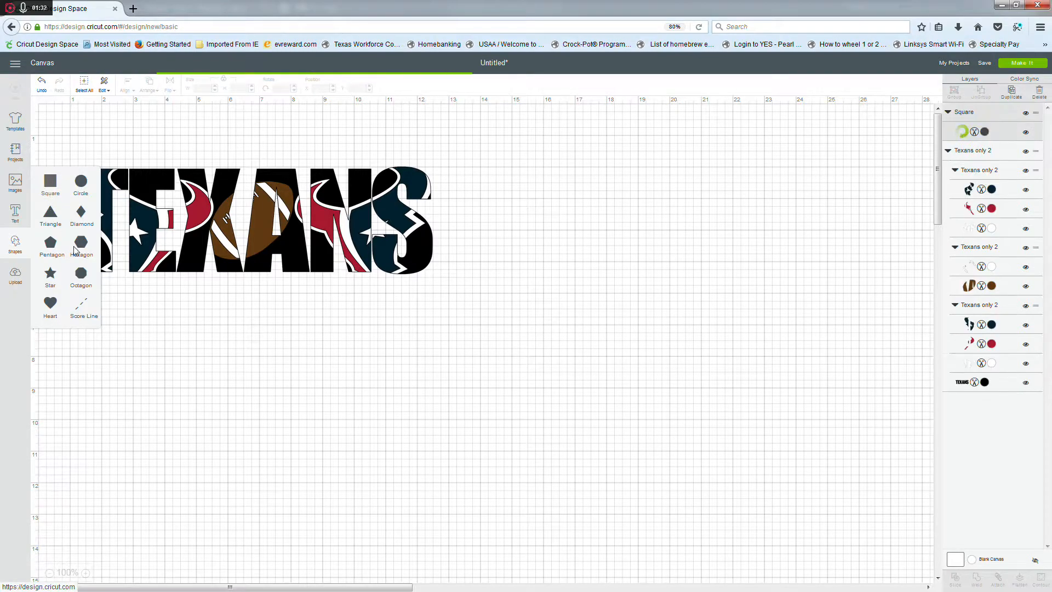
drag(169, 268, 199, 378)
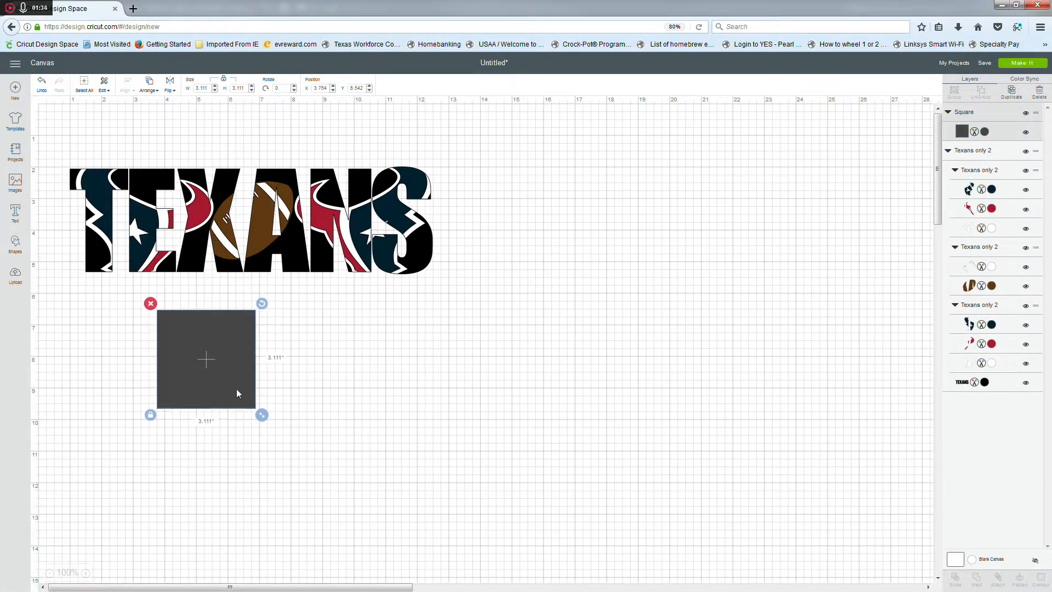
click(208, 82)
text(.25)
key(Tab)
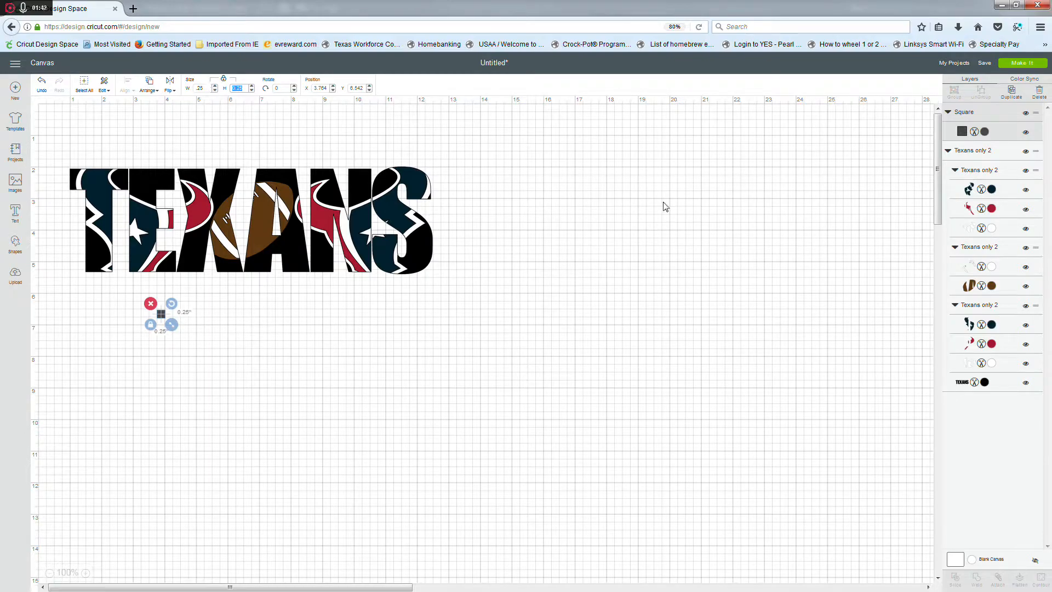
Duplicate the 0.25-inch square five times.
click(1014, 93)
click(1014, 93)
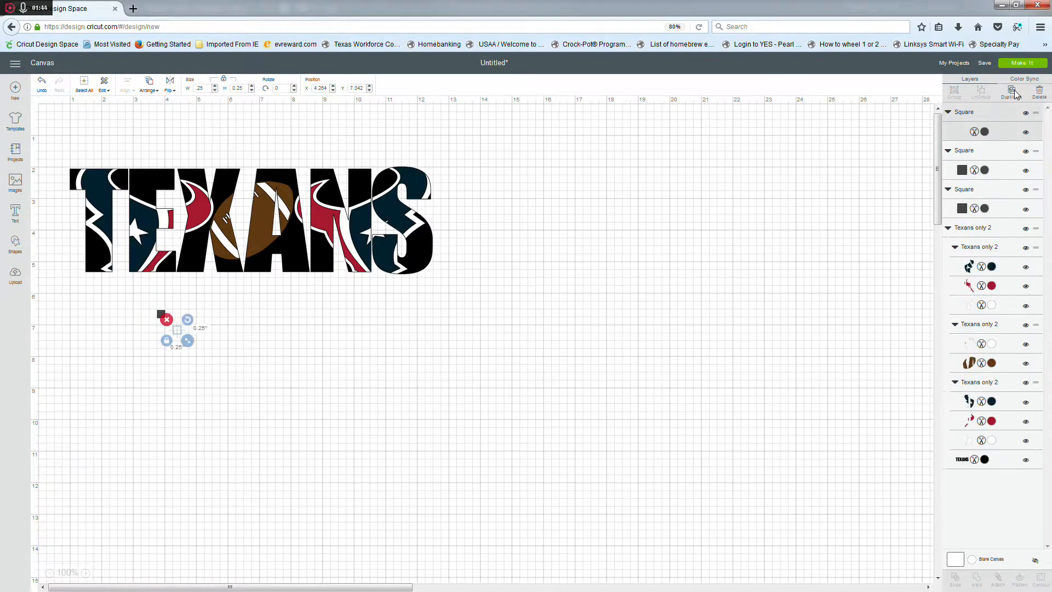
click(1014, 93)
click(1015, 93)
click(1014, 94)
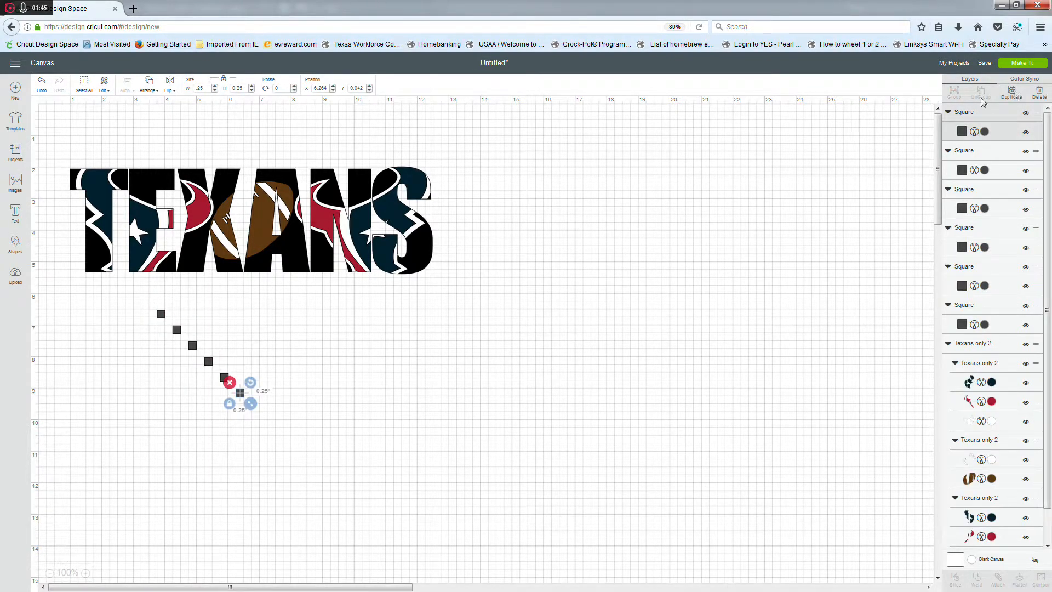
click(62, 423)
Position the original, uppermost square at X 1 and Y 1.5, above the start of the TEXANS design.
click(162, 316)
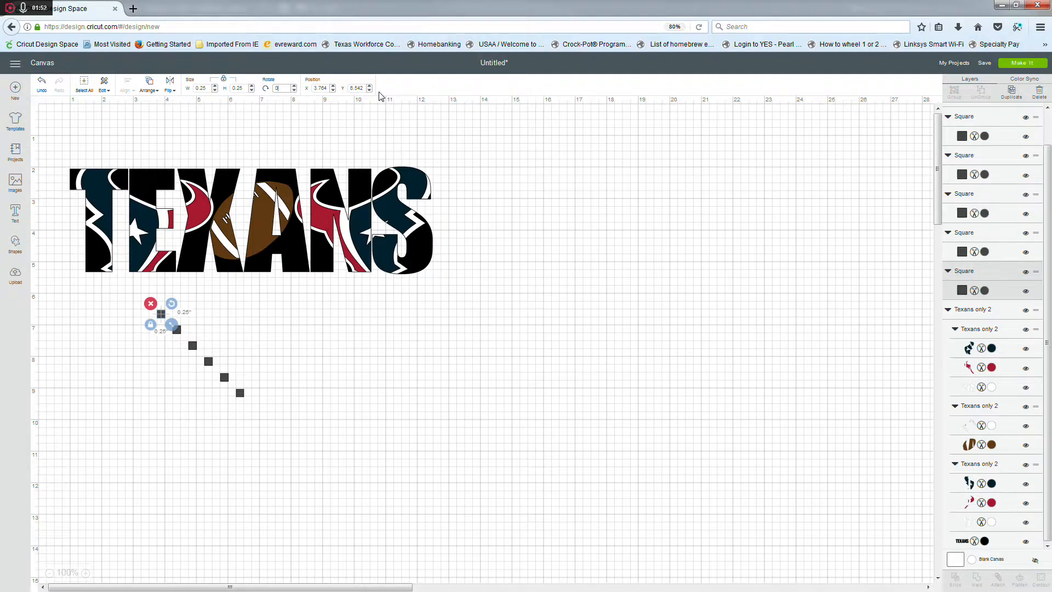
key(Tab)
key(Tab)
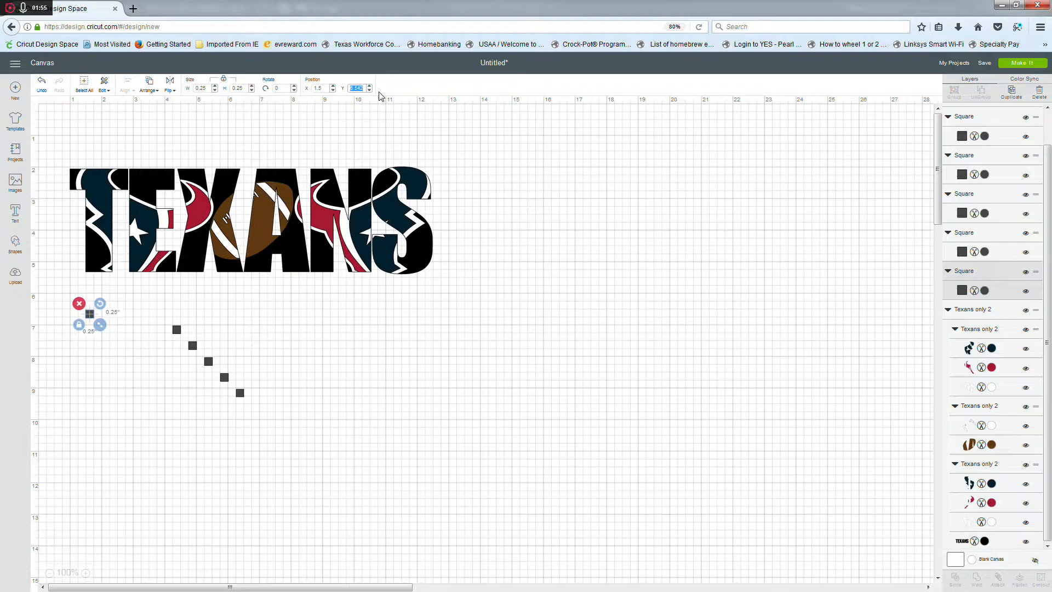
key(shift+Tab)
text(1)
key(Tab)
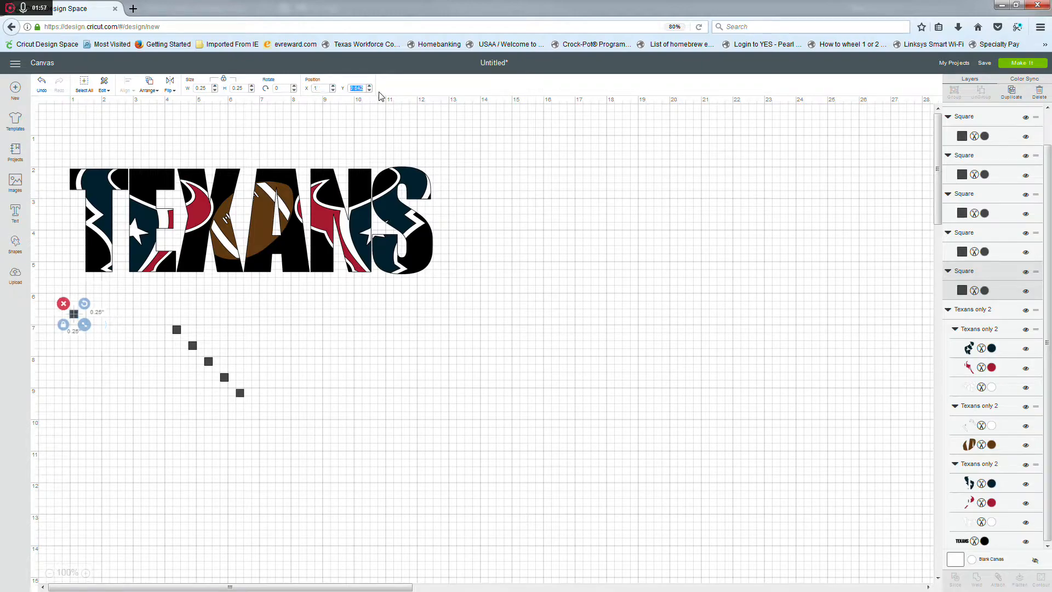
text(1.5)
key(Tab)
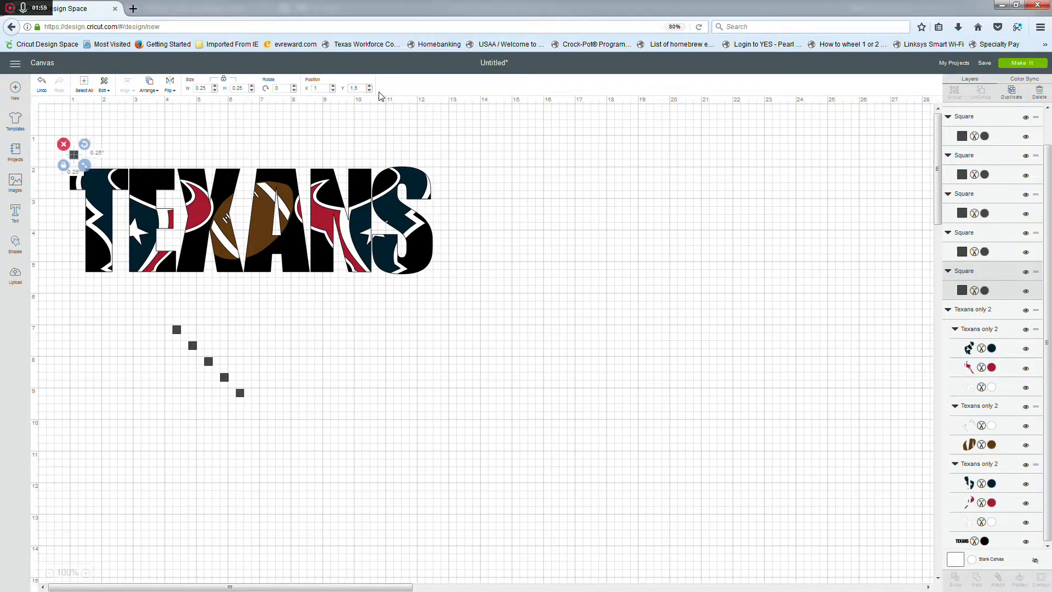
click(118, 362)
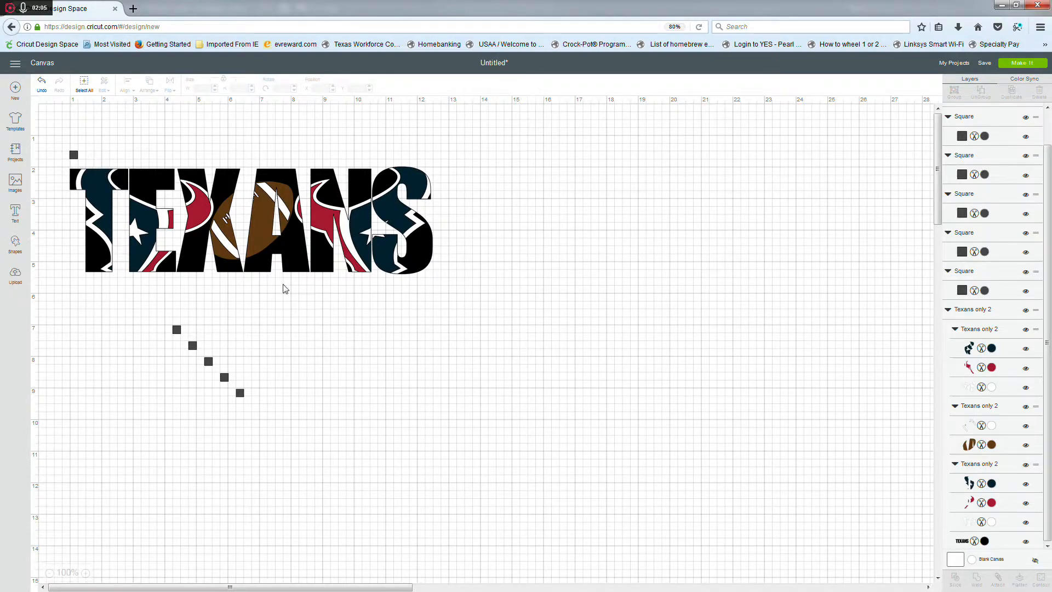
Raise the square above the letter T to a Y position of 1.25.
drag(60, 126, 100, 163)
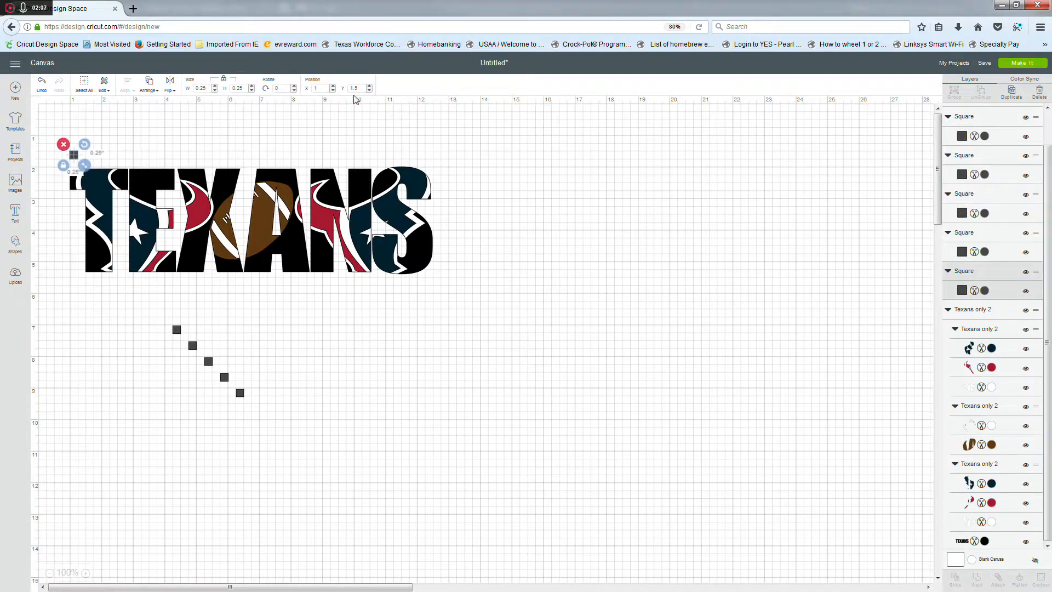
click(326, 89)
key(Tab)
text(1.25)
key(Return)
click(77, 345)
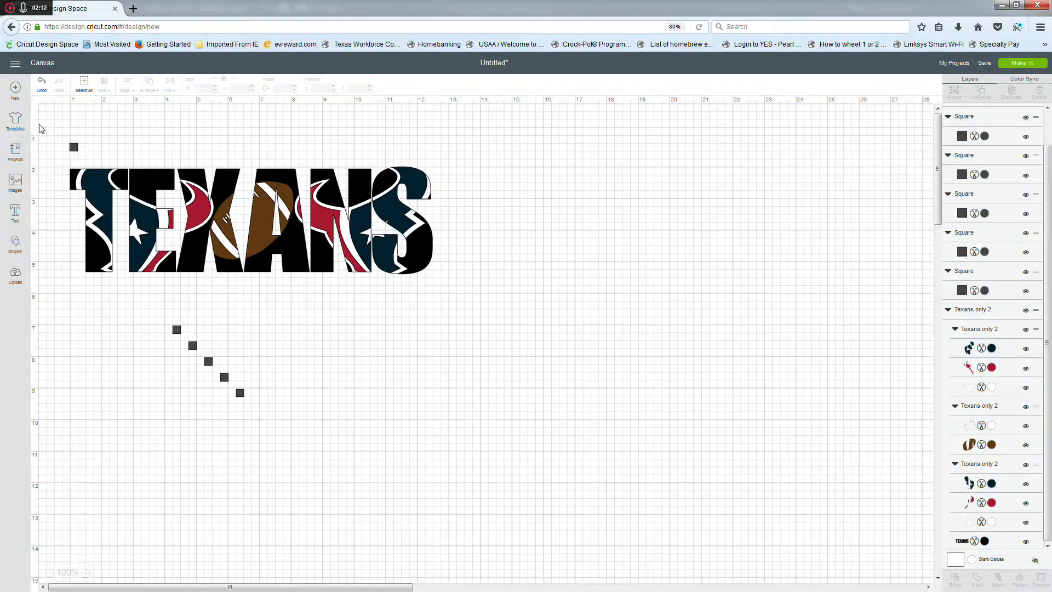
Set the Y position of the square above the letter T to 1.
drag(60, 139, 105, 160)
click(321, 85)
key(Tab)
text(1.5)
key(Return)
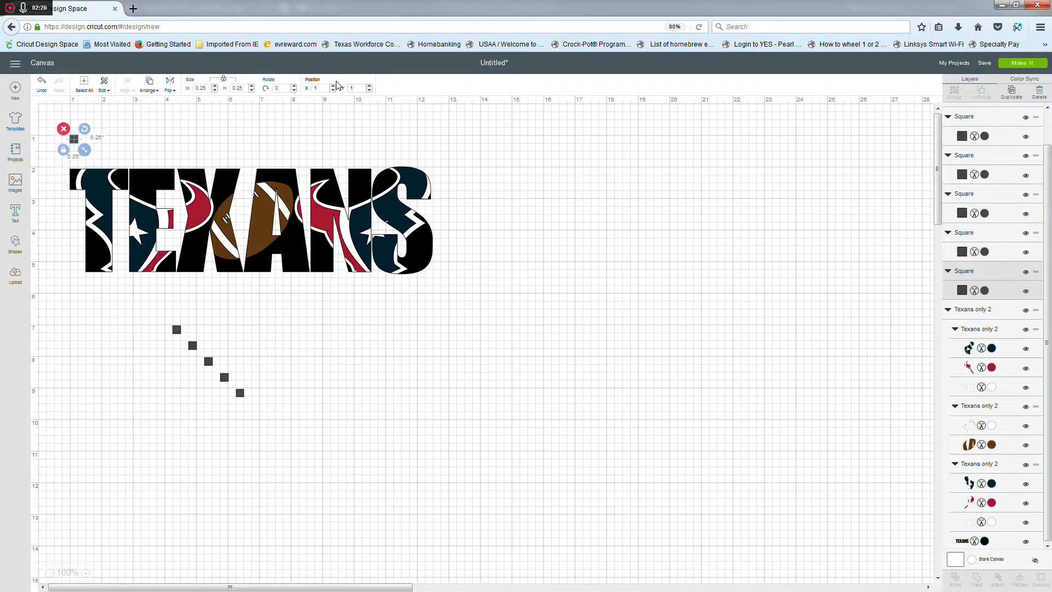
click(144, 317)
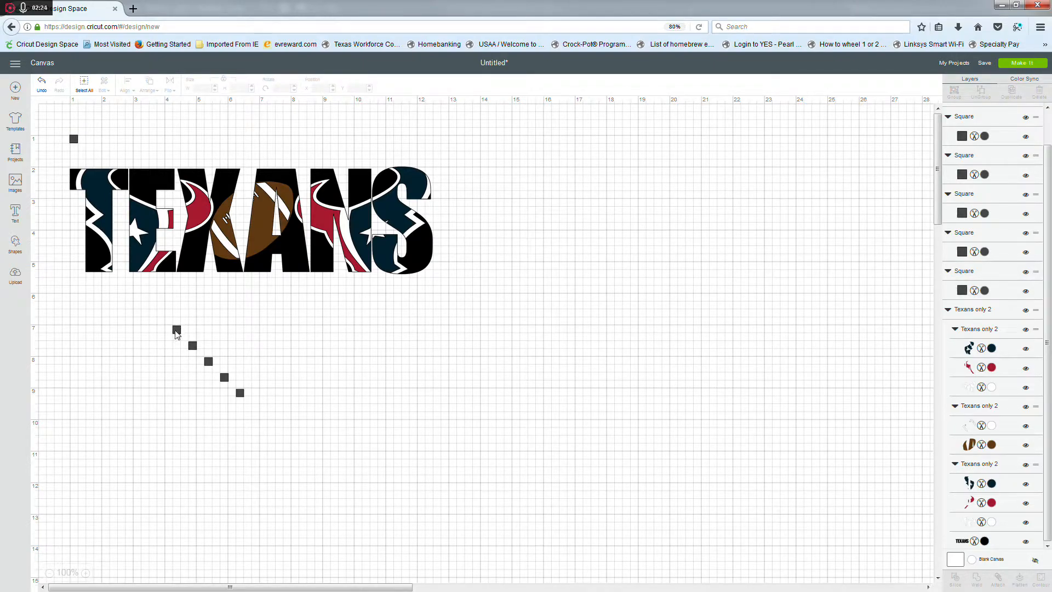
Position a second square at X 4.5 and Y 1 above the design, and attach it to the first square.
drag(177, 330, 184, 139)
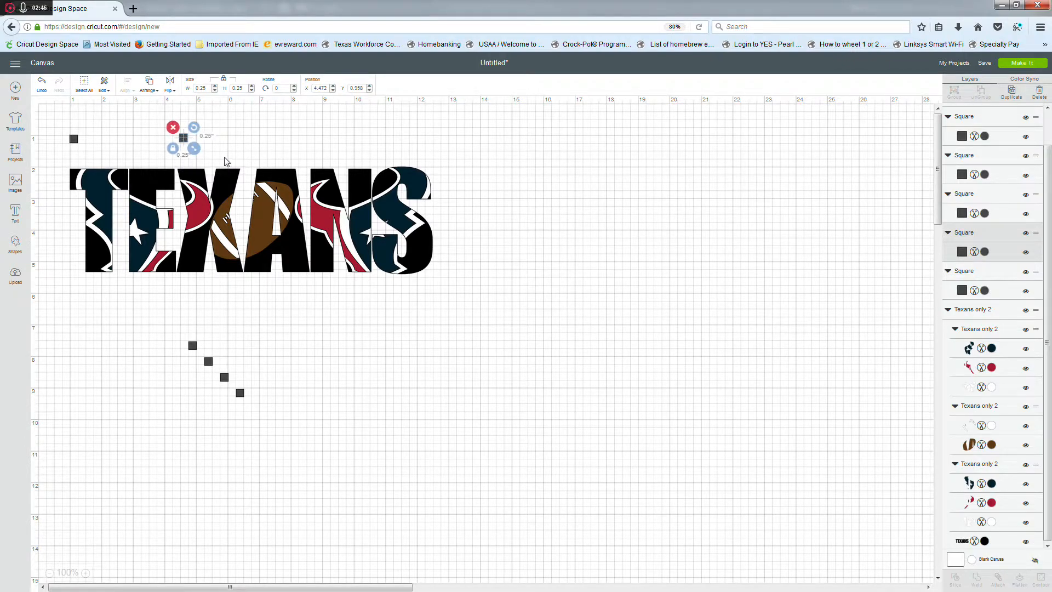
click(323, 89)
key(BackSpace)
key(BackSpace)
text(5)
key(Tab)
text(1)
key(Return)
click(373, 422)
drag(54, 115, 199, 153)
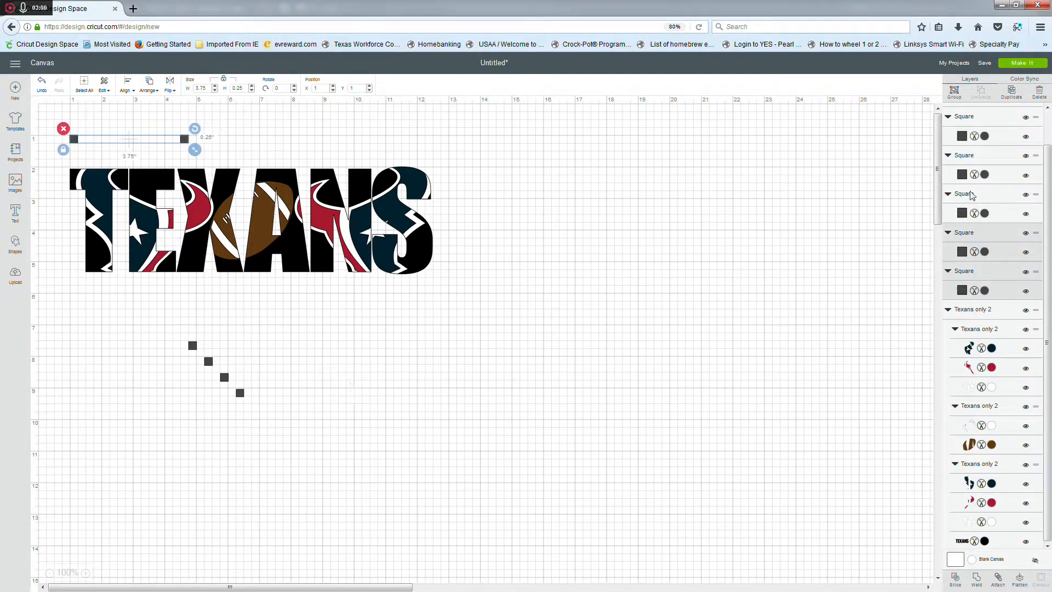
click(998, 579)
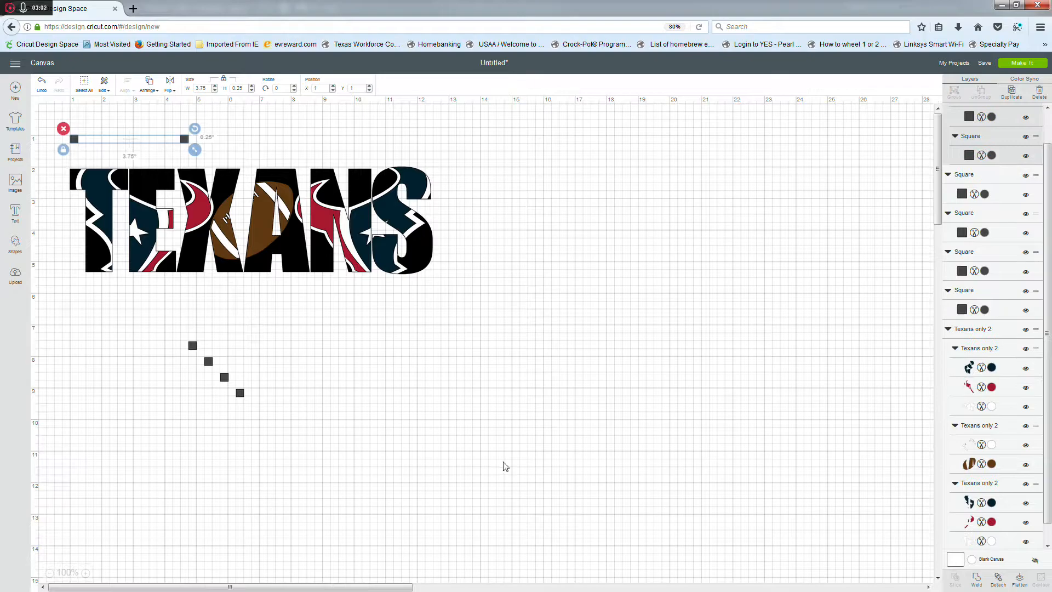
Move a third square above the TEXANS design and position it at X 5.5 and Y 1.
drag(193, 352, 221, 148)
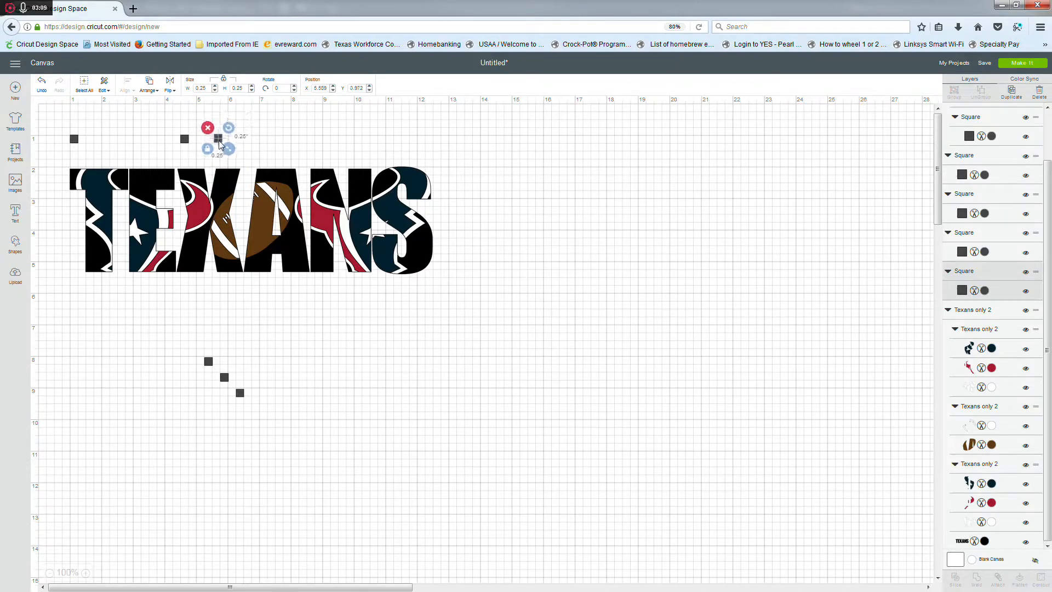
double_click(322, 89)
text(5.5)
key(Tab)
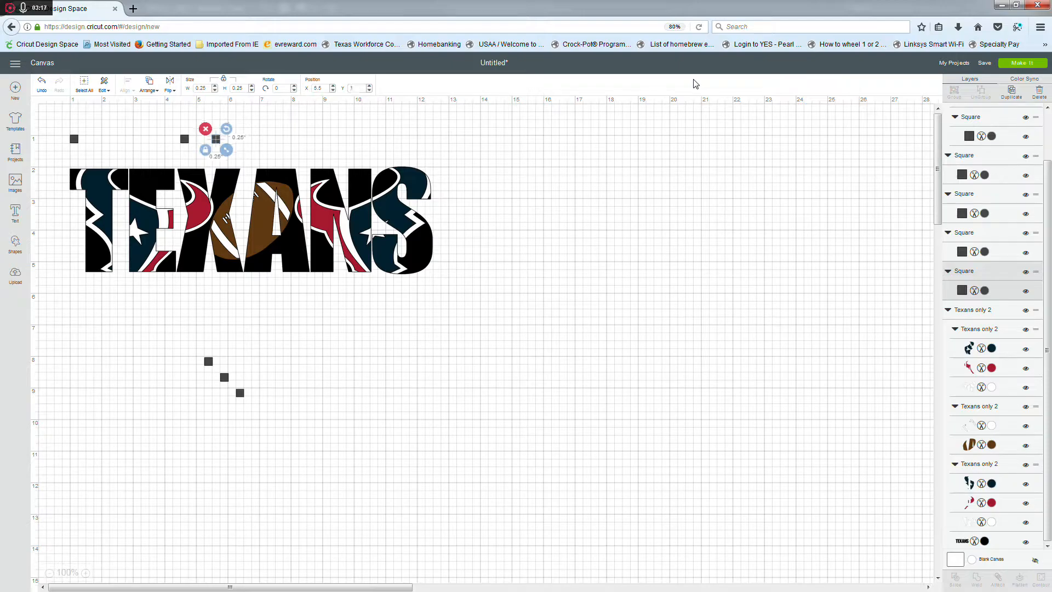
click(361, 357)
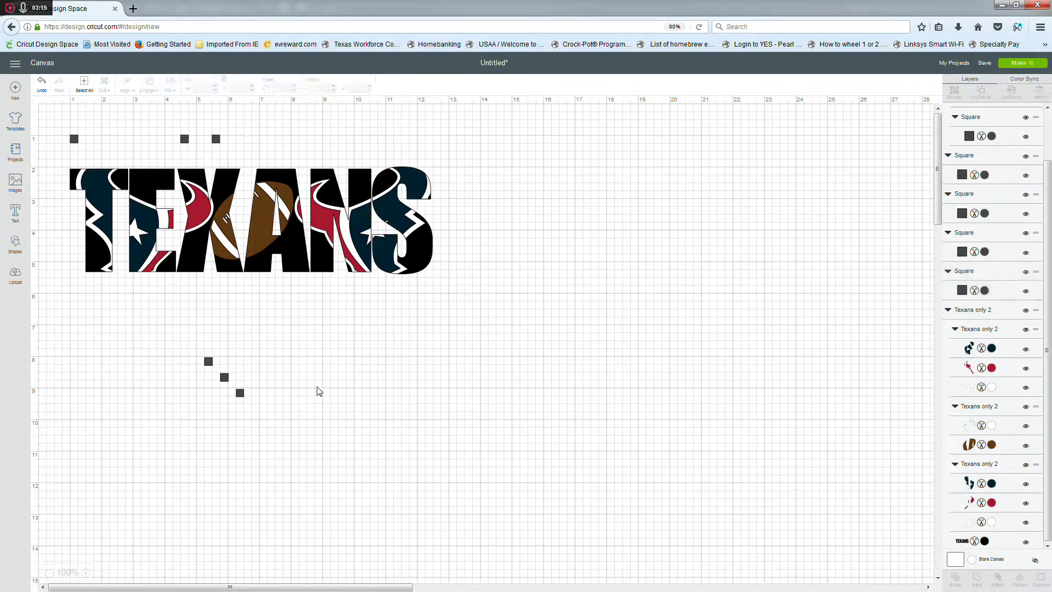
Move a fourth square above the TEXANS design and position it at X 7.5 and Y 1.
drag(217, 369, 205, 318)
click(183, 390)
drag(208, 361, 287, 136)
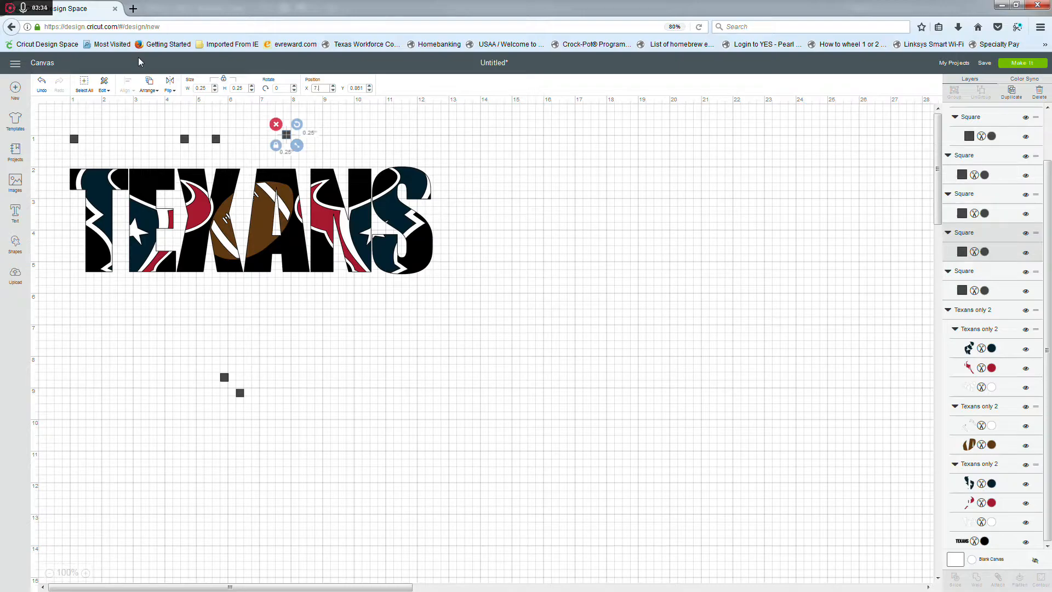
text(5)
key(Tab)
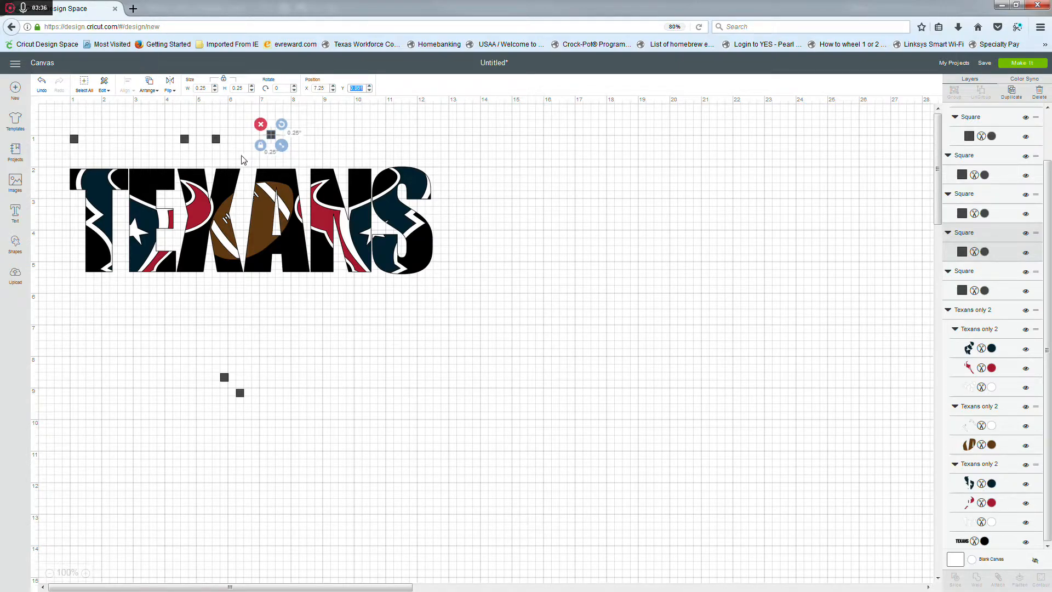
click(323, 88)
key(Tab)
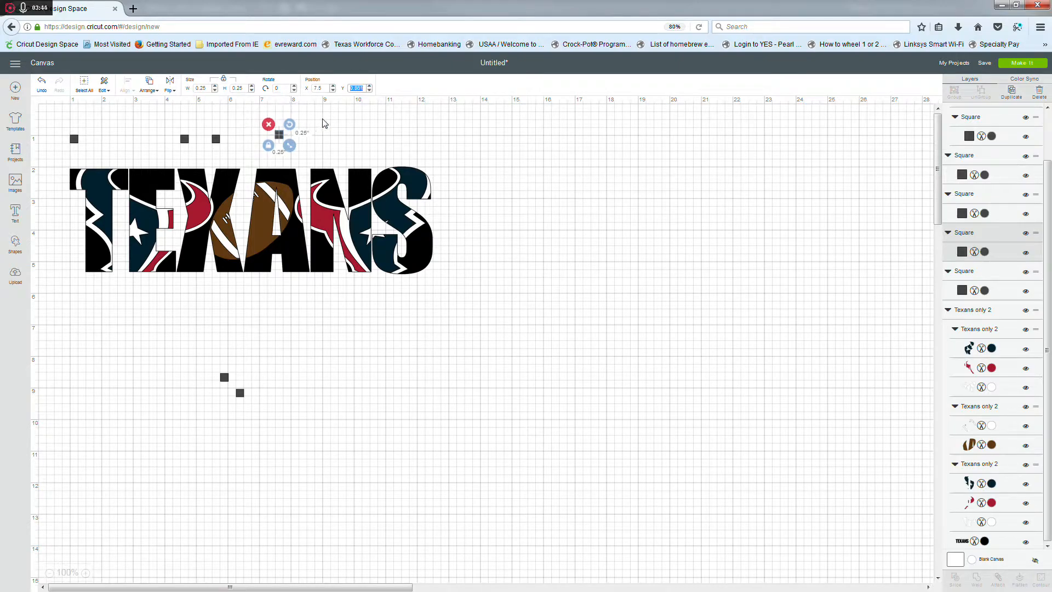
text(1)
key(Tab)
click(361, 445)
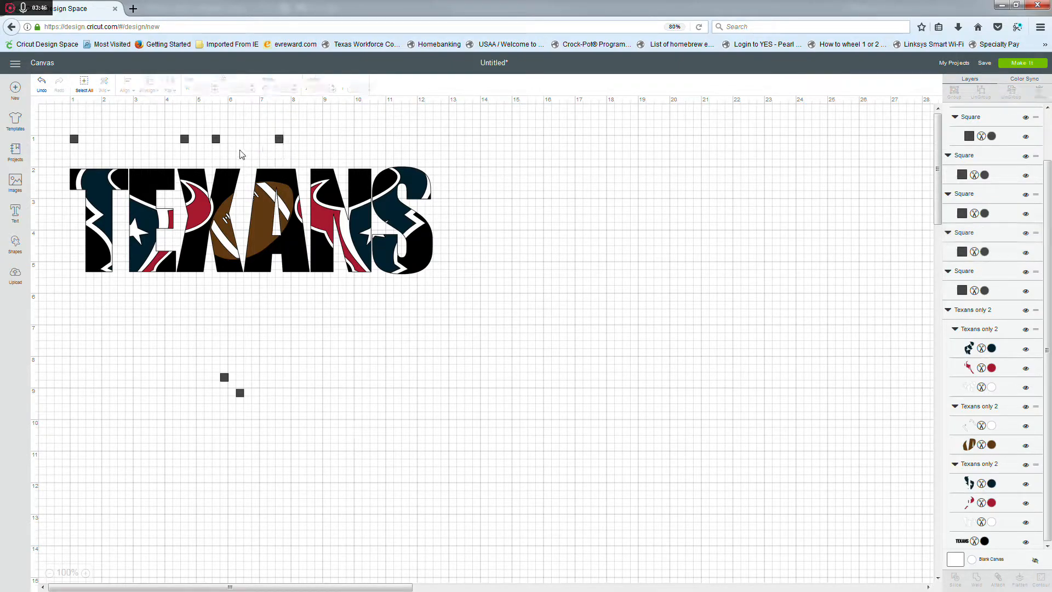
Attach the squares at X 5.5 and X 7.5 to each other as a second pair.
drag(210, 121, 296, 154)
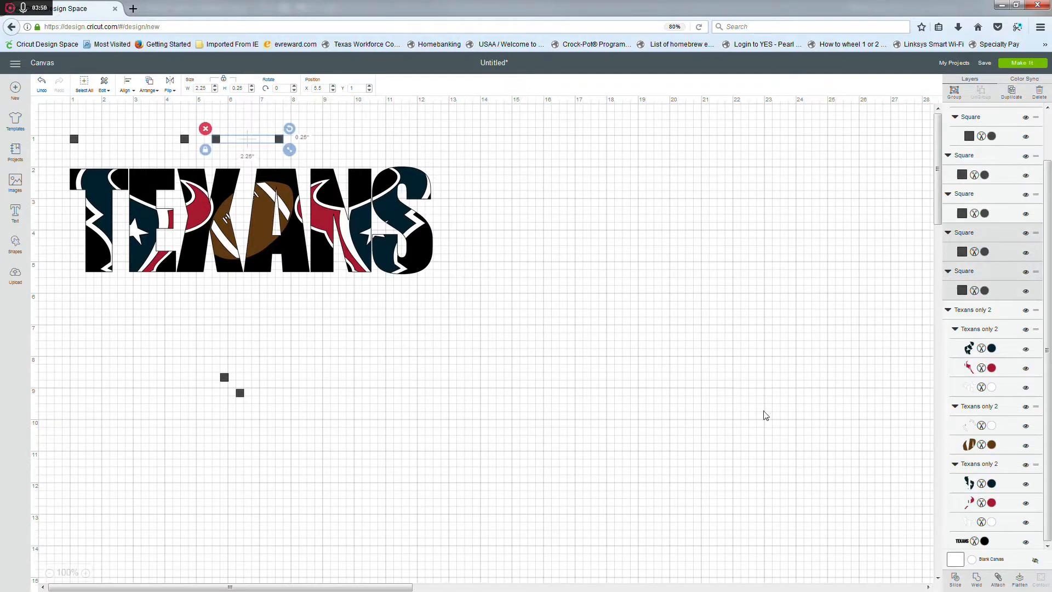
click(998, 580)
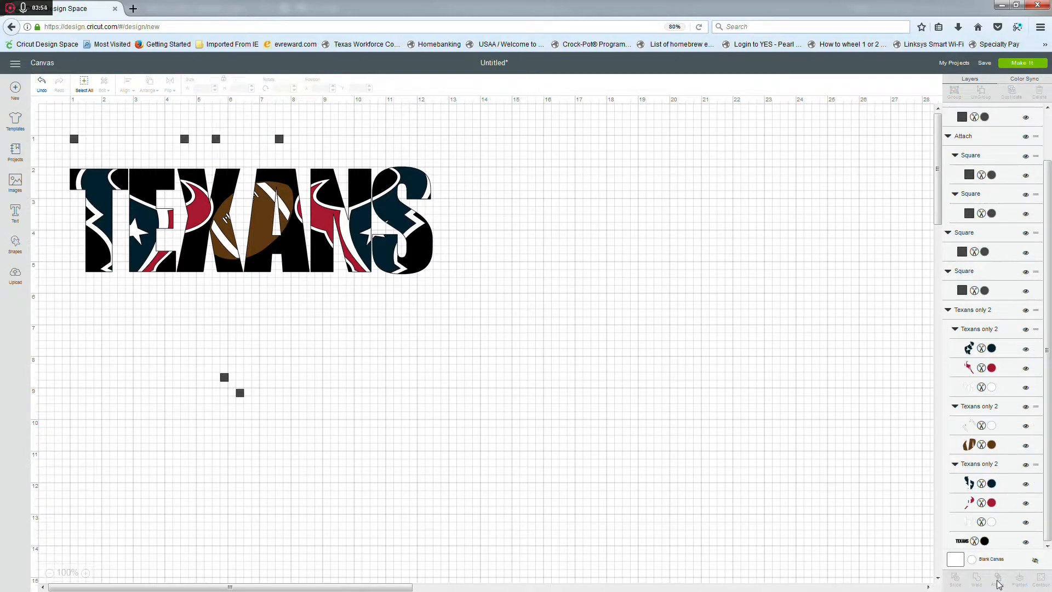
drag(310, 119, 198, 158)
click(998, 580)
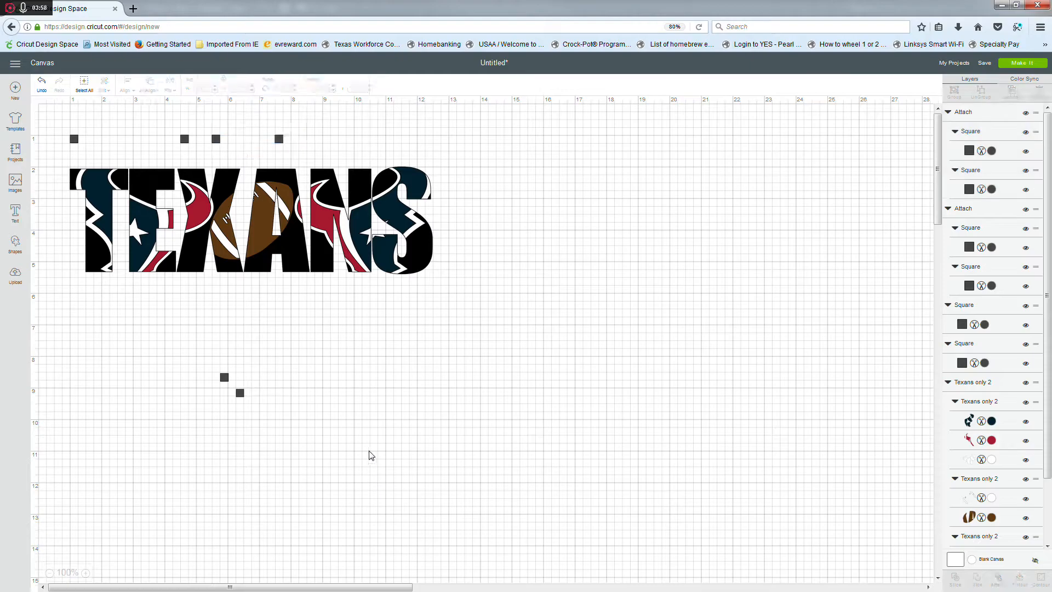
Move the two remaining squares above the TEXANS design, positioning one at X 8.25 and Y 1 and the other at X 12 and Y 1.
drag(225, 377, 306, 141)
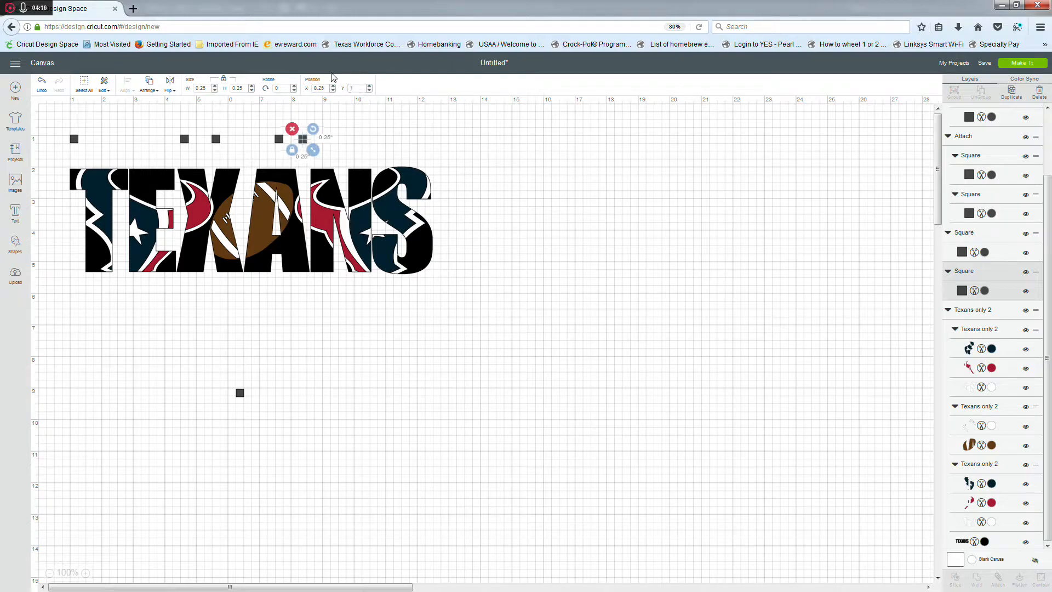
click(295, 392)
drag(240, 393, 422, 138)
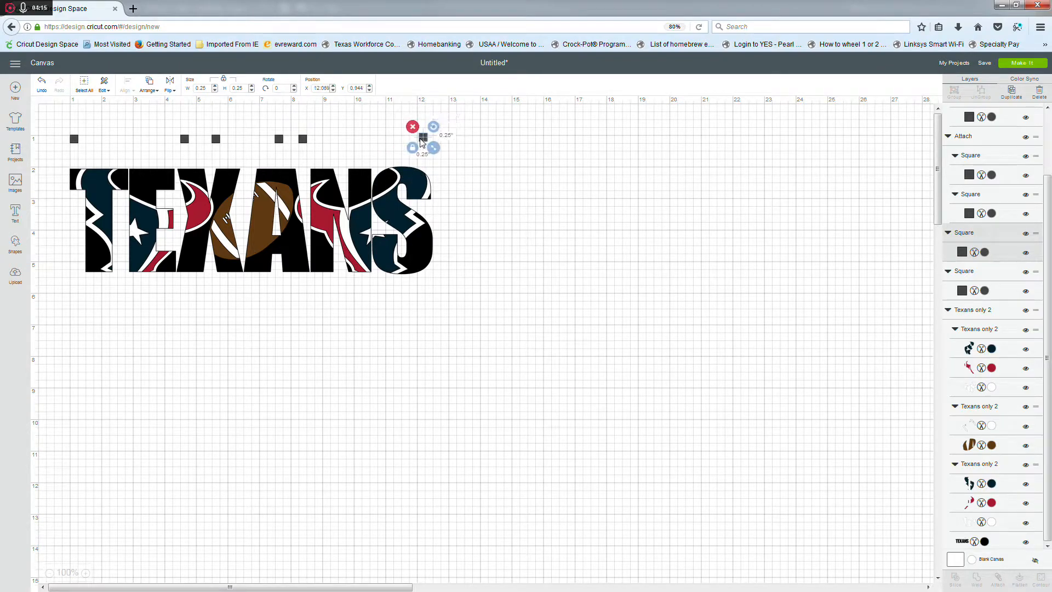
triple_click(323, 90)
text(12)
key(Tab)
text(1)
key(Return)
click(392, 407)
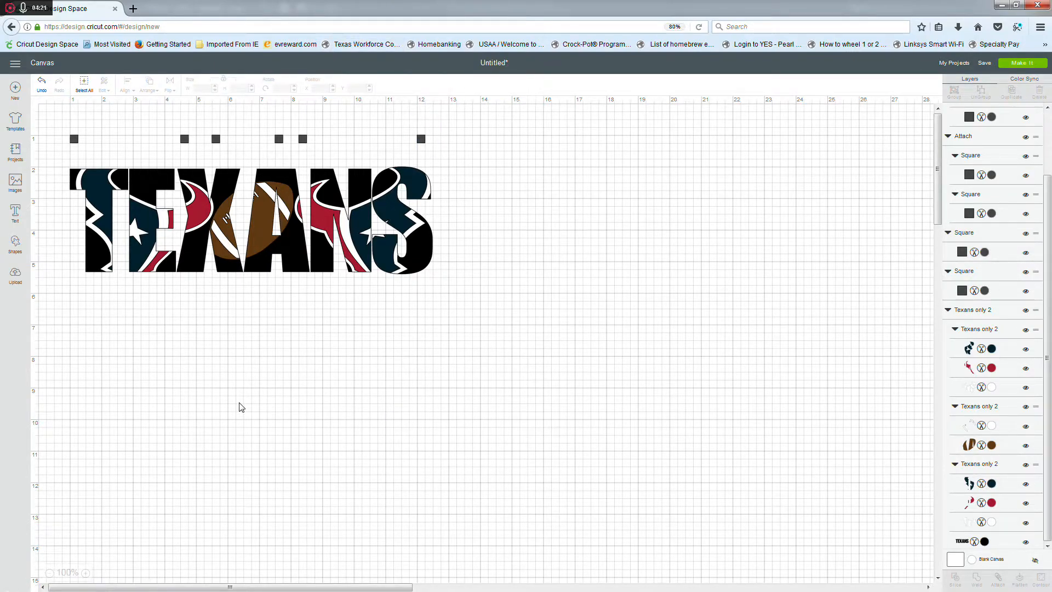
Attach the squares at X 8.25 and X 12 to each other as a third pair.
drag(302, 118, 439, 153)
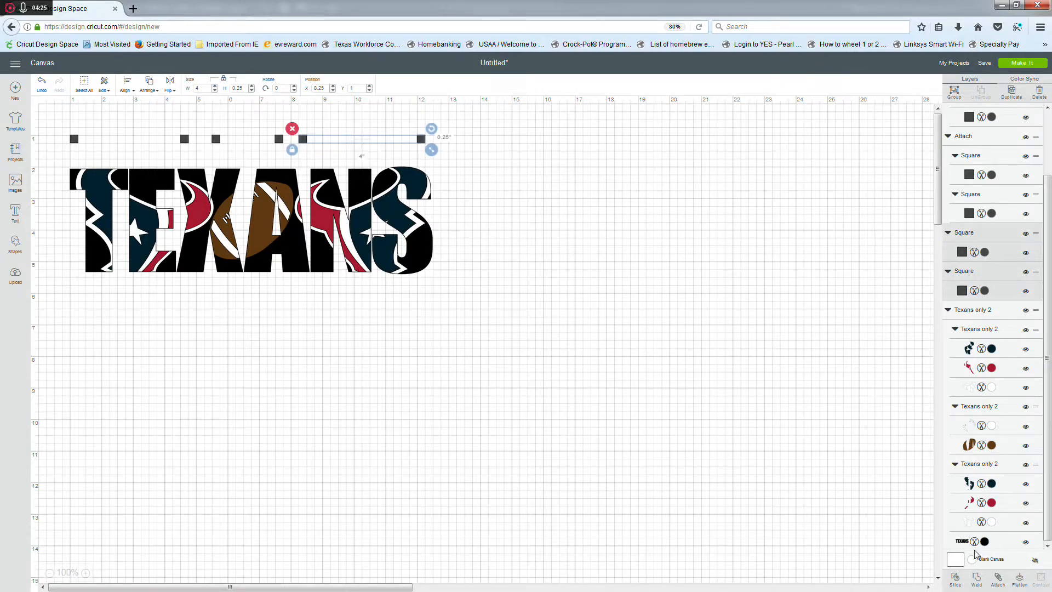
click(999, 585)
click(354, 362)
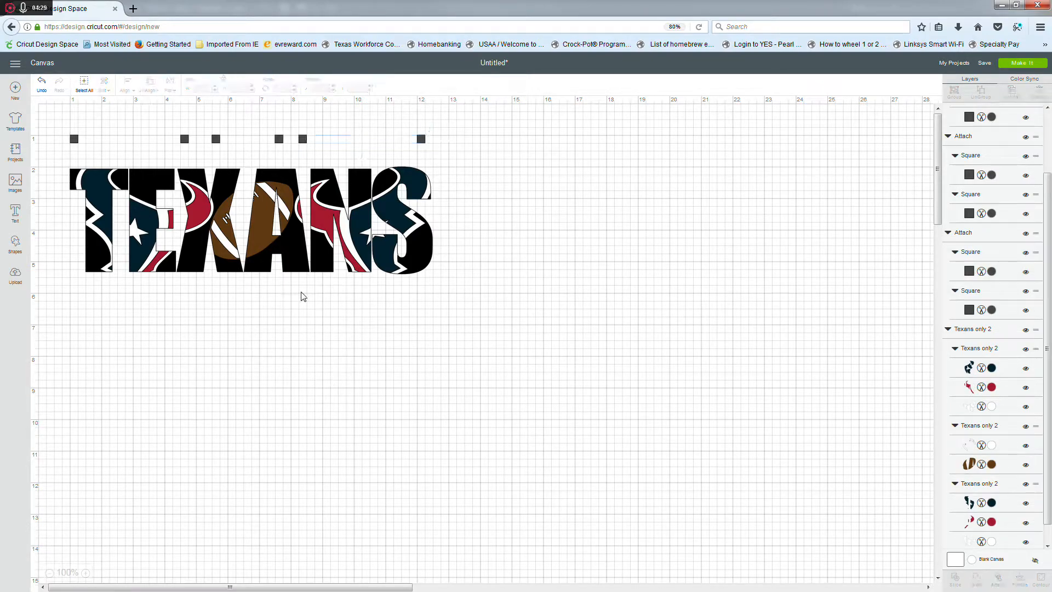
Duplicate all three attached pairs of squares and move the copies below the TEXANS design, to about X 1.375 and Y 8.15.
drag(65, 114, 465, 159)
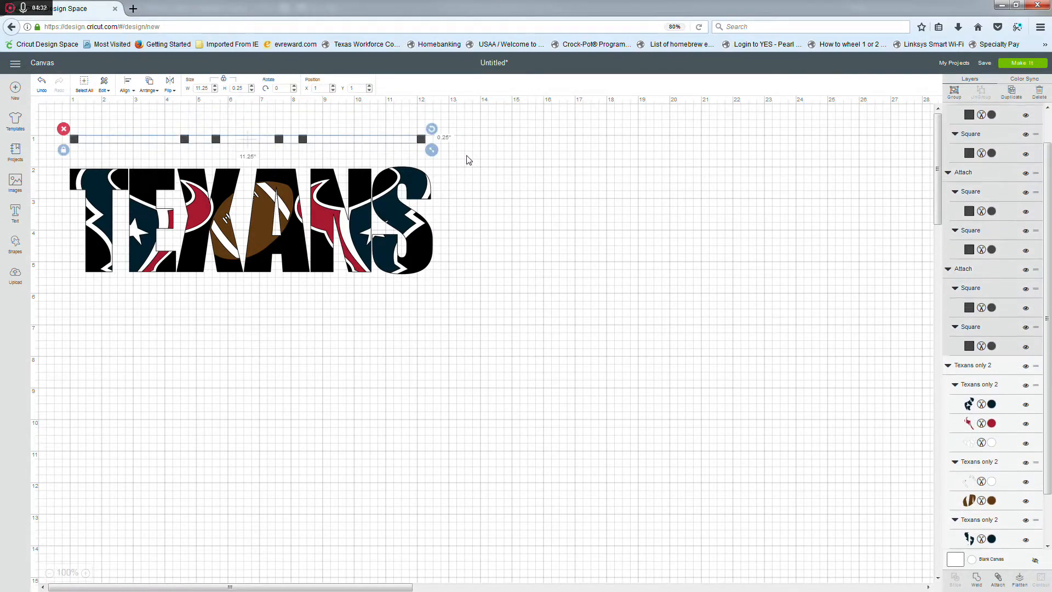
click(1013, 94)
drag(294, 159, 290, 369)
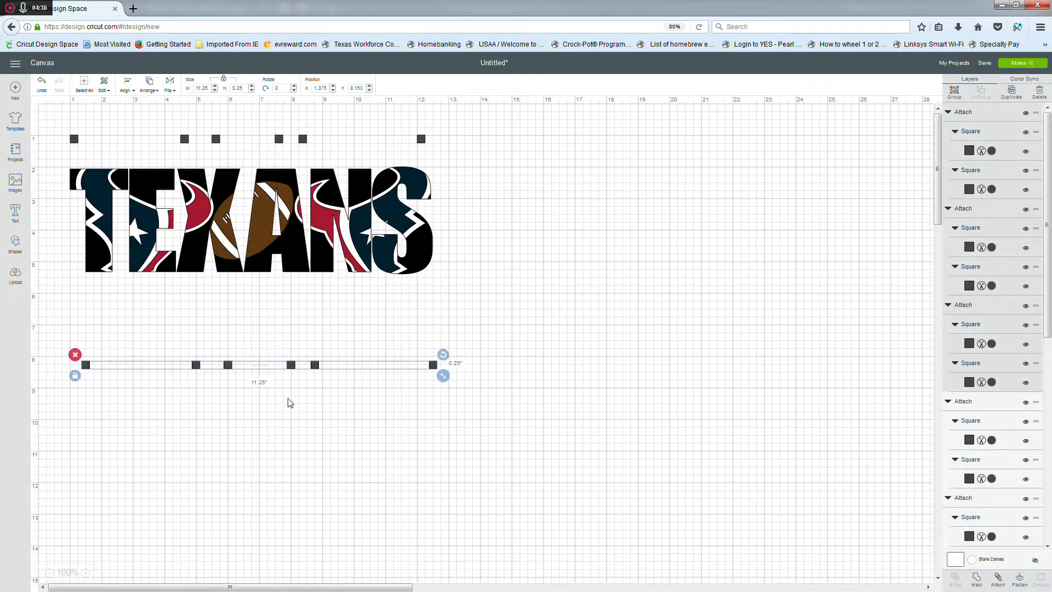
click(363, 420)
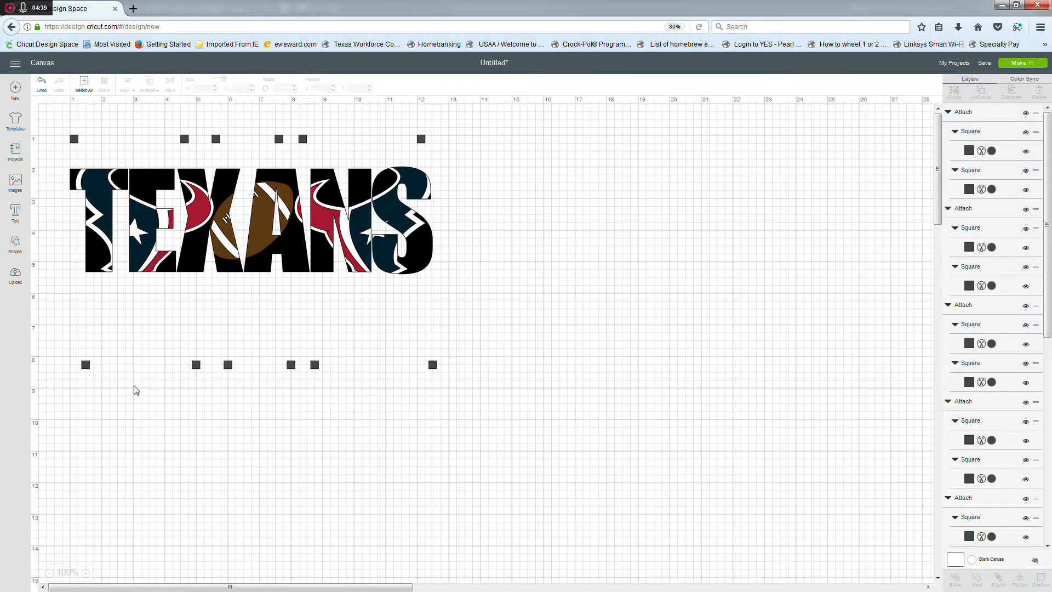
Ungroup the TEXANS design into its separate layer groups.
click(96, 190)
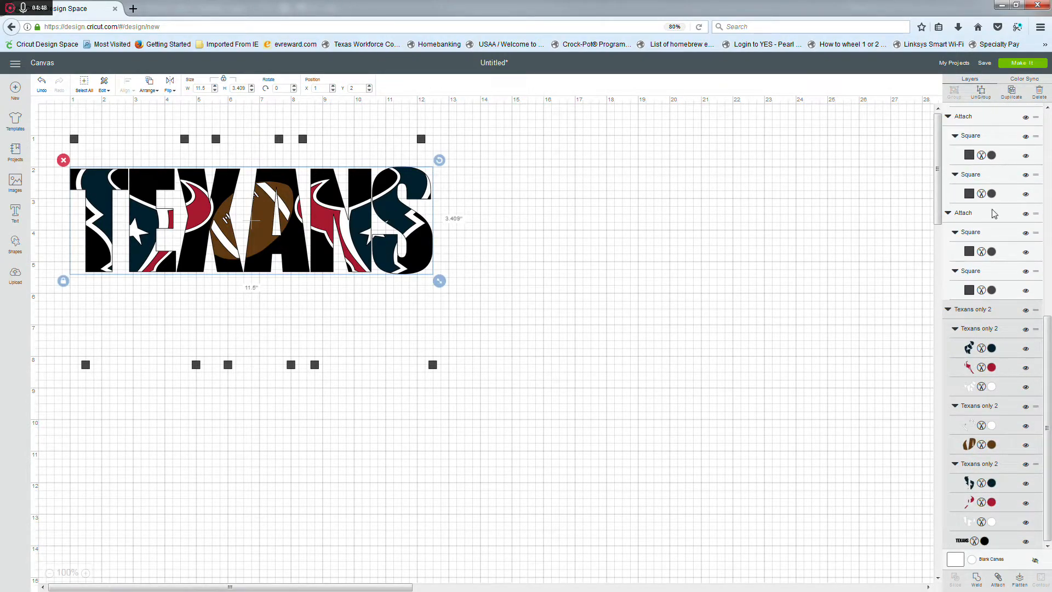
click(979, 94)
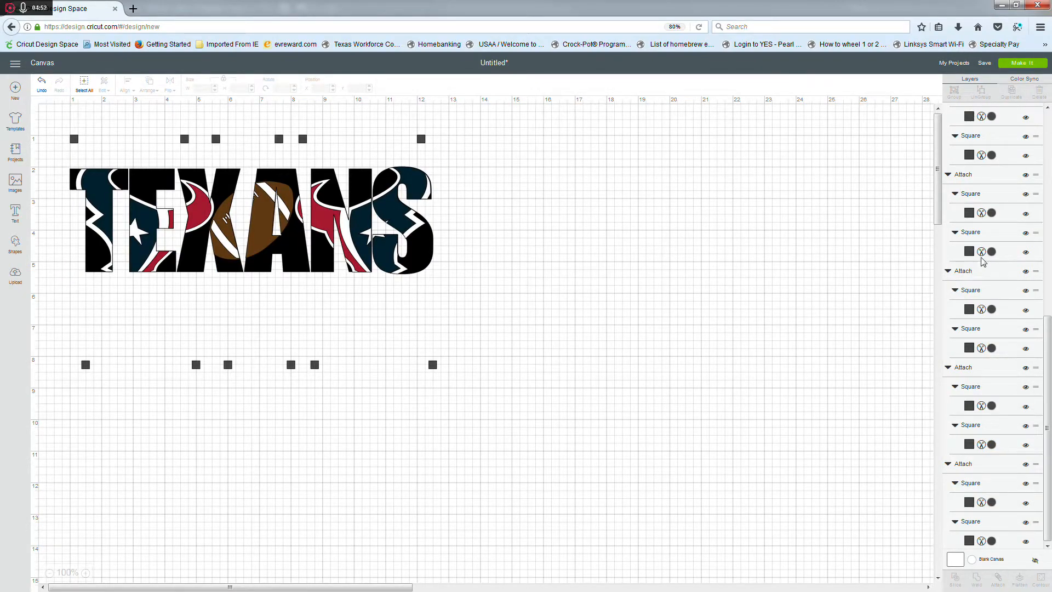
scroll(981, 263, up, 5)
scroll(981, 315, up, 3)
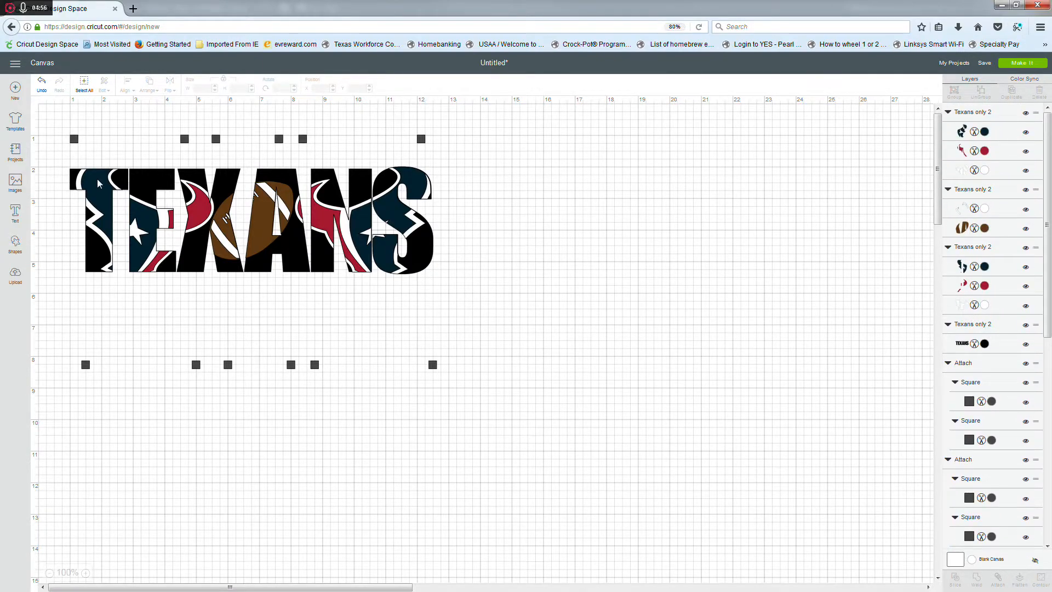
click(97, 178)
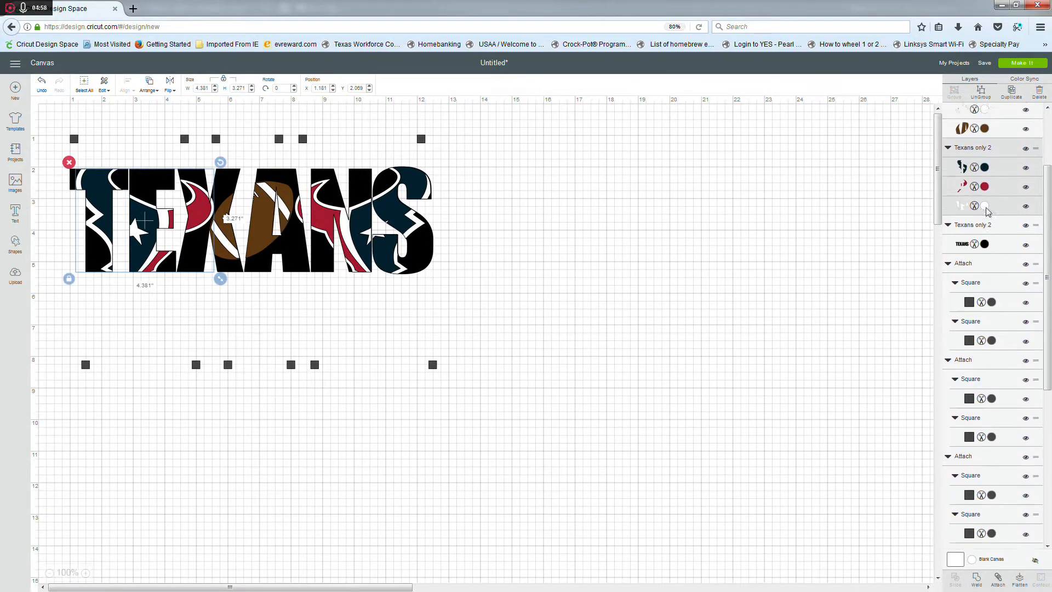
scroll(987, 211, up, 3)
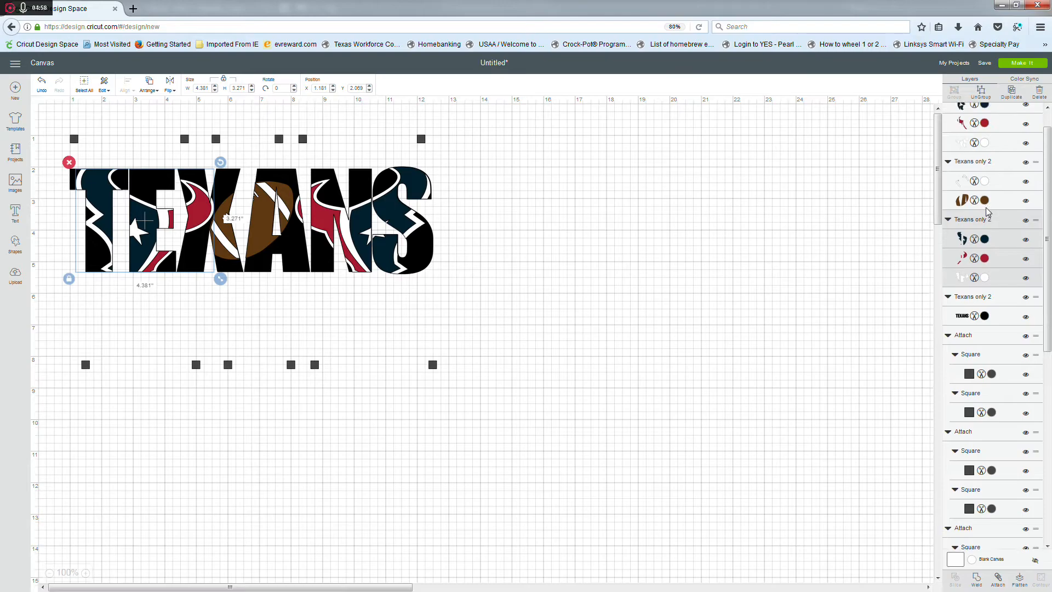
click(87, 135)
drag(70, 130, 87, 155)
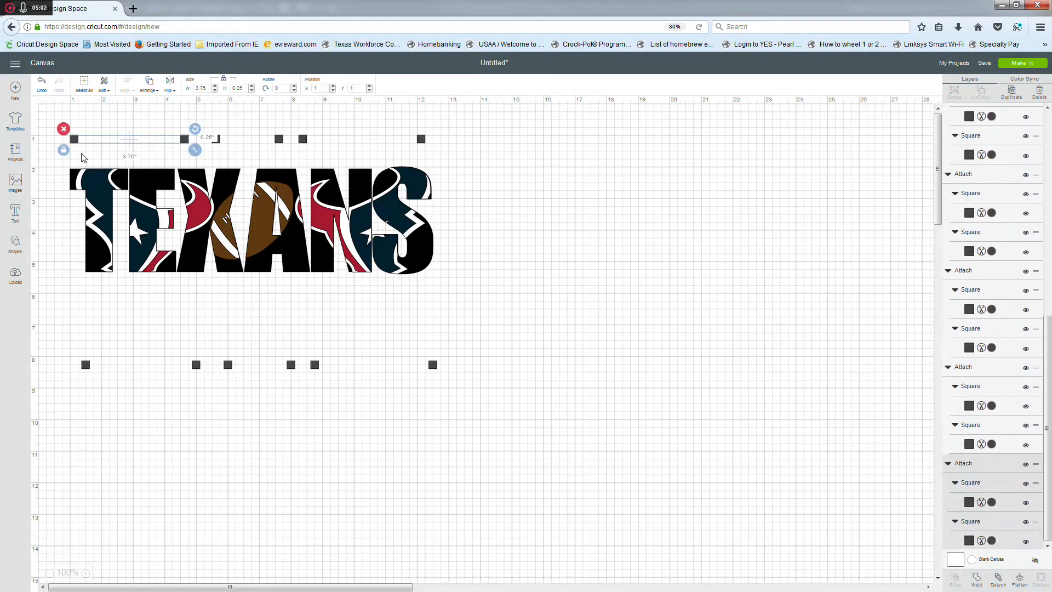
click(151, 421)
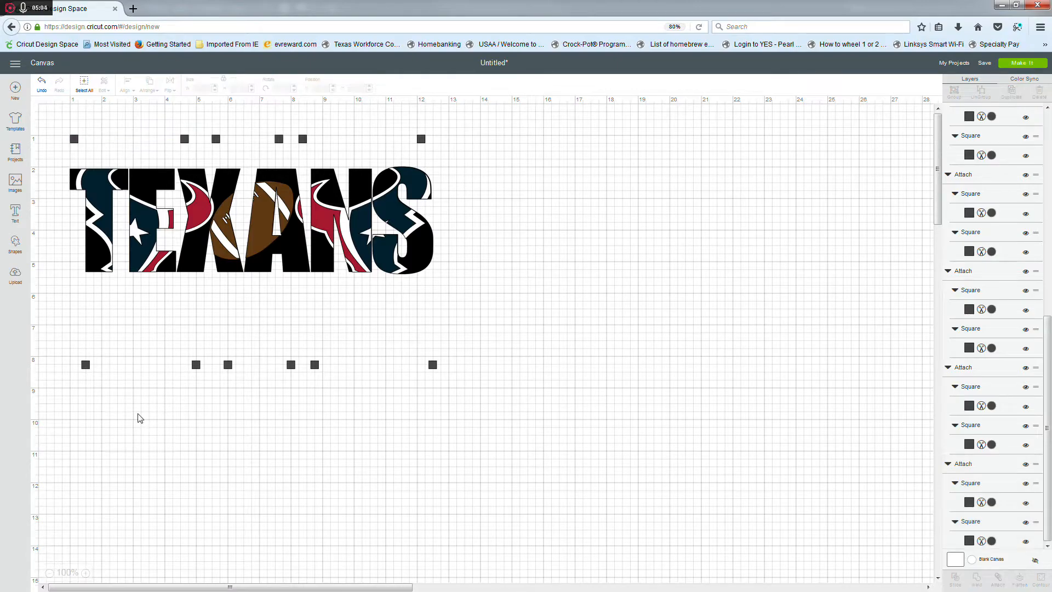
Make three duplicates of the leftmost attached pair of squares in the row below the design.
drag(63, 337, 215, 398)
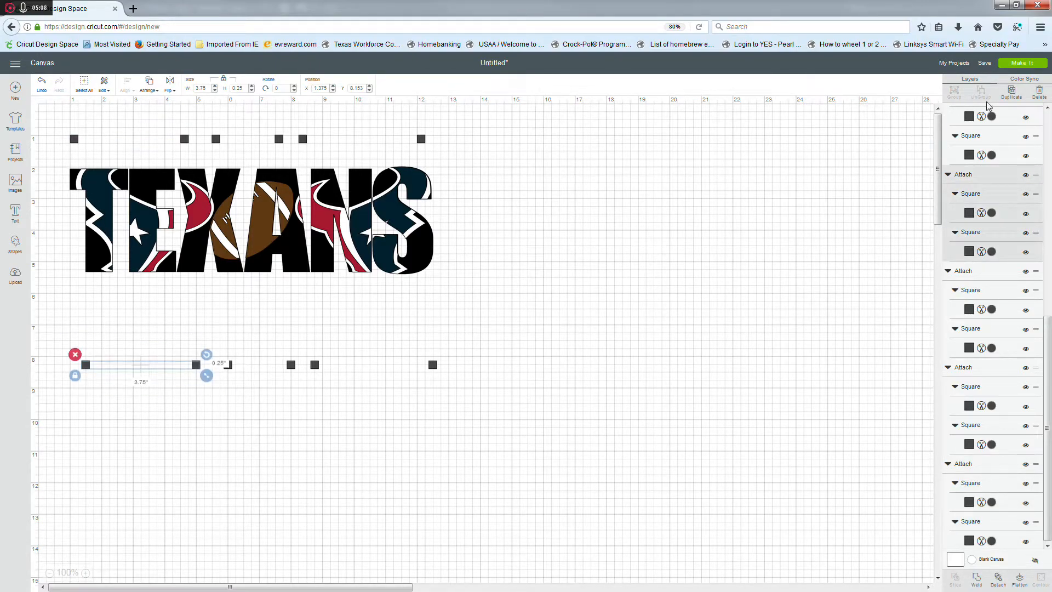
click(1011, 97)
click(1011, 97)
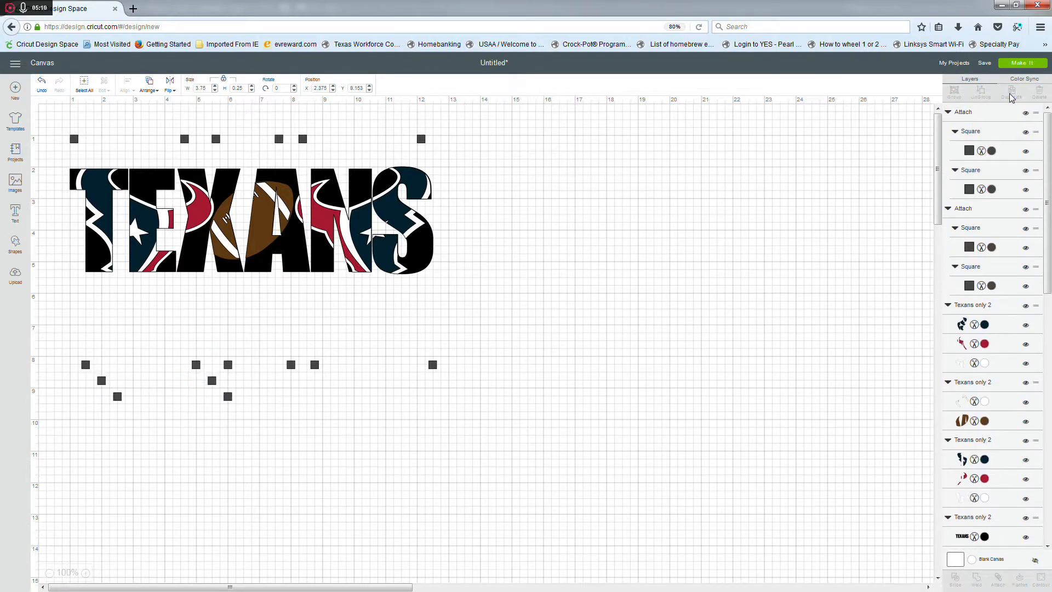
click(1011, 97)
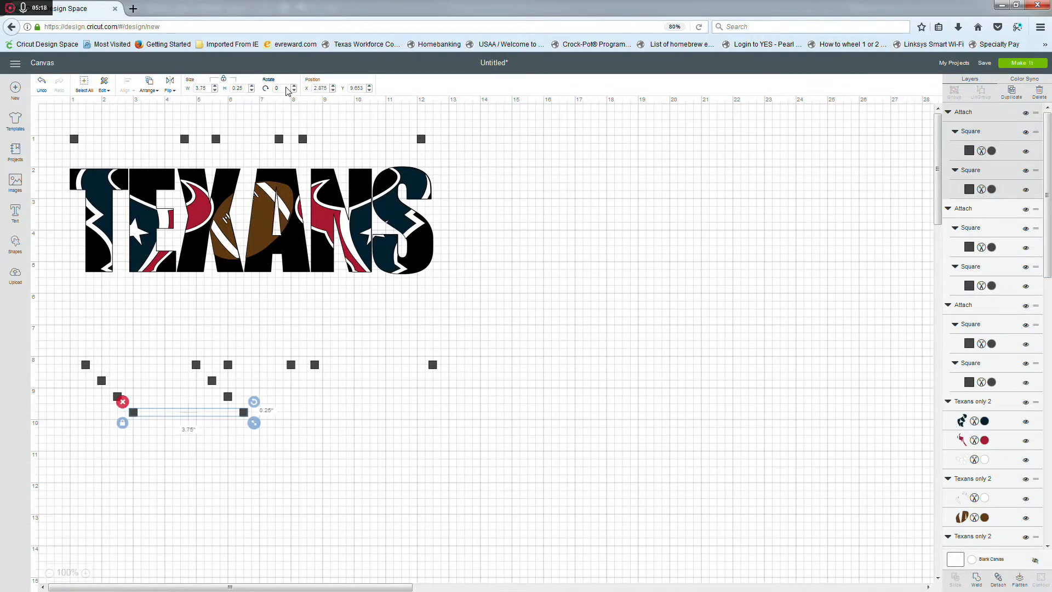
Position the newest duplicate pair at X 1 and Y 1, over the original first pair.
key(Tab)
text(1)
key(Tab)
text(1)
key(Return)
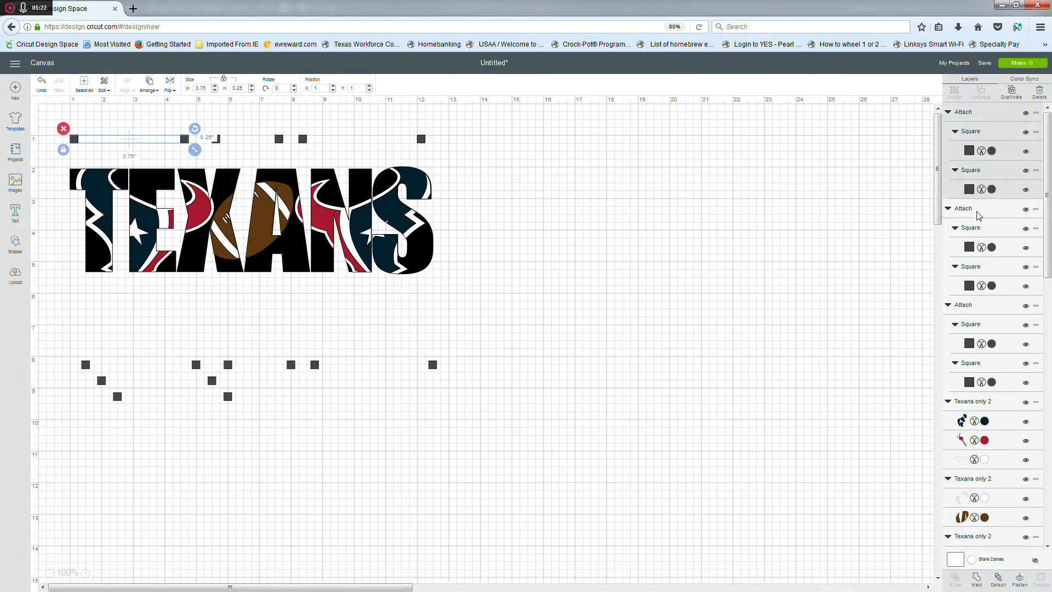
Weld the duplicate pair at X 1 and Y 1 to the white layer of the TE section.
scroll(977, 255, down, 3)
scroll(977, 255, down, 4)
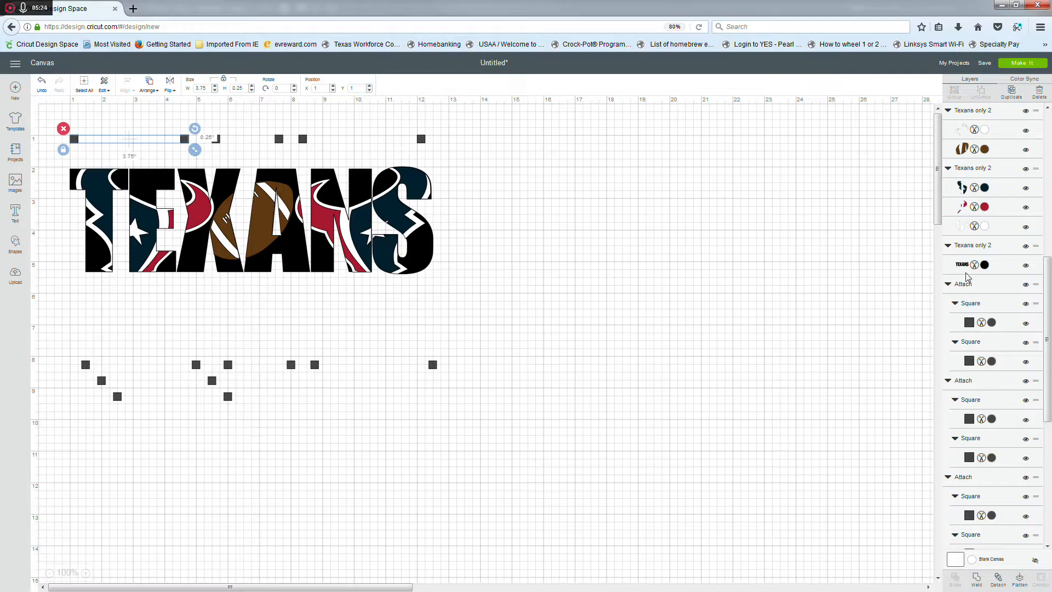
click(998, 231)
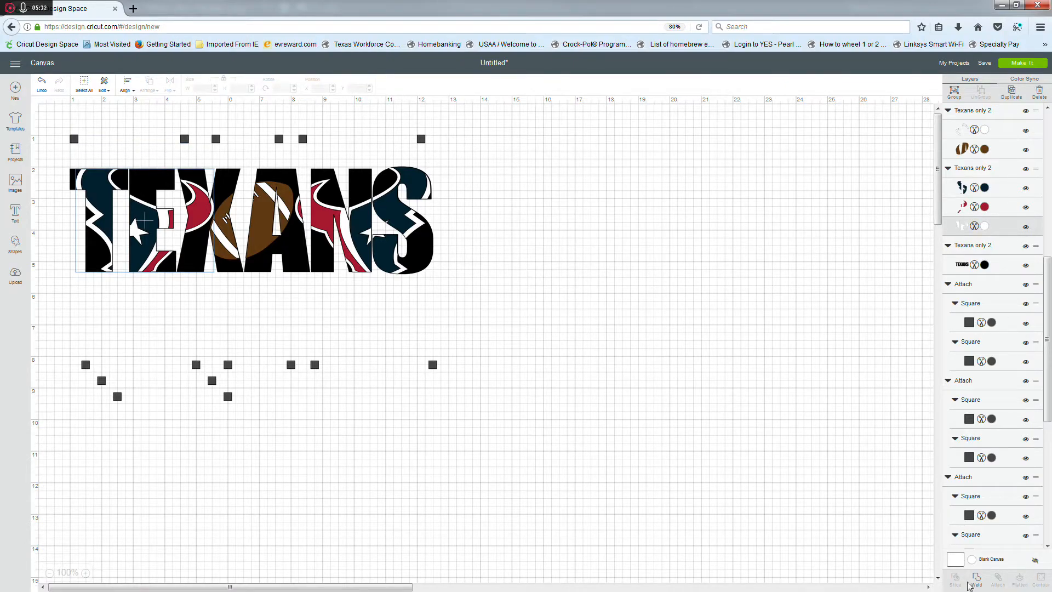
click(976, 581)
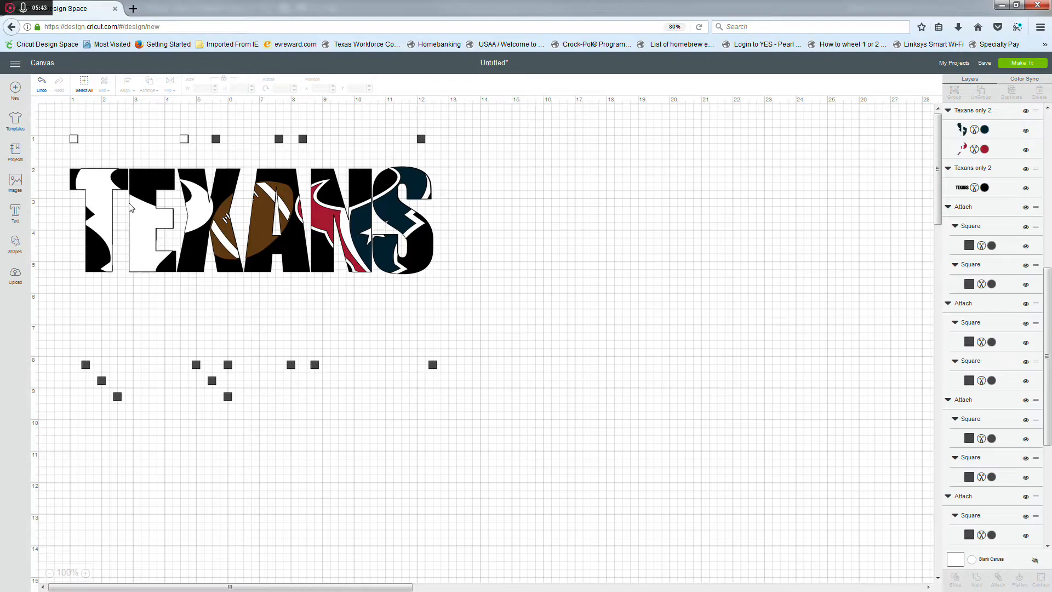
Move the lowest remaining duplicate pair to X 1 and Y 1, over the white welded marks.
drag(110, 427, 258, 402)
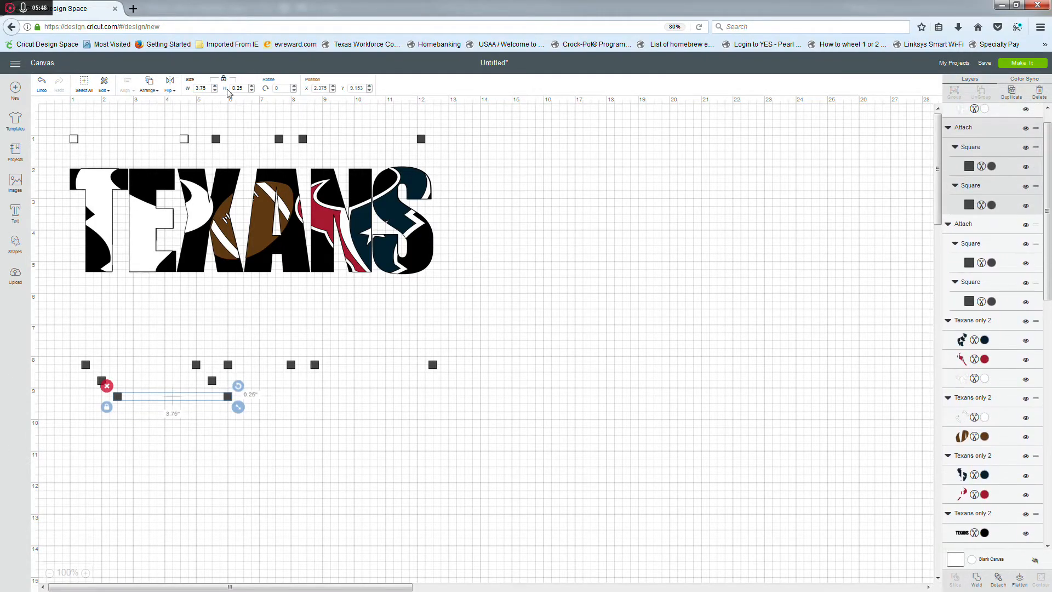
key(Tab)
text(1)
key(Tab)
text(1)
key(Return)
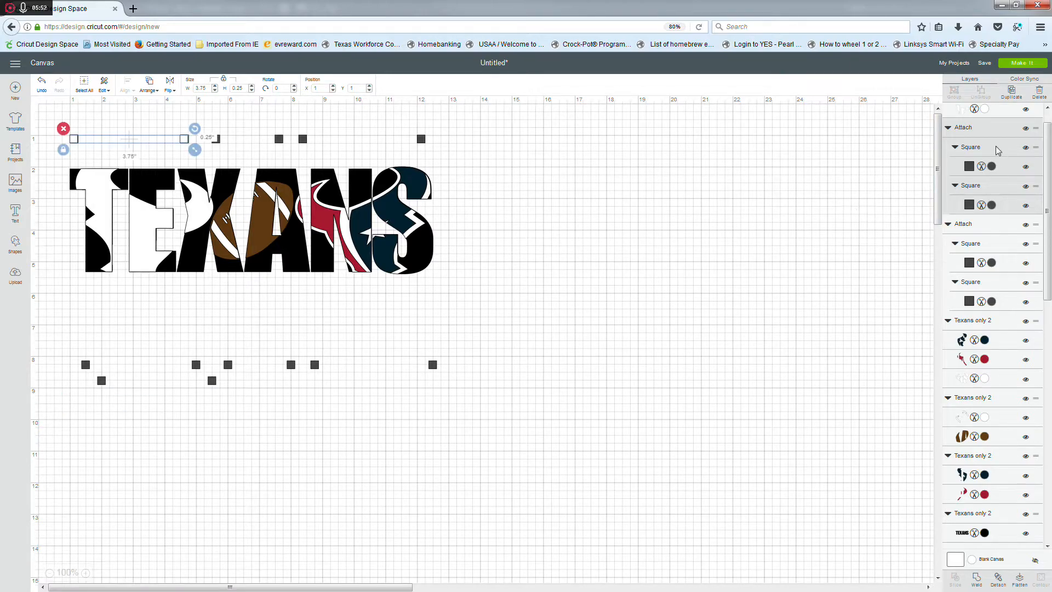
Weld the second duplicate pair above the TE section to that section's red layer.
scroll(1011, 299, down, 5)
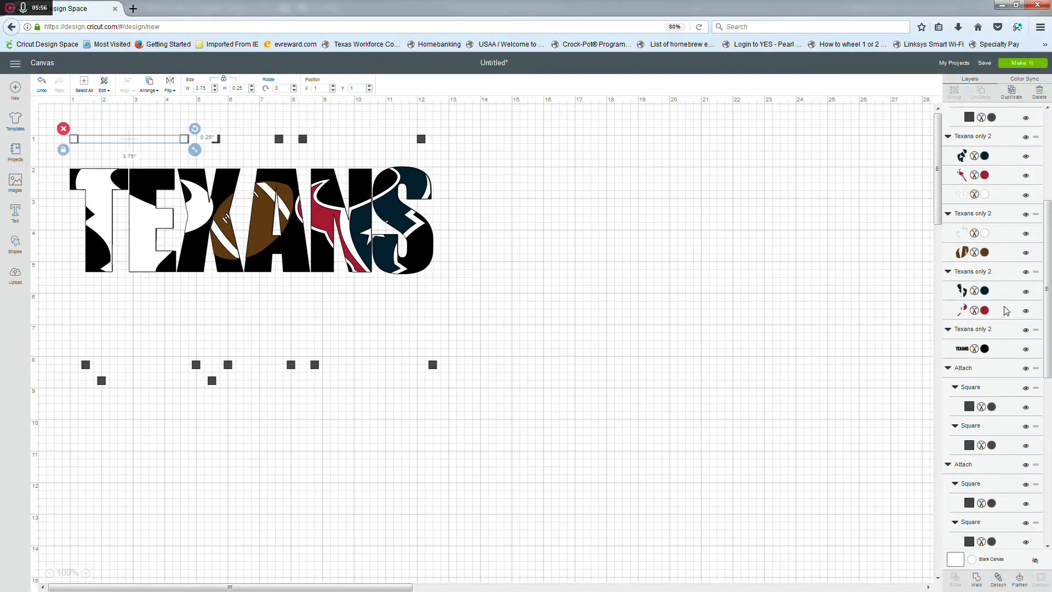
click(1006, 311)
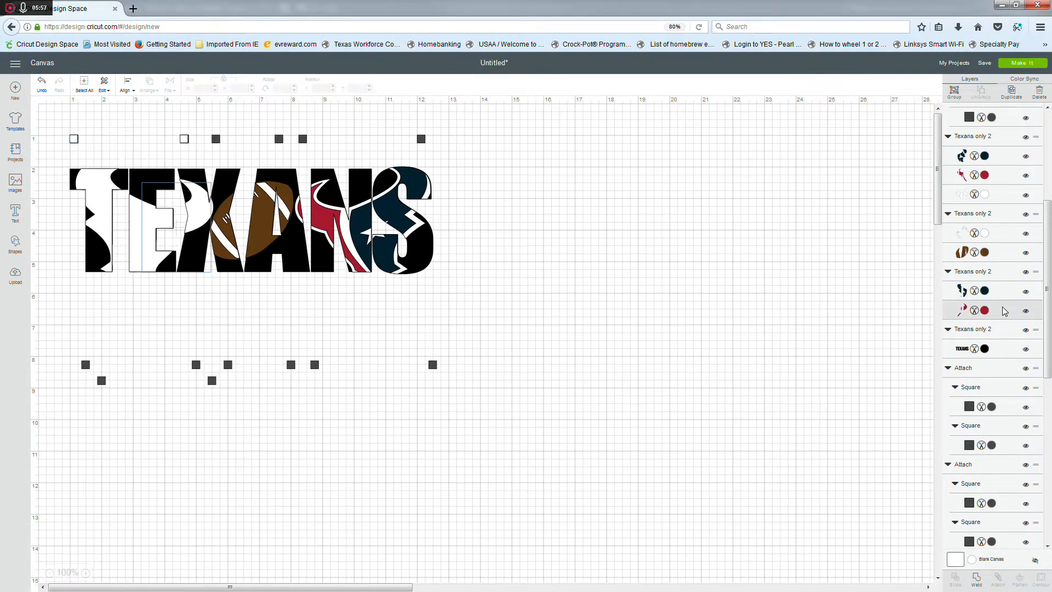
click(979, 582)
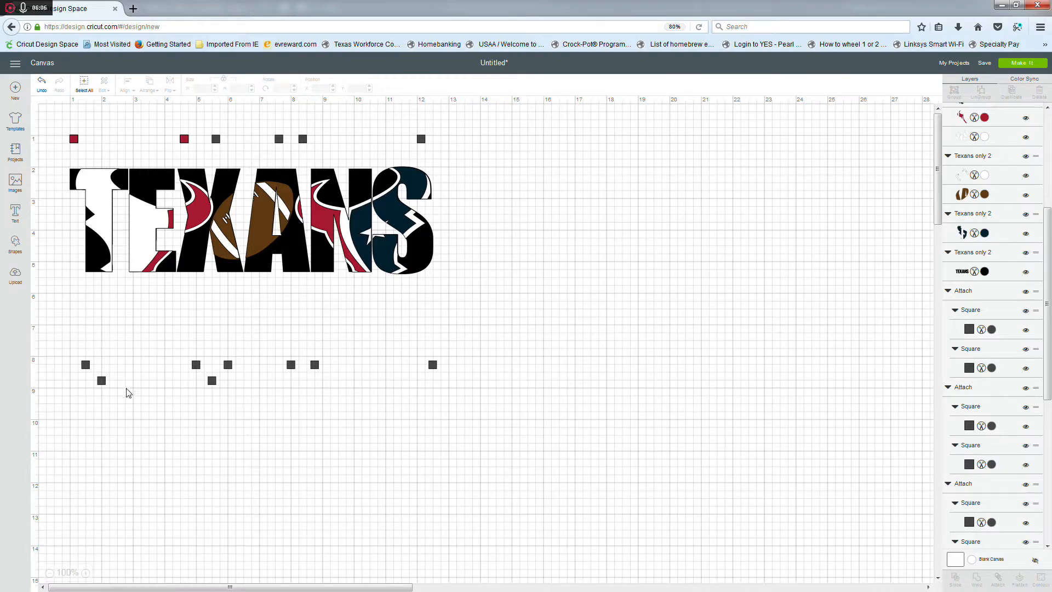
Position the last duplicate pair at X 1 and Y 1 over the red welded marks, keeping its rotation at 0.
click(101, 380)
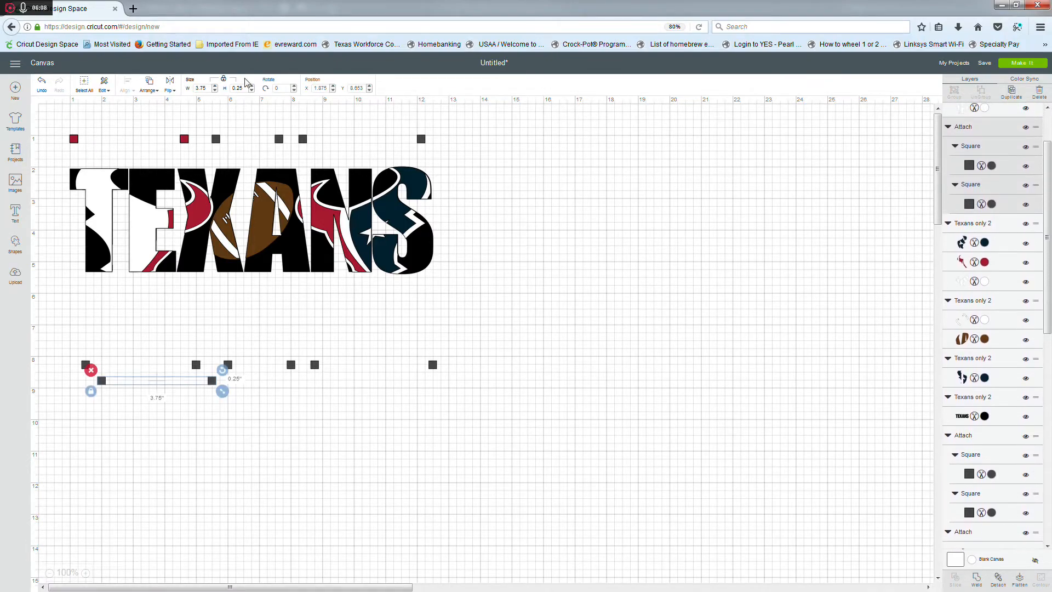
key(Tab)
key(Tab)
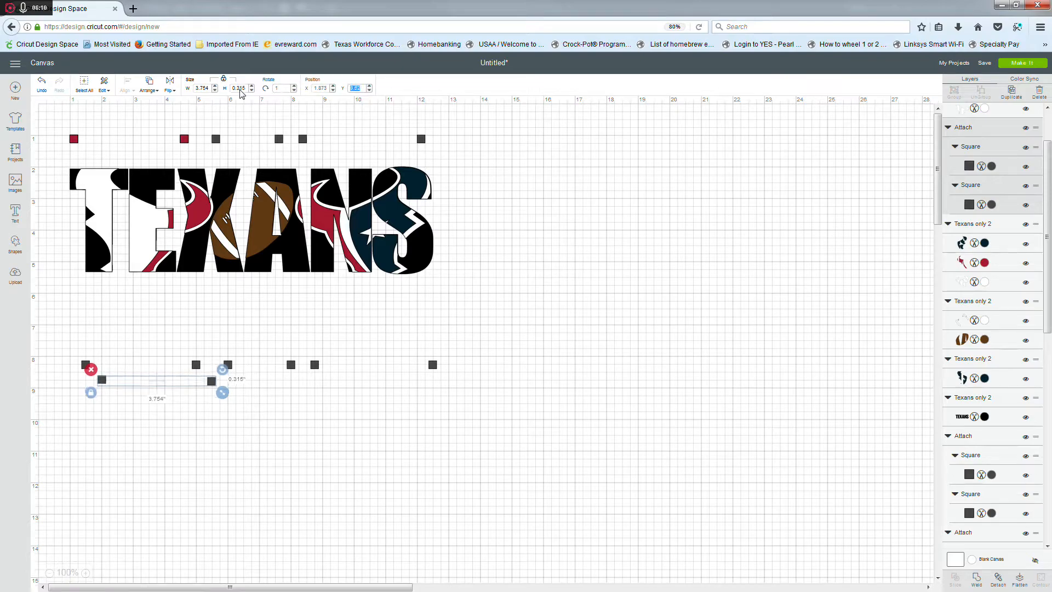
key(shift+Tab)
key(shift+Tab)
text(0)
key(Tab)
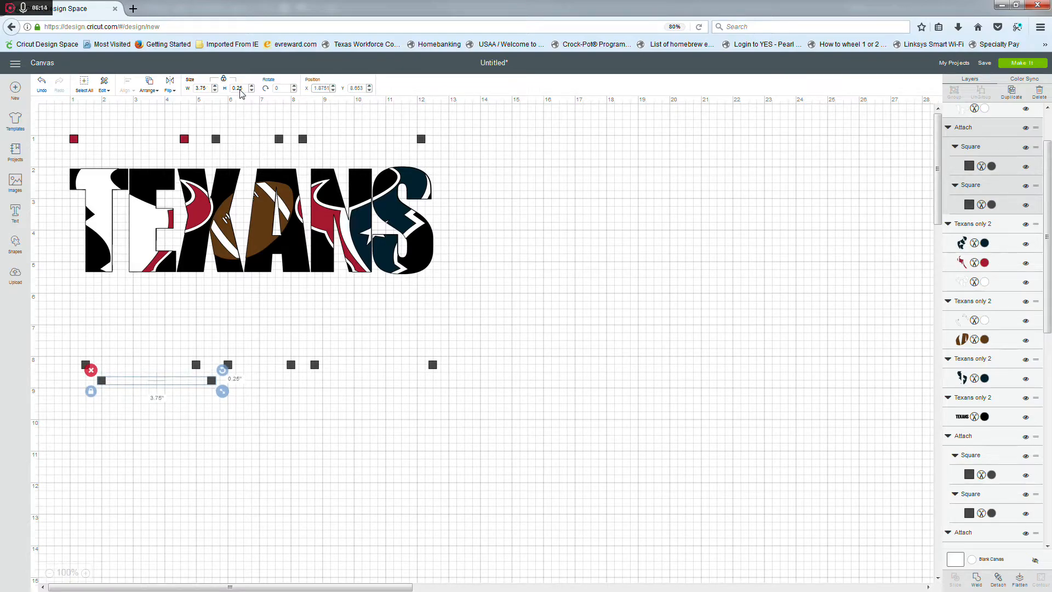
text(1)
key(Tab)
text(1)
key(Return)
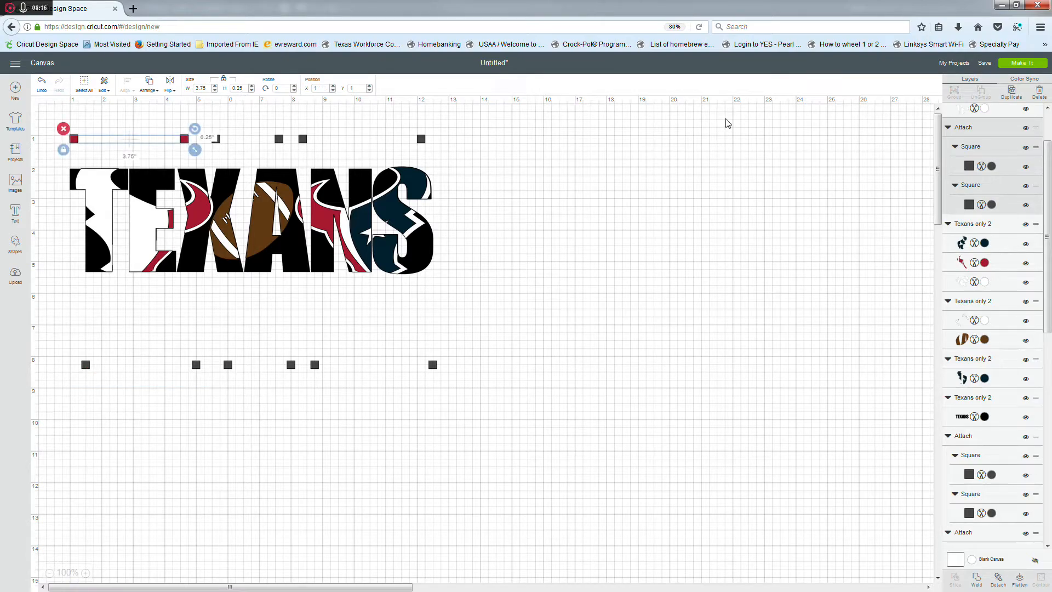
Weld the third duplicate pair to the dark blue layer of the TE section.
click(997, 382)
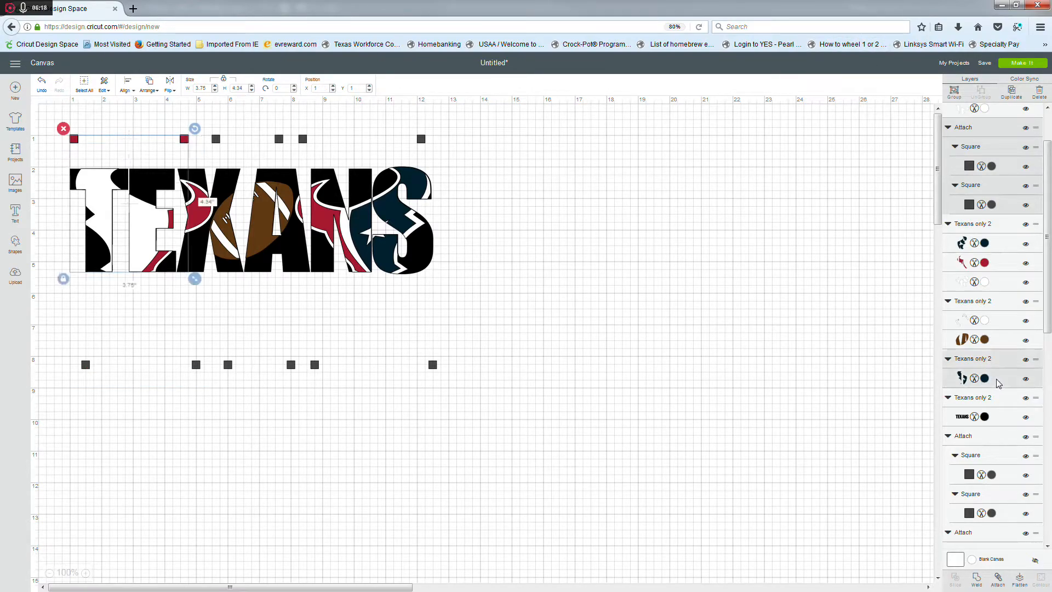
click(978, 580)
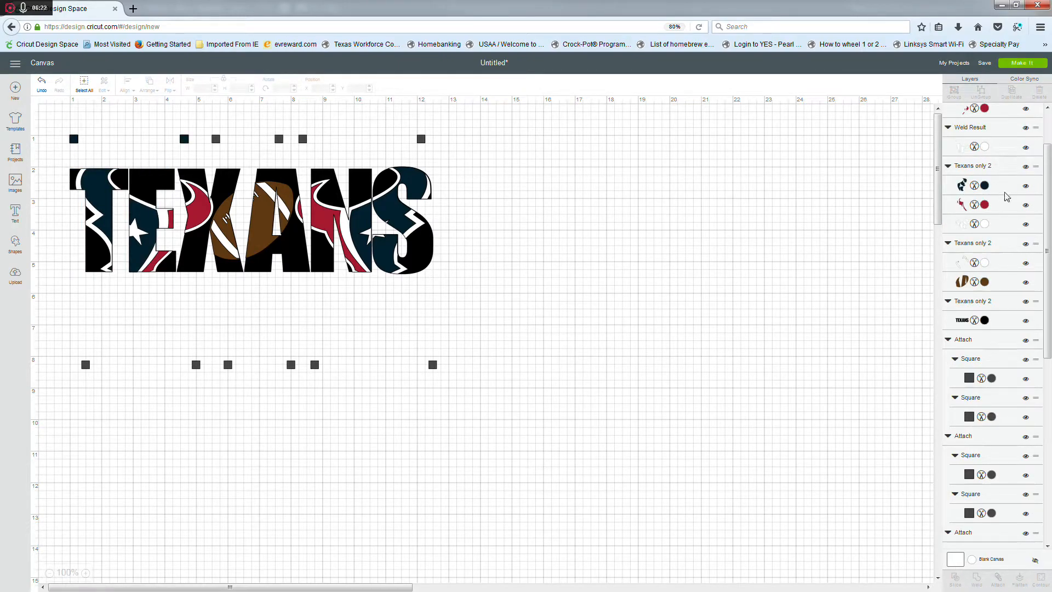
Group the dark blue, red and white welded layers of the TE section and collapse the group.
scroll(995, 186, up, 2)
click(1003, 140)
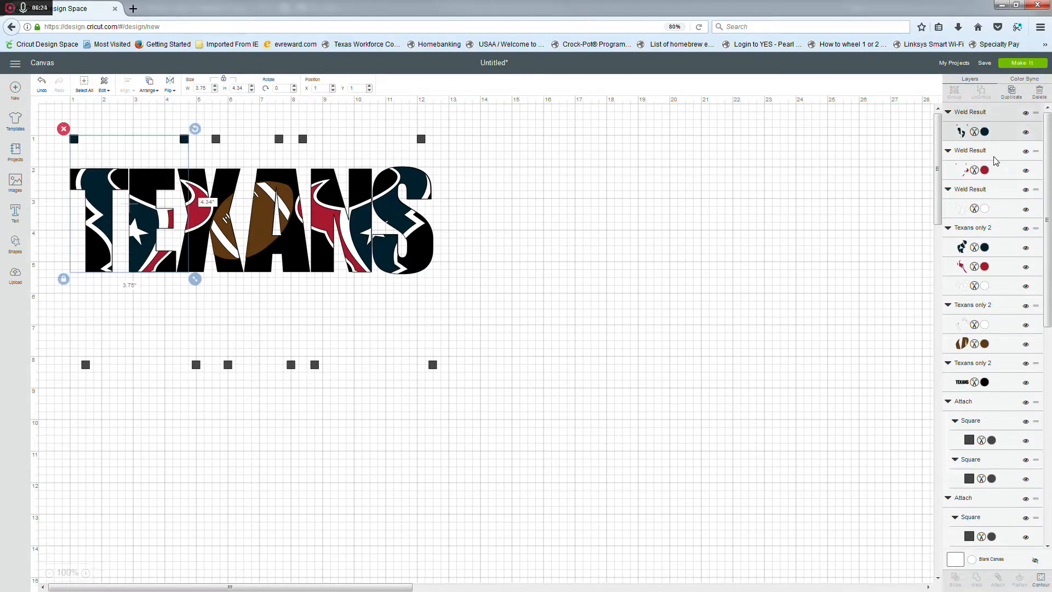
shift+click(994, 165)
shift+click(993, 202)
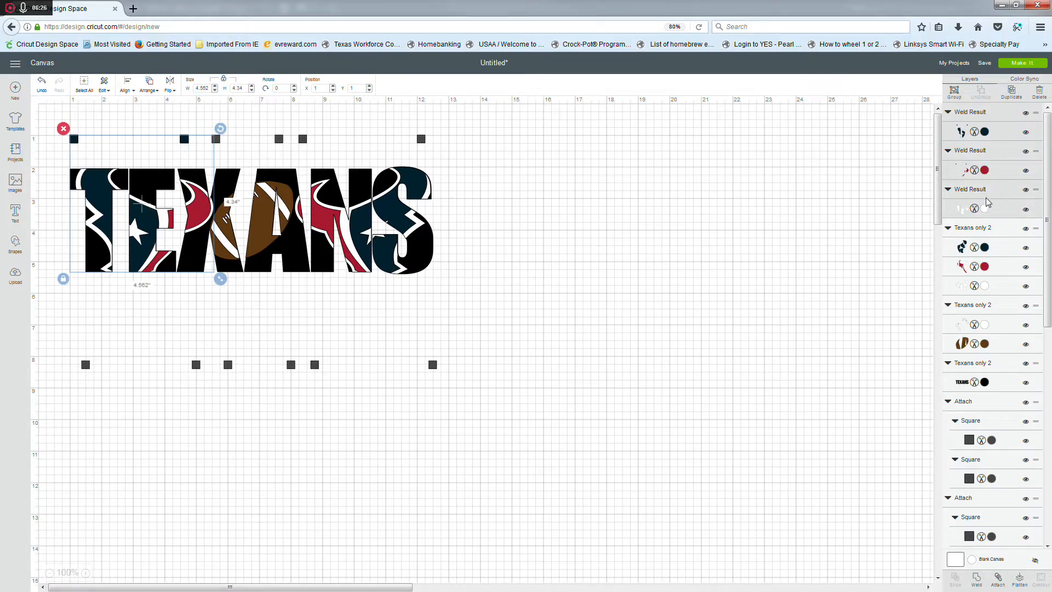
click(954, 92)
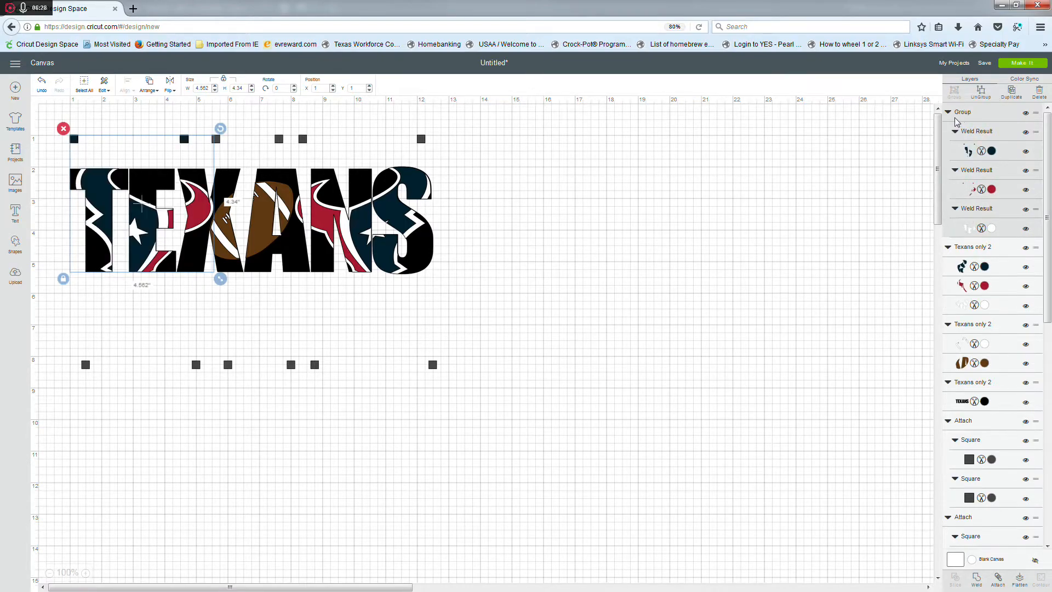
click(948, 113)
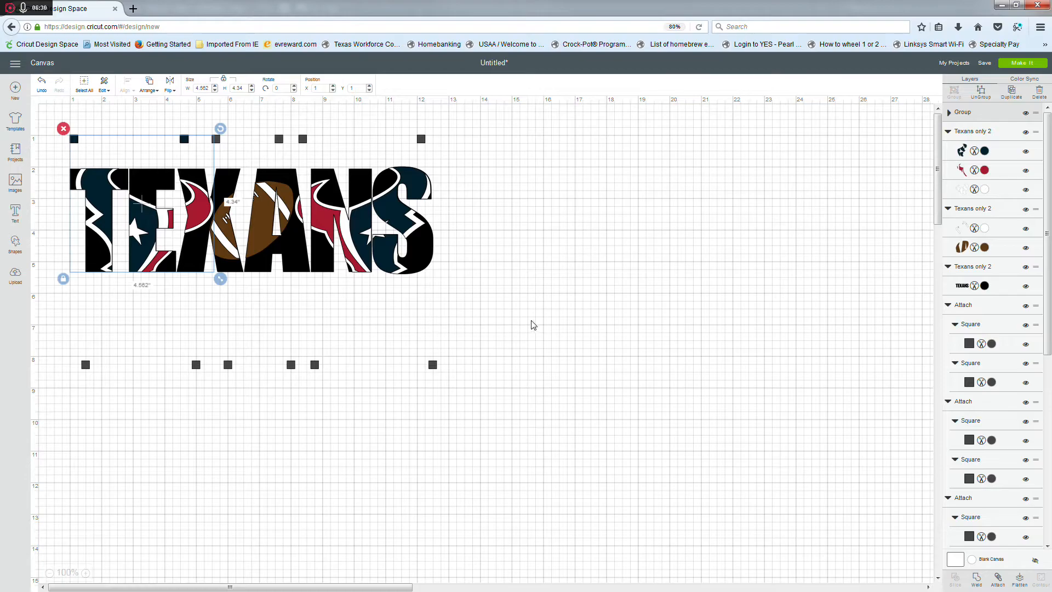
click(437, 282)
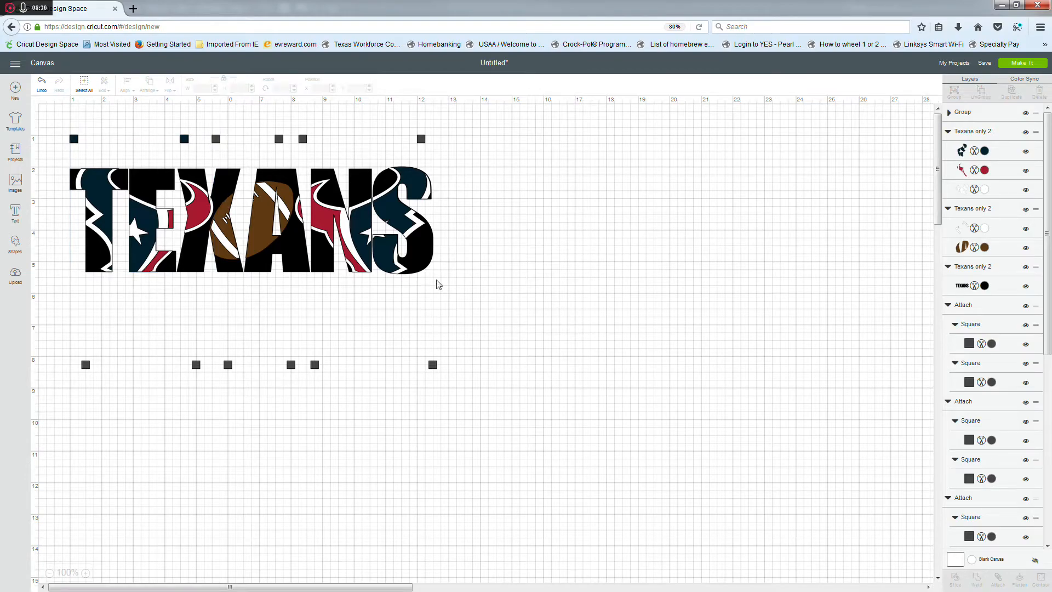
Make two duplicates of the 2.25-inch-wide spare registration pair below the design for the football section.
click(215, 137)
click(229, 117)
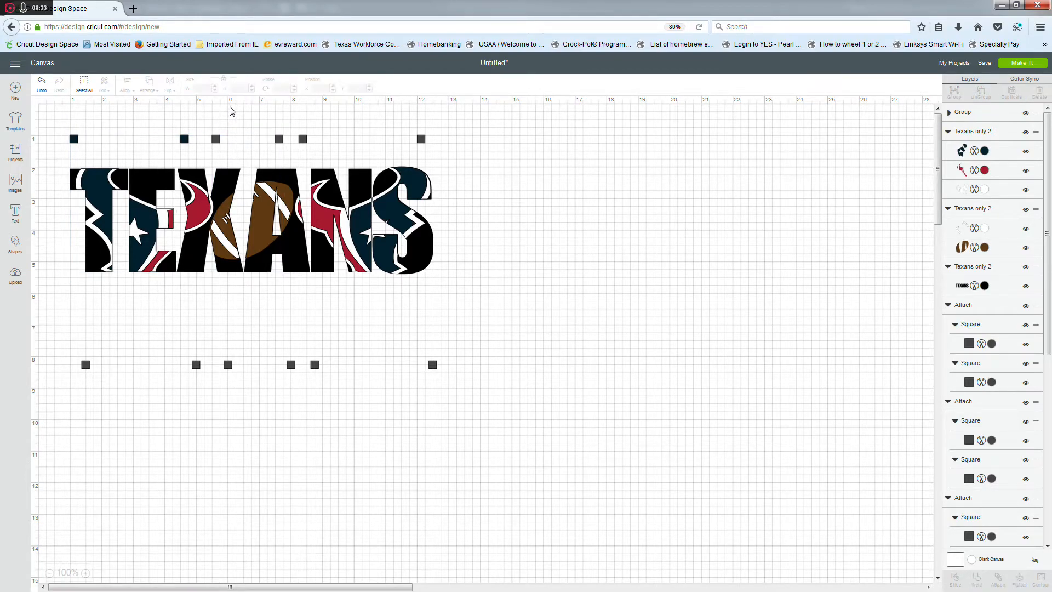
click(216, 140)
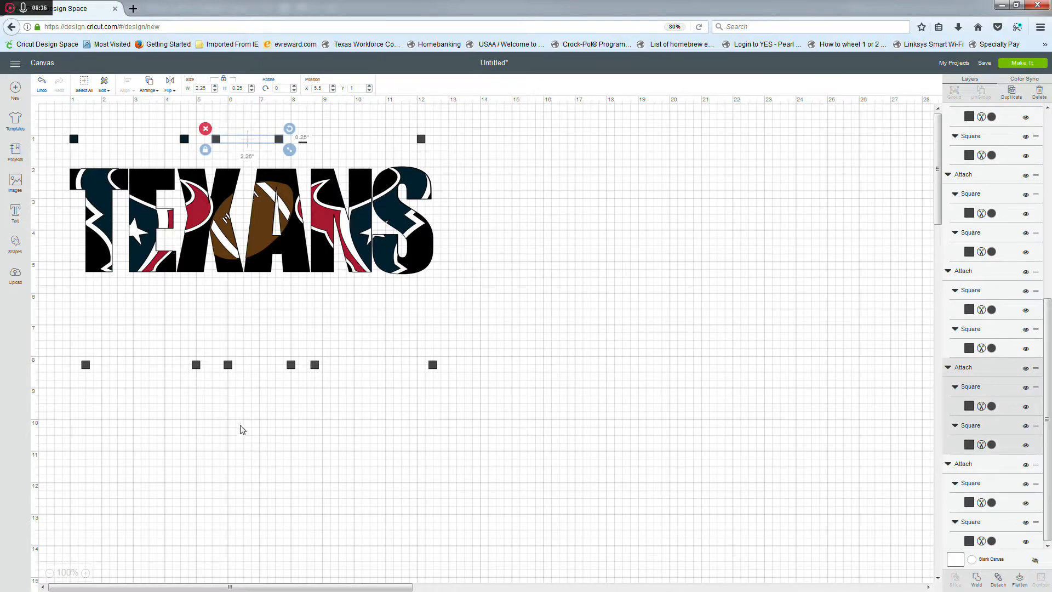
click(234, 356)
click(228, 364)
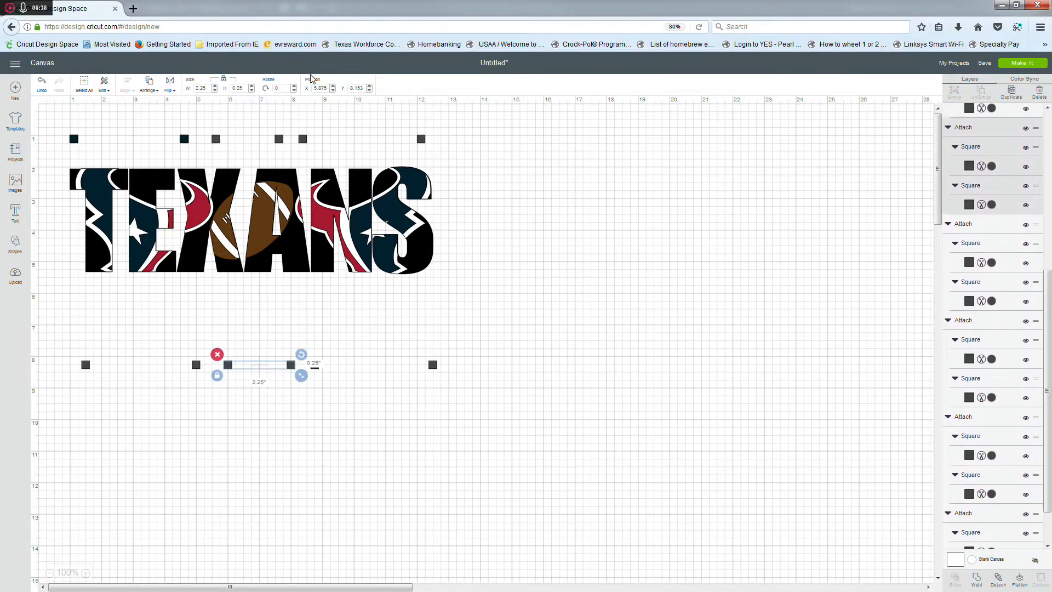
click(1014, 95)
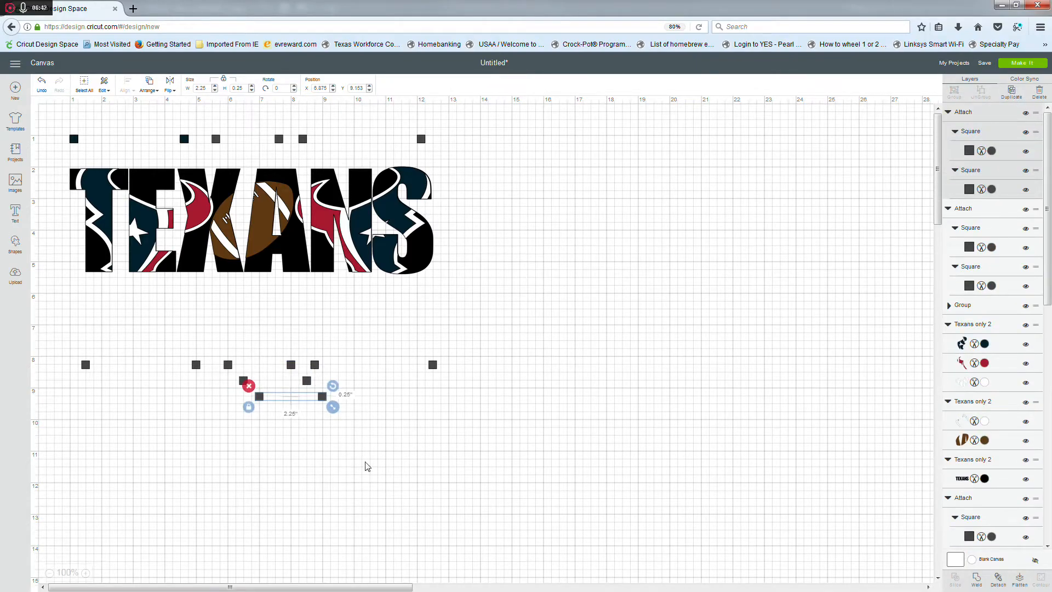
Try to position the lowest duplicate pair at X 2.25 and Y 1.
click(322, 89)
text(2.25)
key(Tab)
text(1)
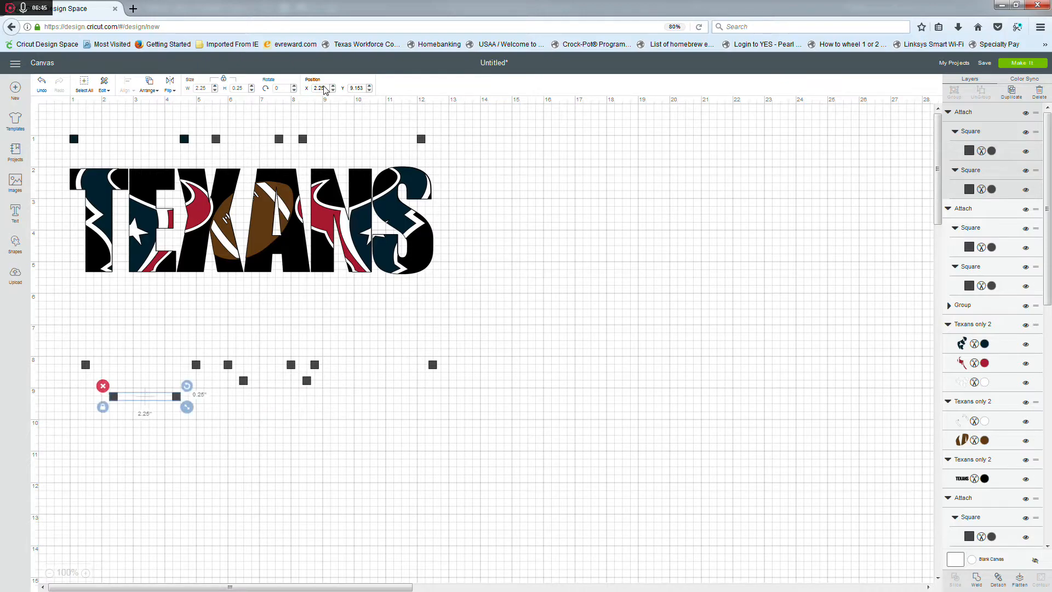
key(Return)
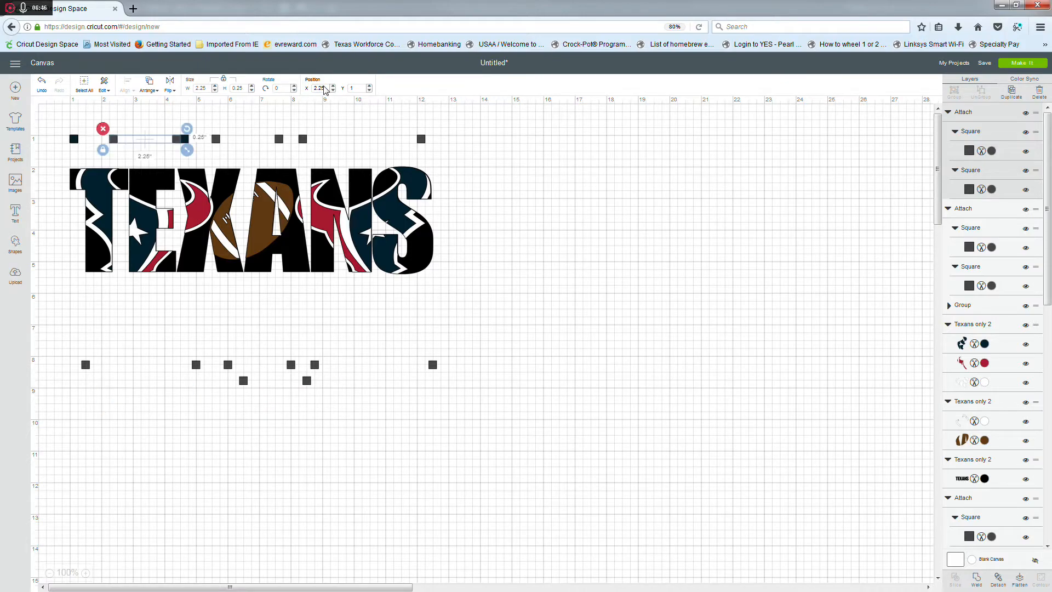
click(223, 121)
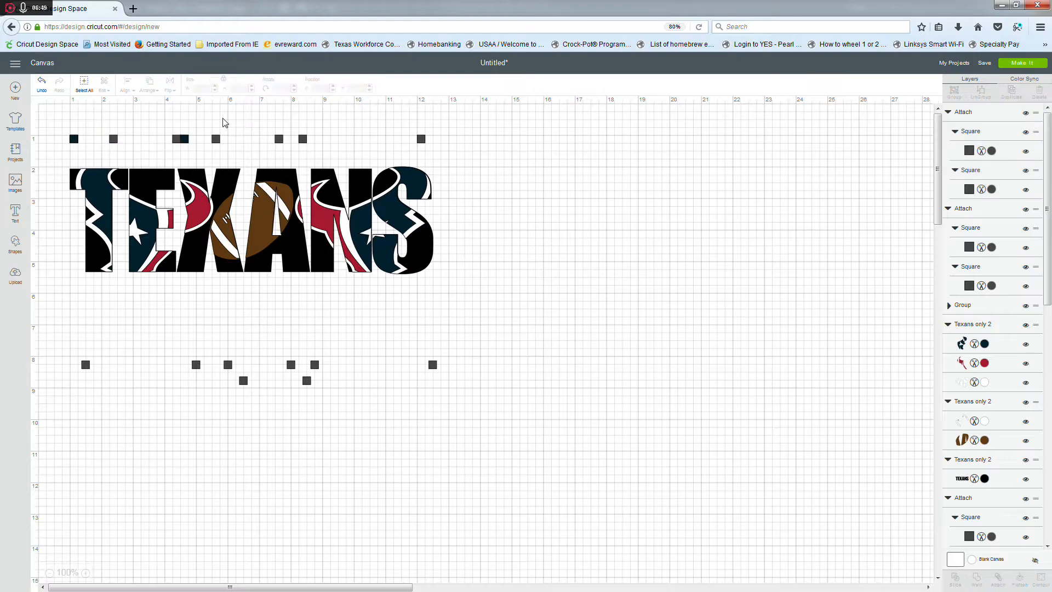
click(219, 141)
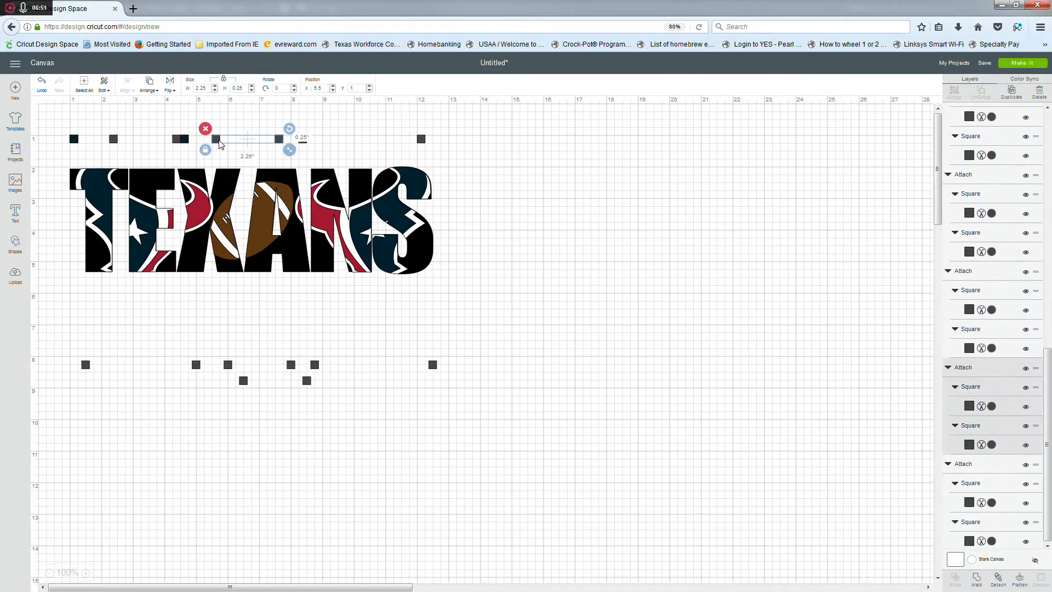
click(188, 140)
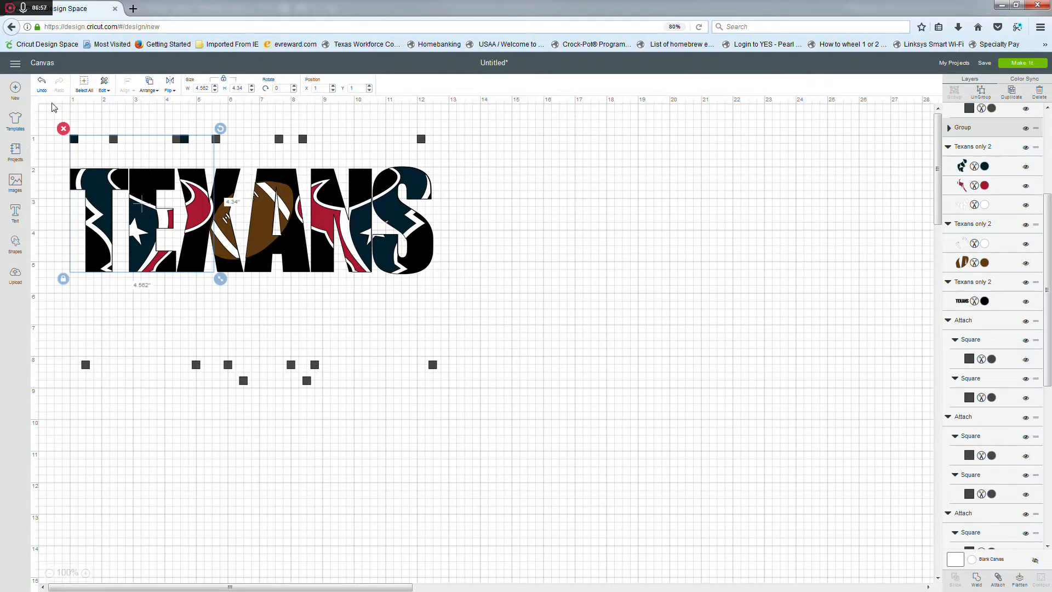
click(41, 93)
Position the lowest duplicate pair at X 5.5 and Y 1, over the marks above the football section.
click(216, 142)
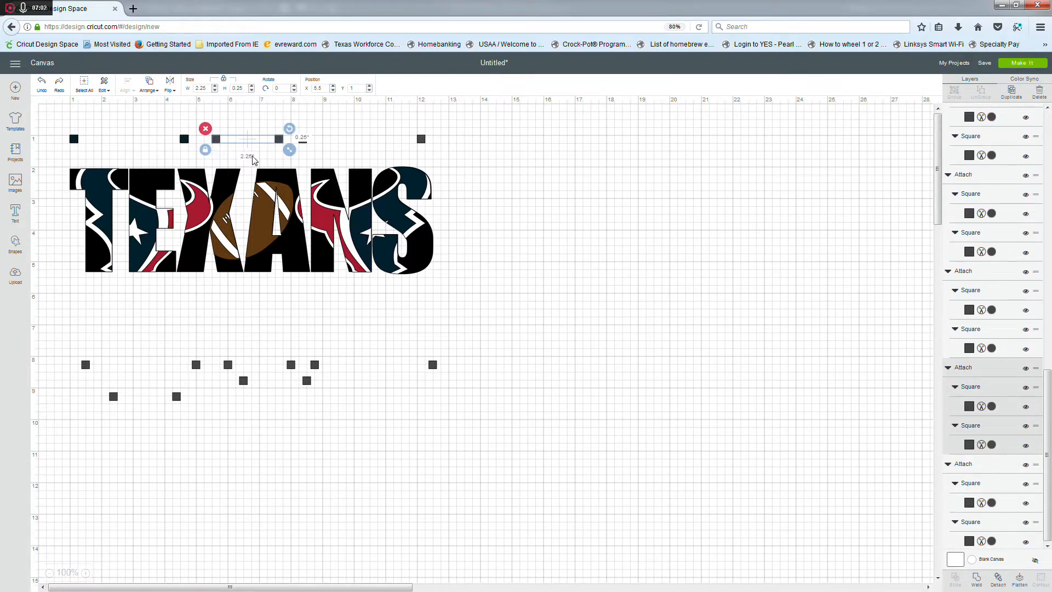
click(157, 396)
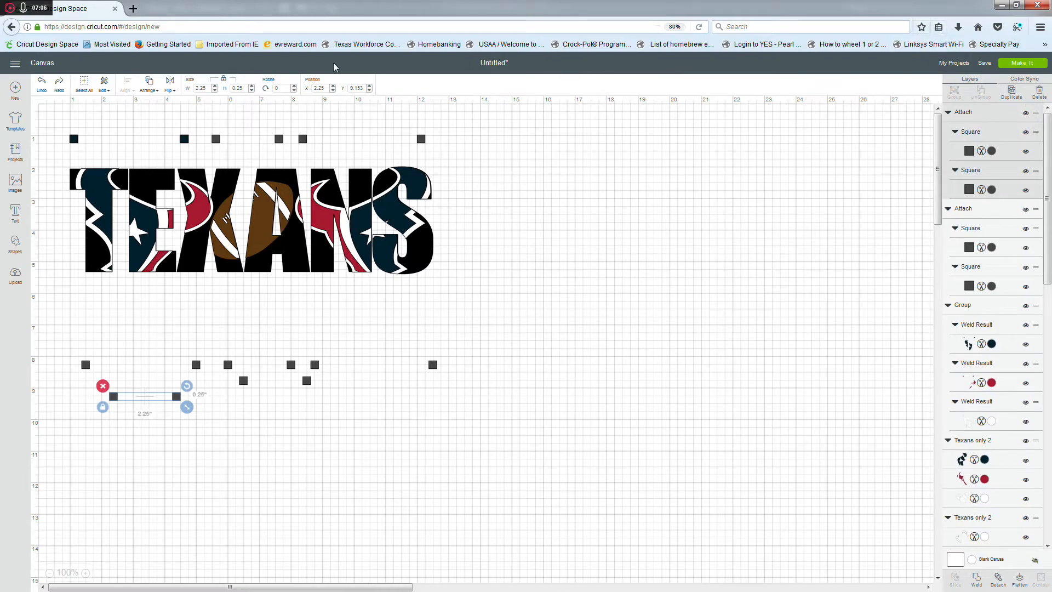
key(Tab)
text(5.5)
key(Tab)
text(1)
key(Return)
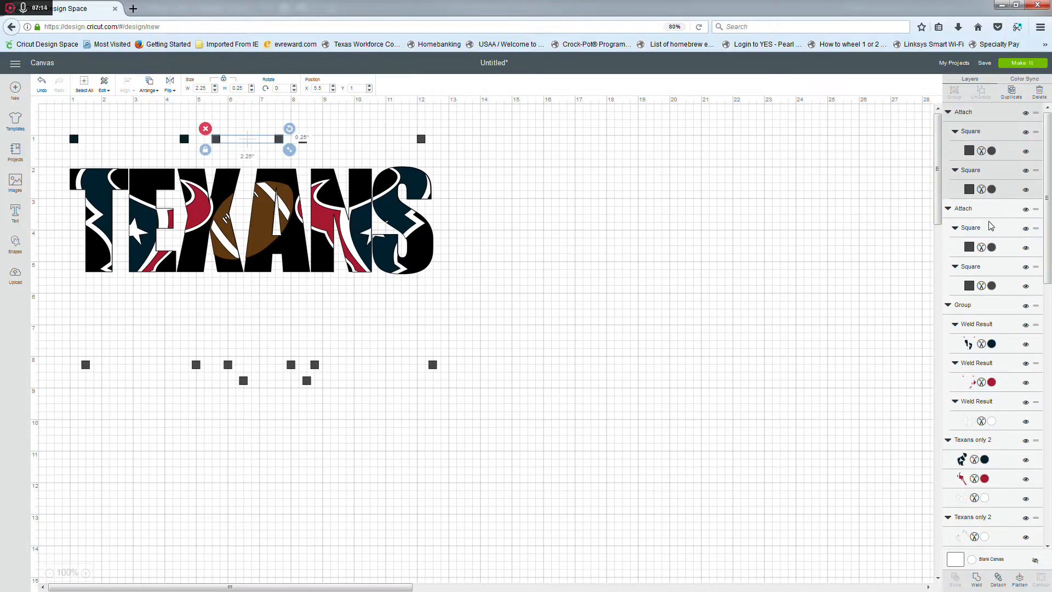
Weld the duplicate pair above the football section to the brown football layer.
scroll(991, 226, down, 5)
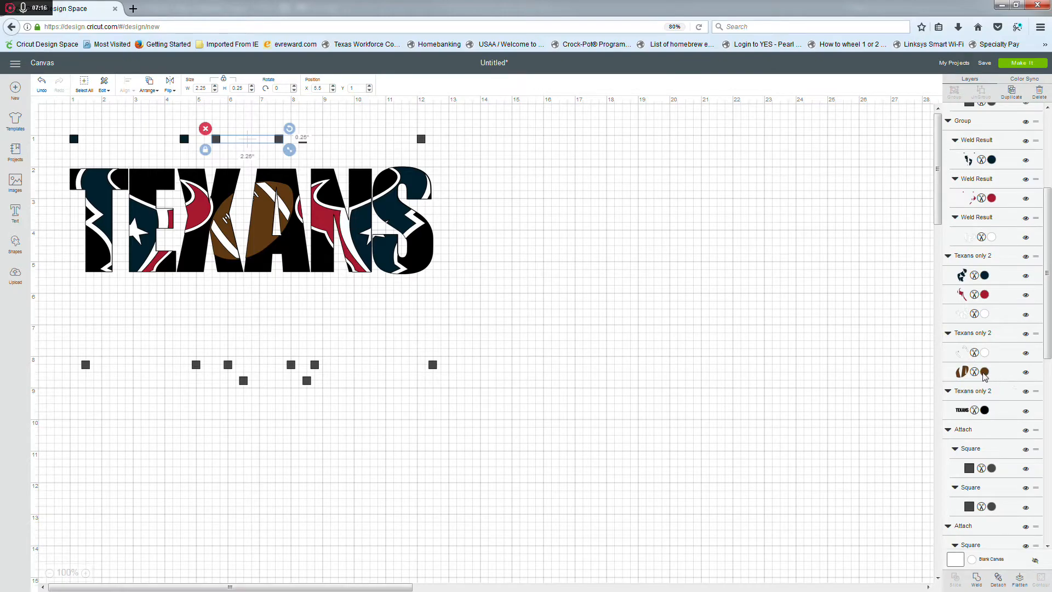
click(996, 376)
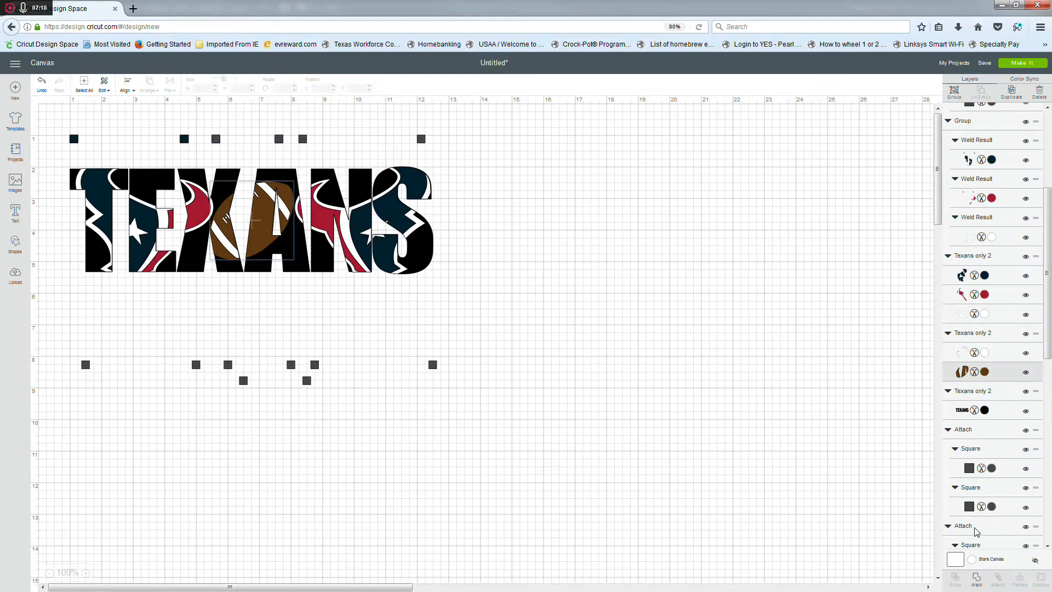
click(978, 581)
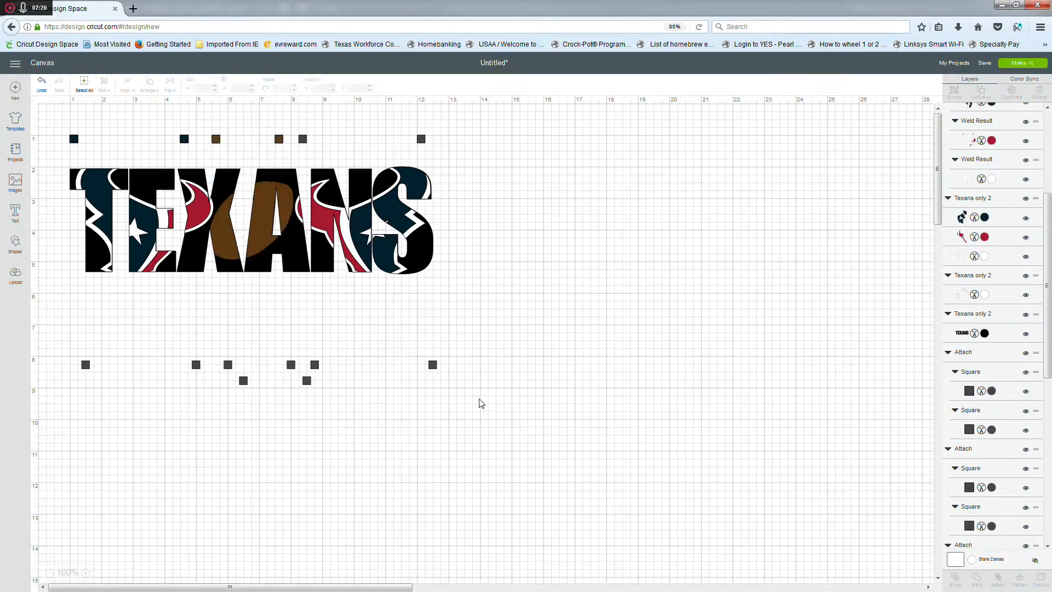
Move the remaining football duplicate pair to X 5.5 and Y 1, and weld it to the white football layer.
click(257, 381)
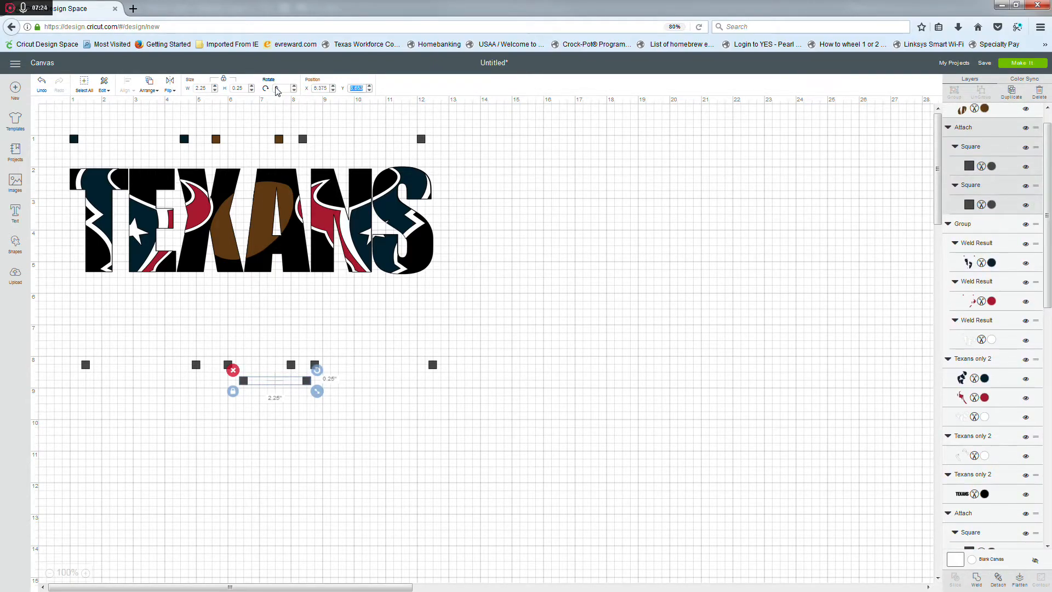
key(Tab)
text(1)
key(Return)
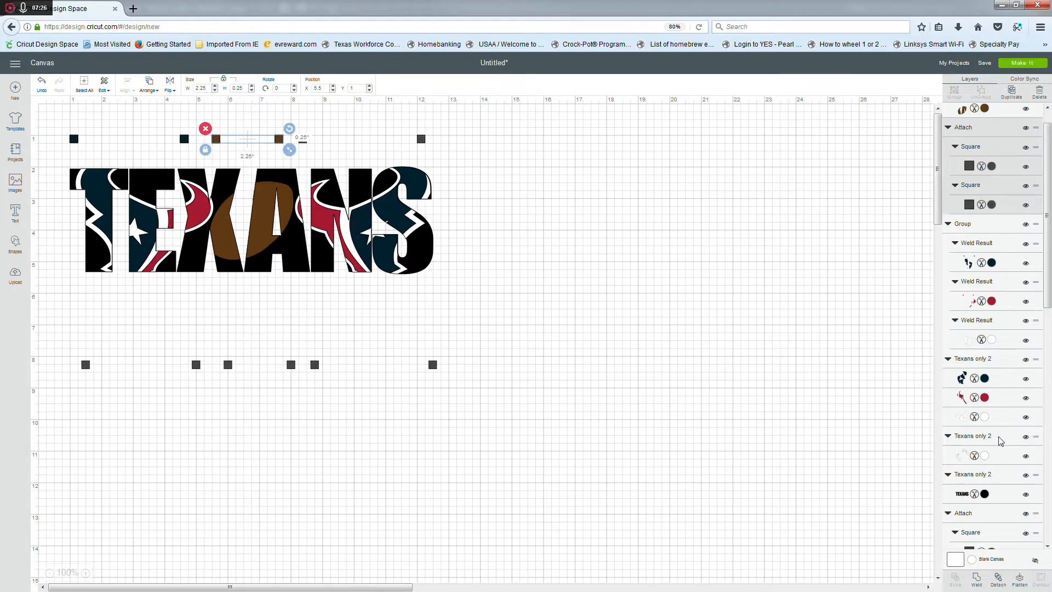
shift+click(1005, 455)
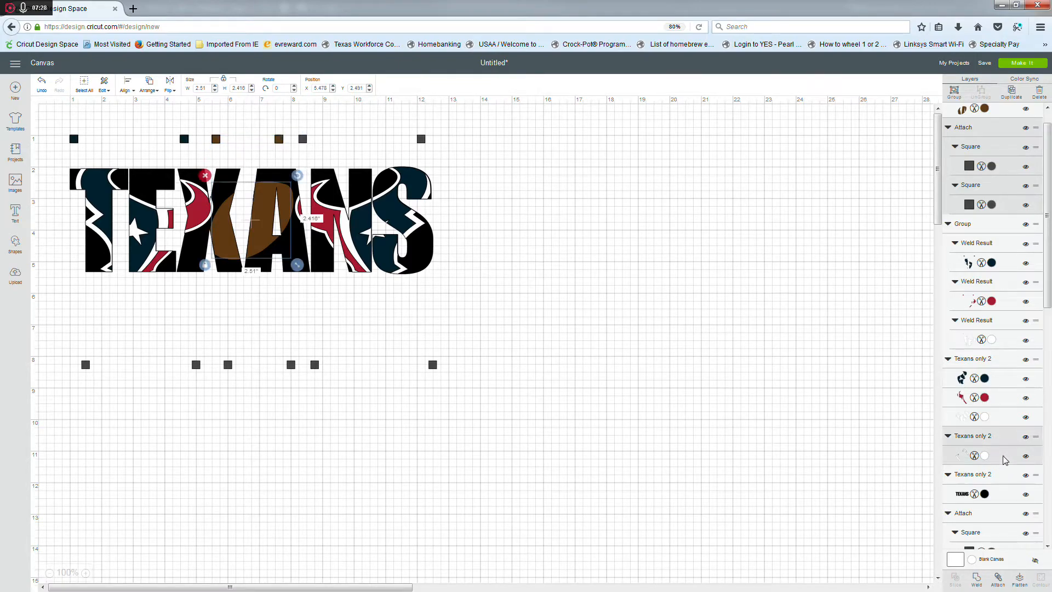
click(976, 578)
Group the white and brown welded football layers and collapse the group.
scroll(972, 175, up, 1)
click(985, 132)
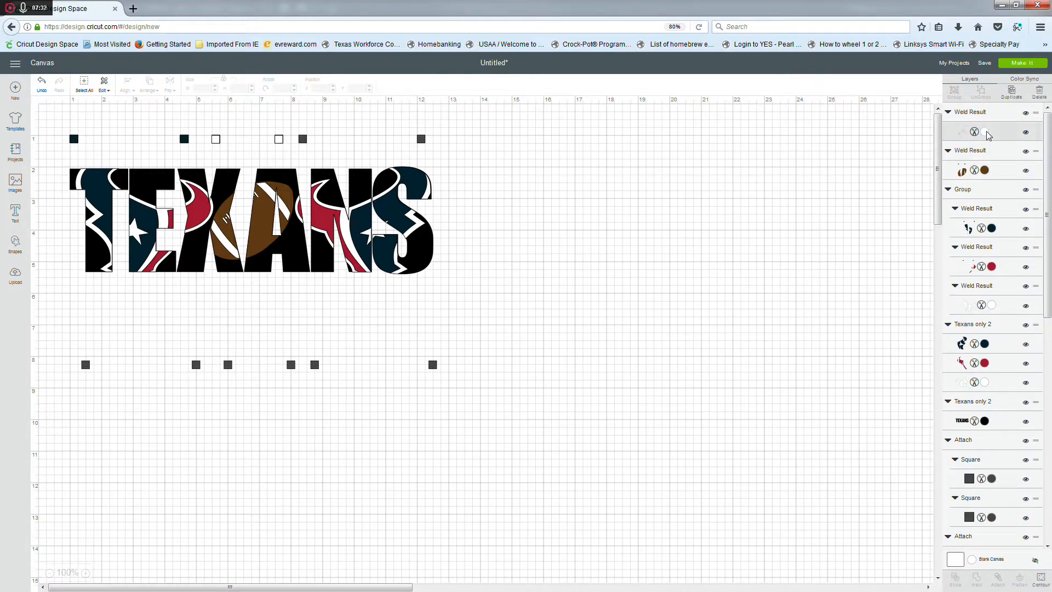
shift+click(1001, 155)
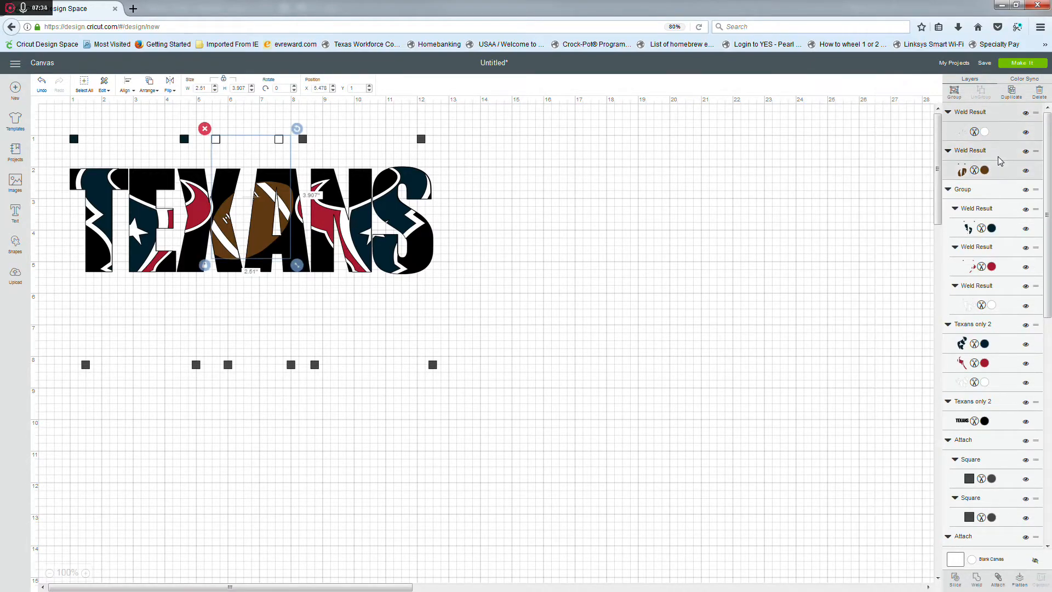
click(954, 90)
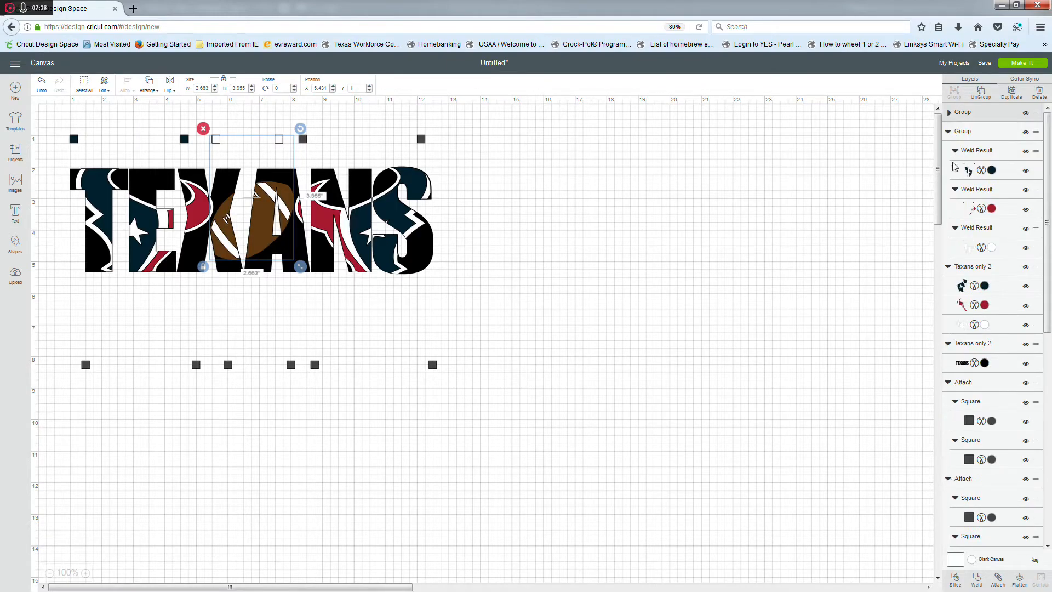
click(433, 407)
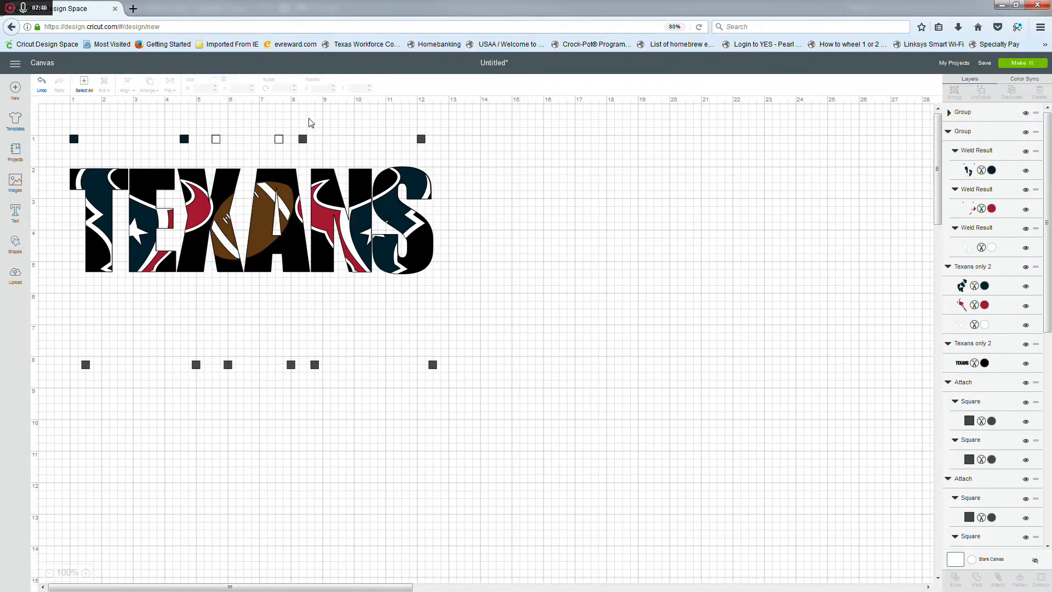
Make three duplicates of the 4-inch-wide spare registration pair below the design for the NS section.
click(303, 140)
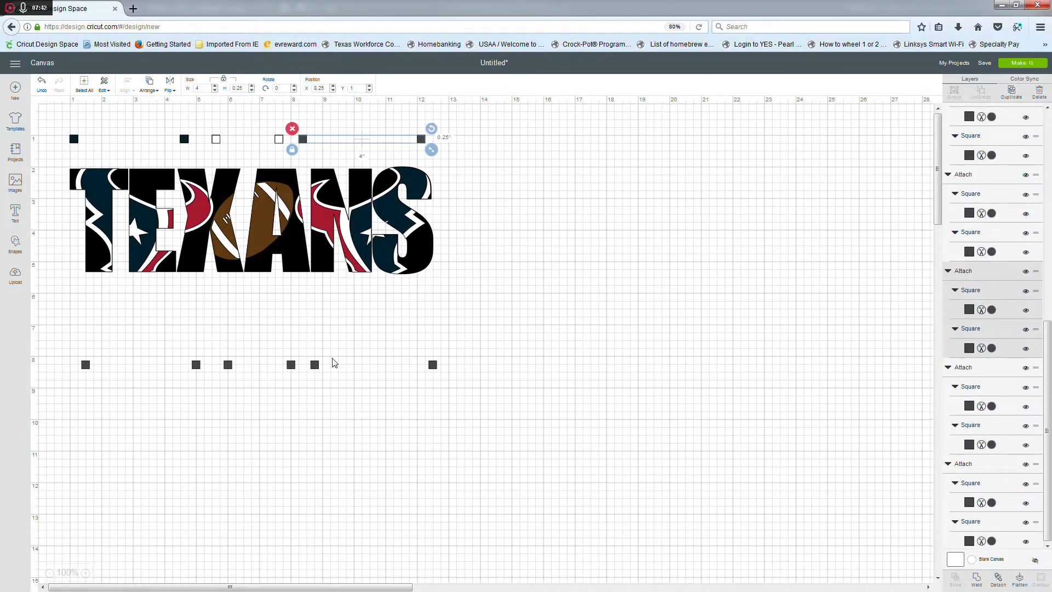
drag(308, 305, 447, 416)
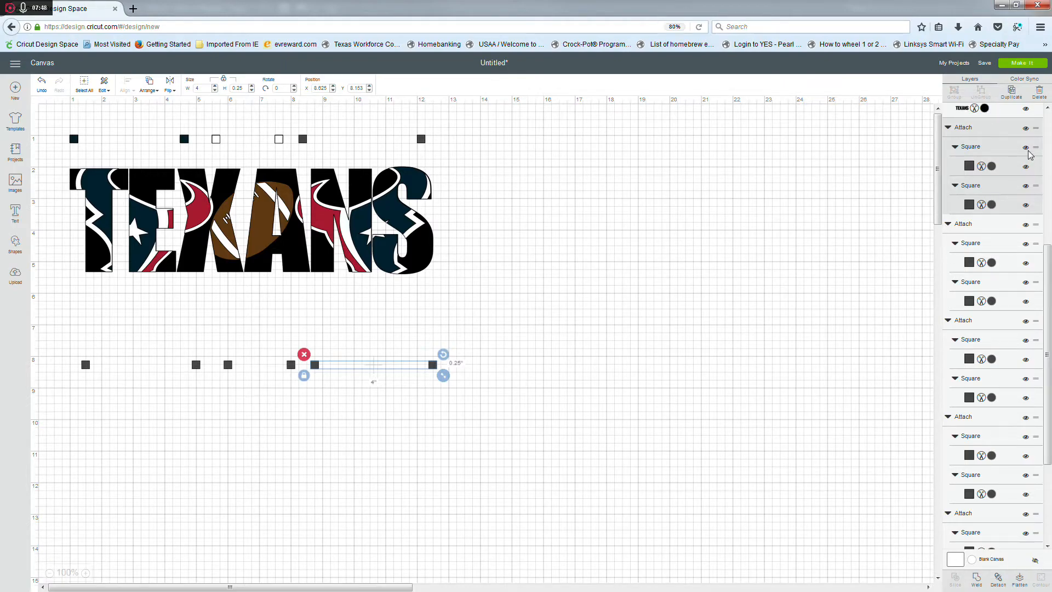
click(1008, 98)
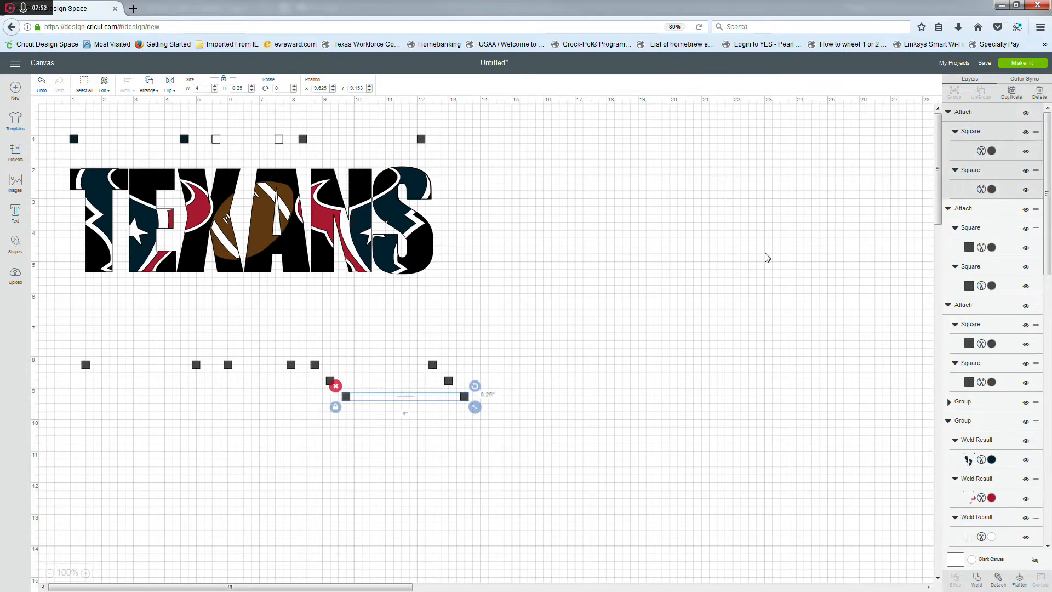
click(1018, 94)
Position the lowest duplicate pair at X 8.25 and Y 1, over the marks above the NS section.
drag(312, 123, 296, 145)
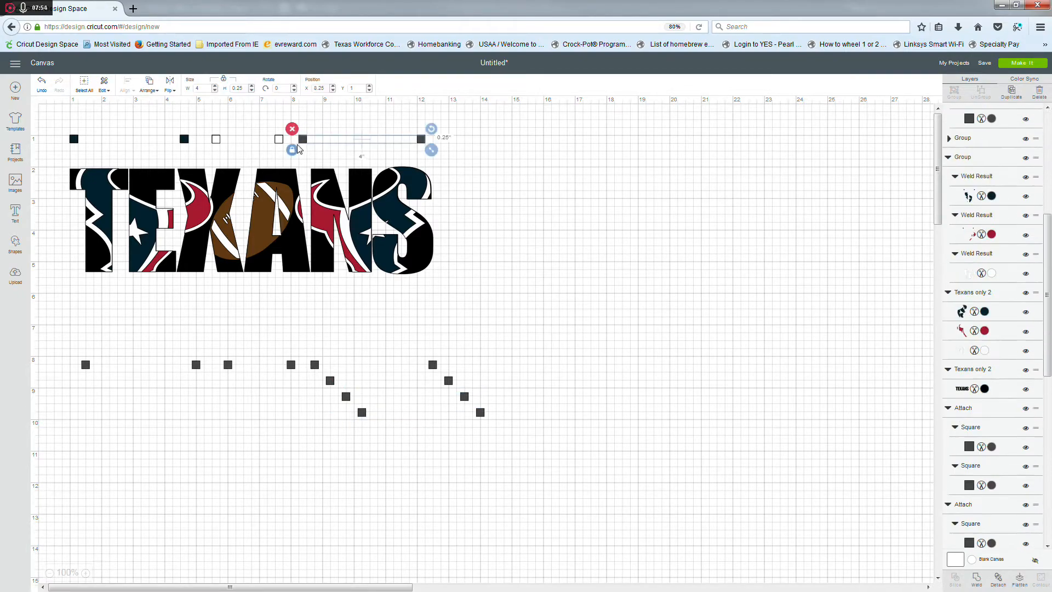
click(366, 428)
drag(328, 410, 564, 445)
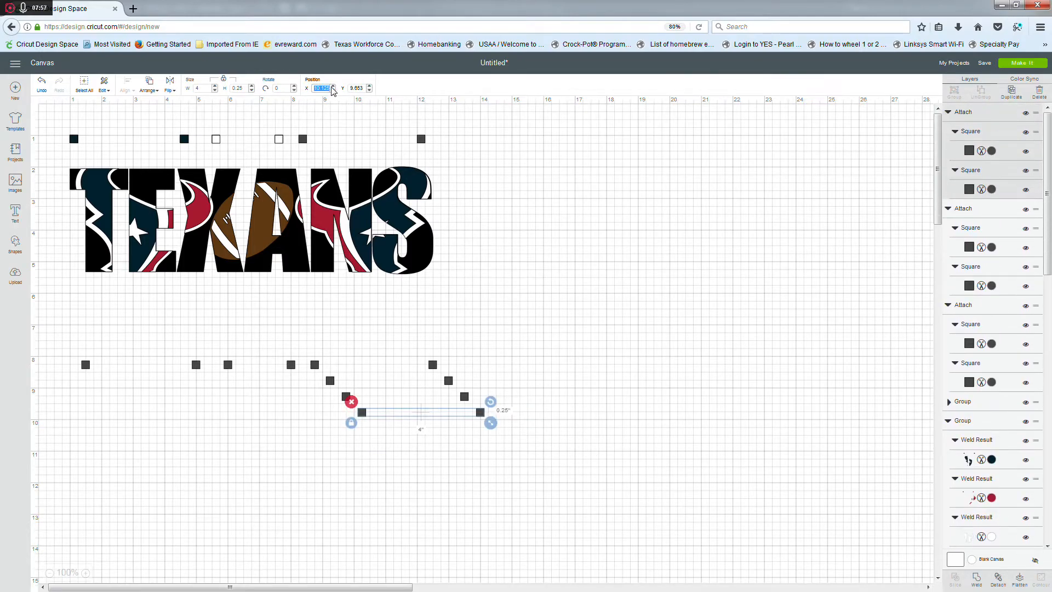
key(Tab)
text(1)
key(Return)
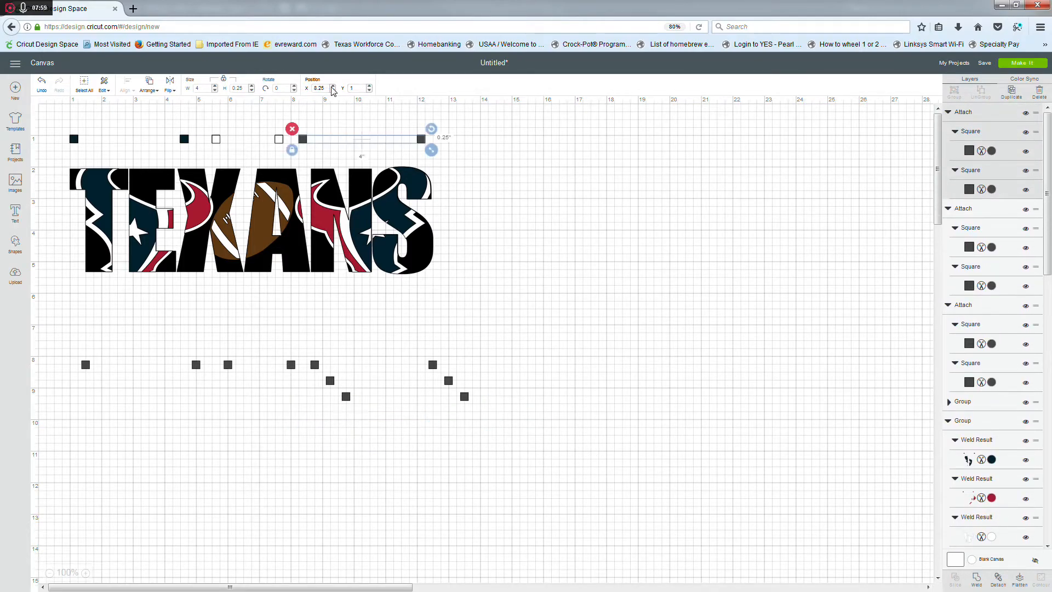
scroll(1002, 383, down, 3)
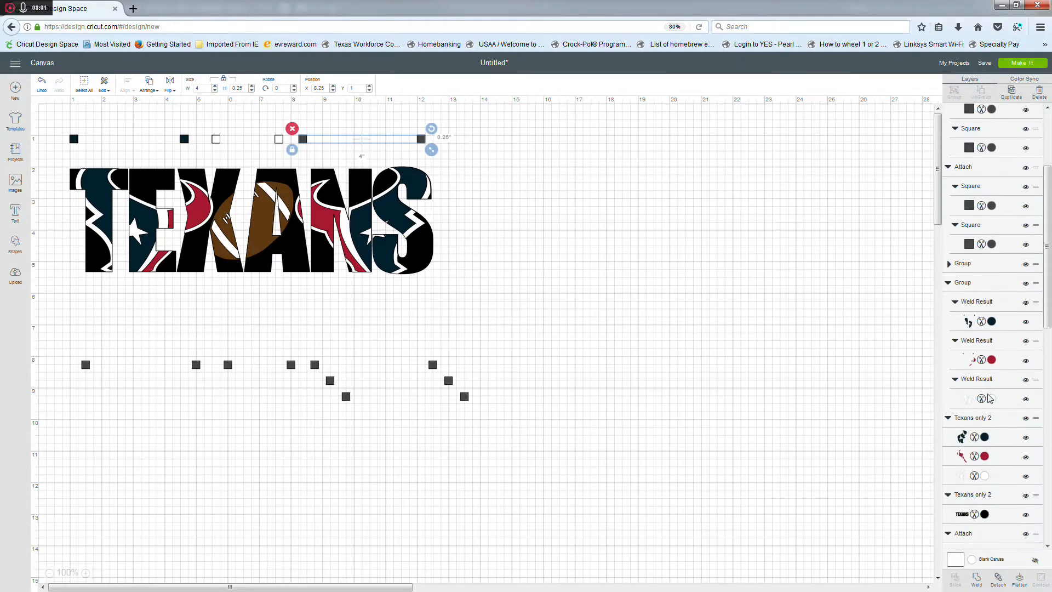
shift+click(1003, 383)
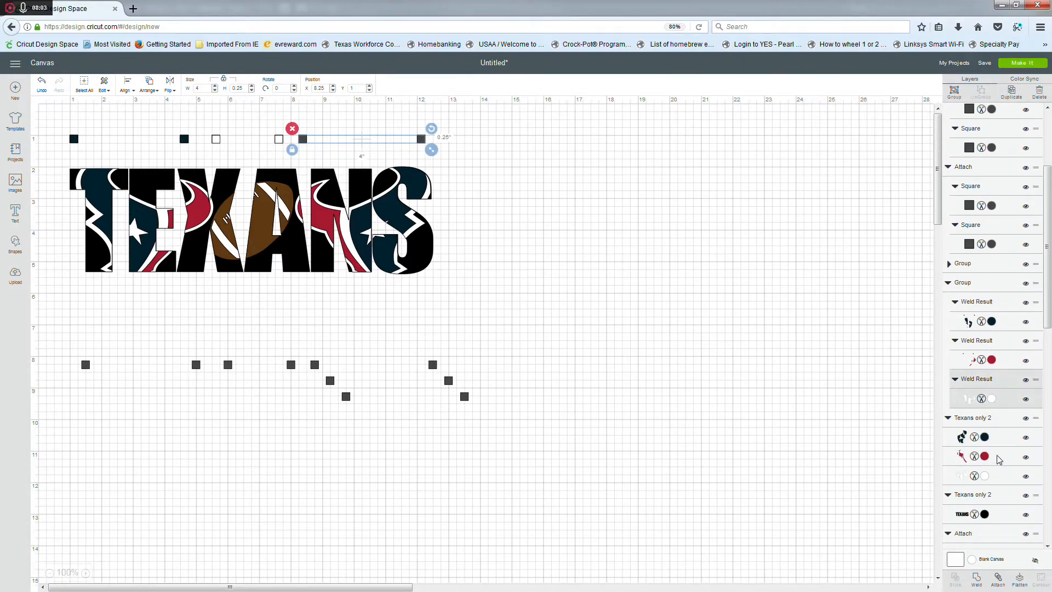
click(976, 580)
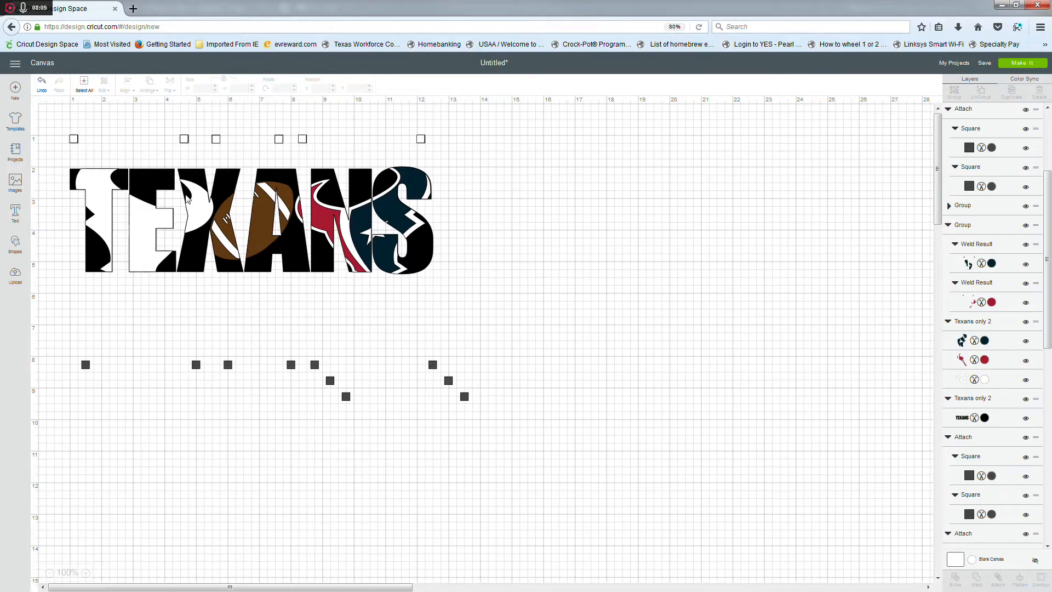
click(42, 83)
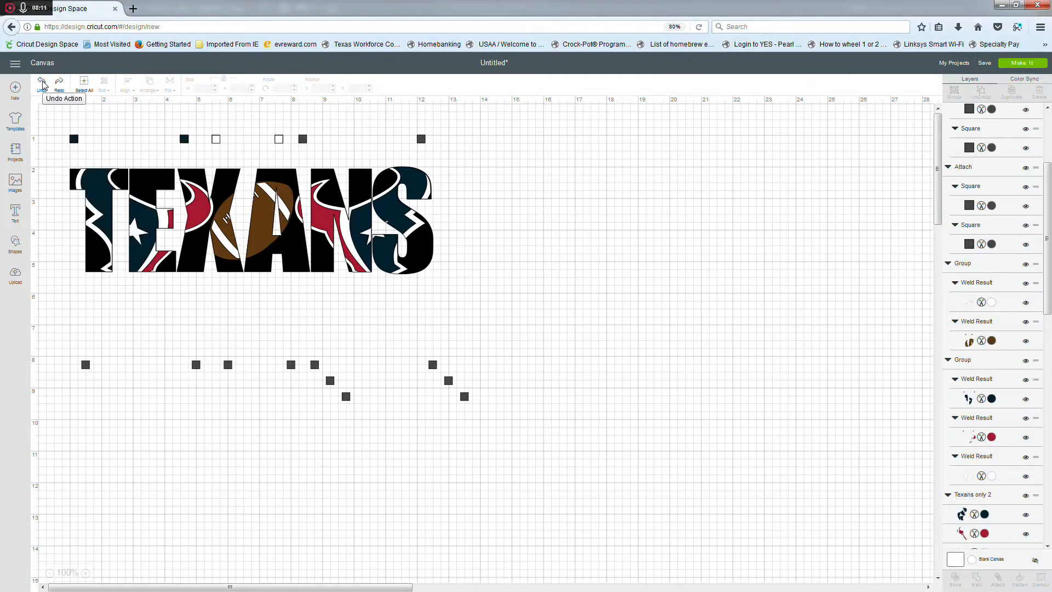
Collapse the two groups holding the welded TE section and football layers, and clear the selection.
scroll(972, 283, down, 5)
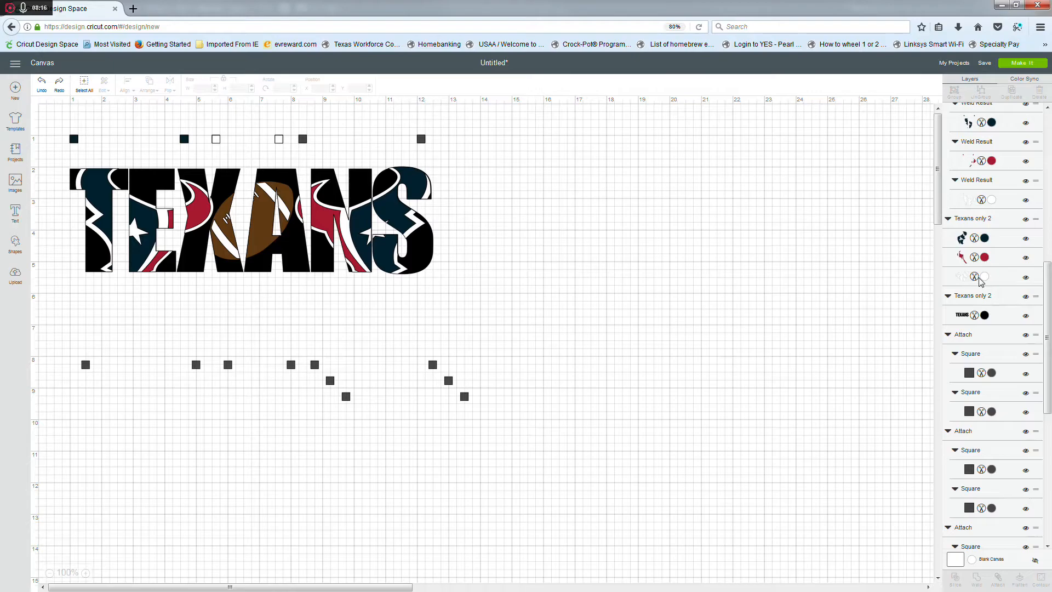
scroll(980, 281, up, 3)
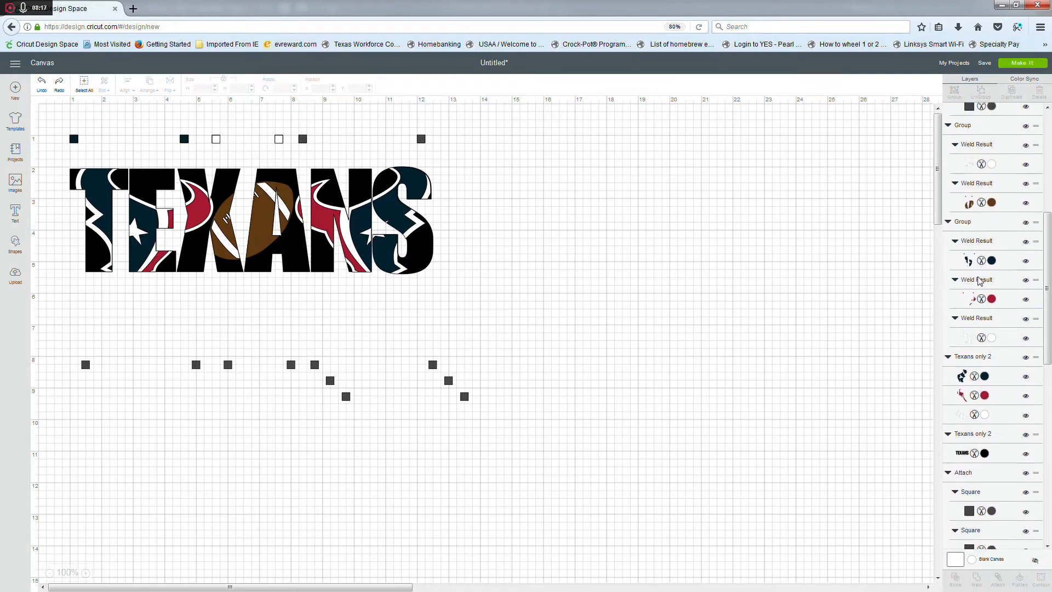
click(949, 224)
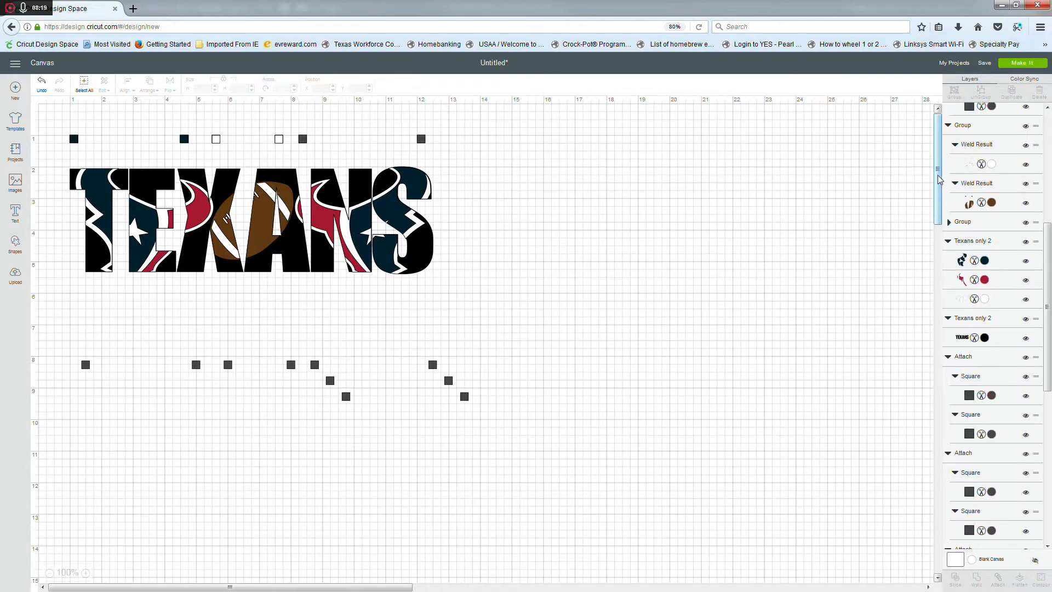
click(953, 128)
click(950, 126)
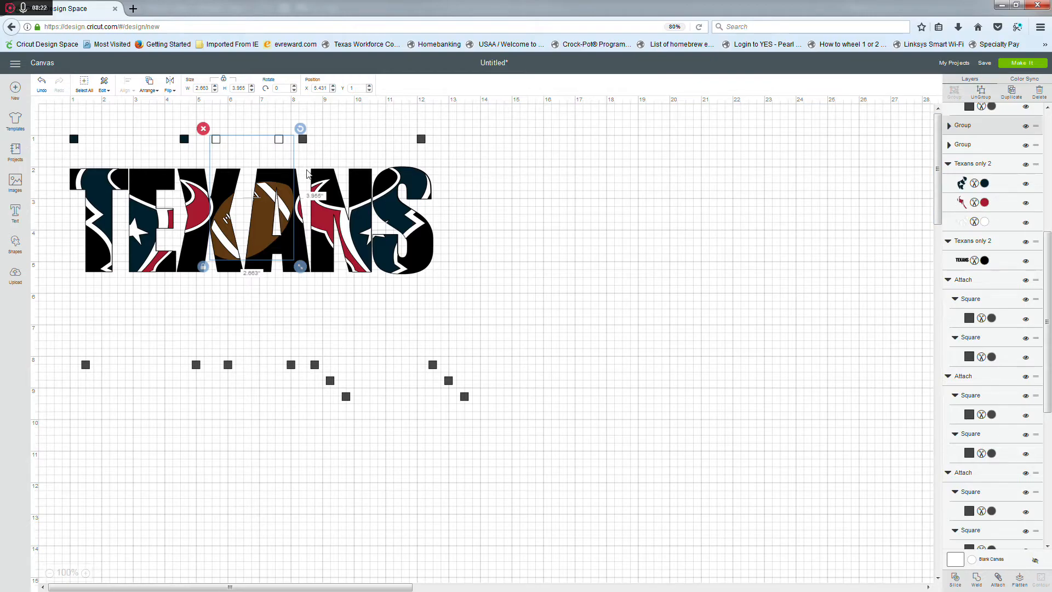
click(579, 350)
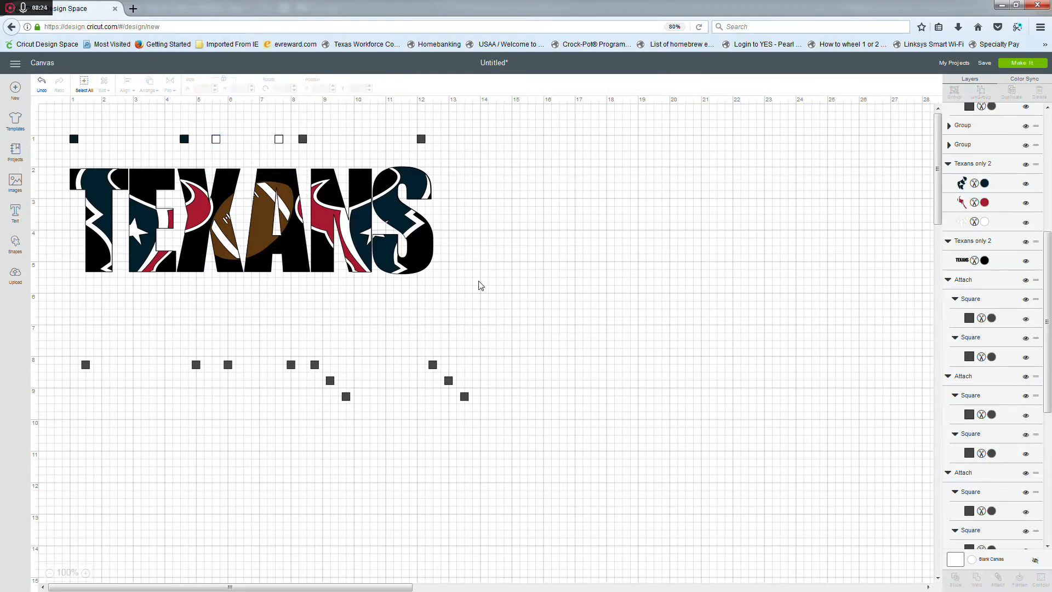
Weld the 4-inch-wide registration pair above the NS section to the white NS layer.
click(303, 140)
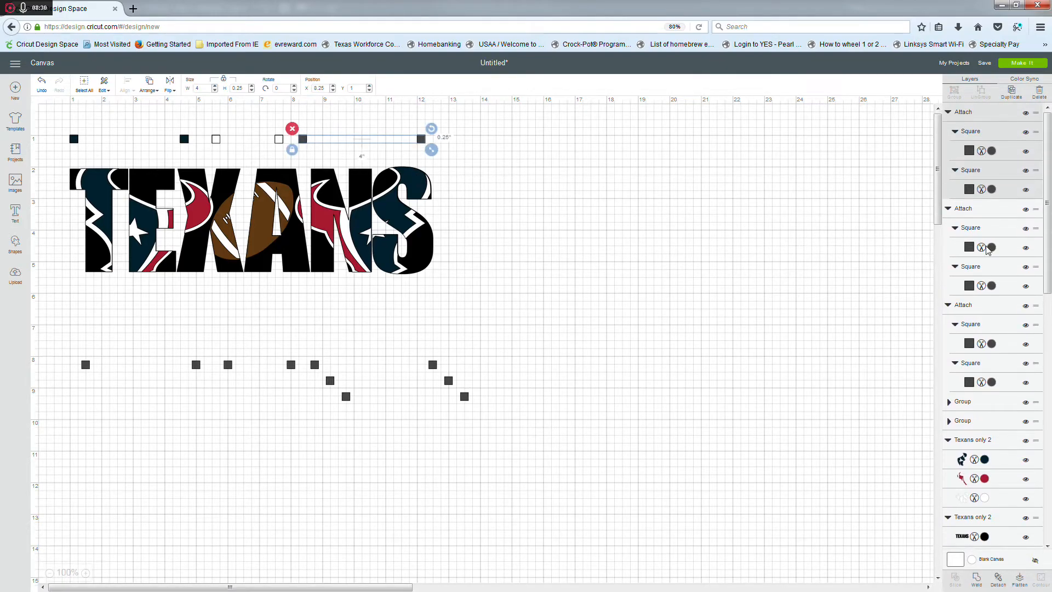
scroll(1007, 279, down, 5)
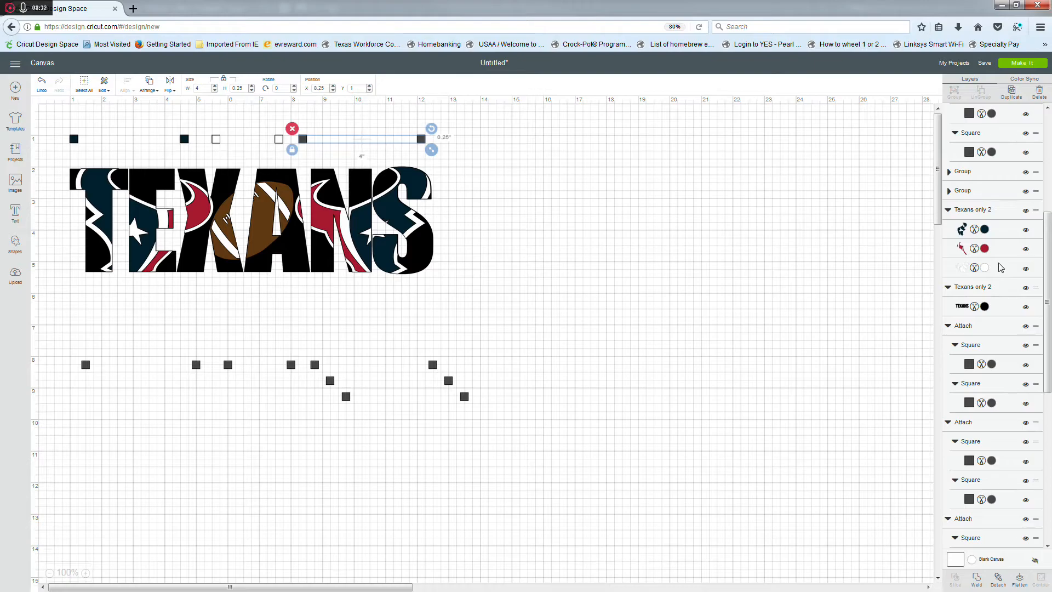
click(1001, 268)
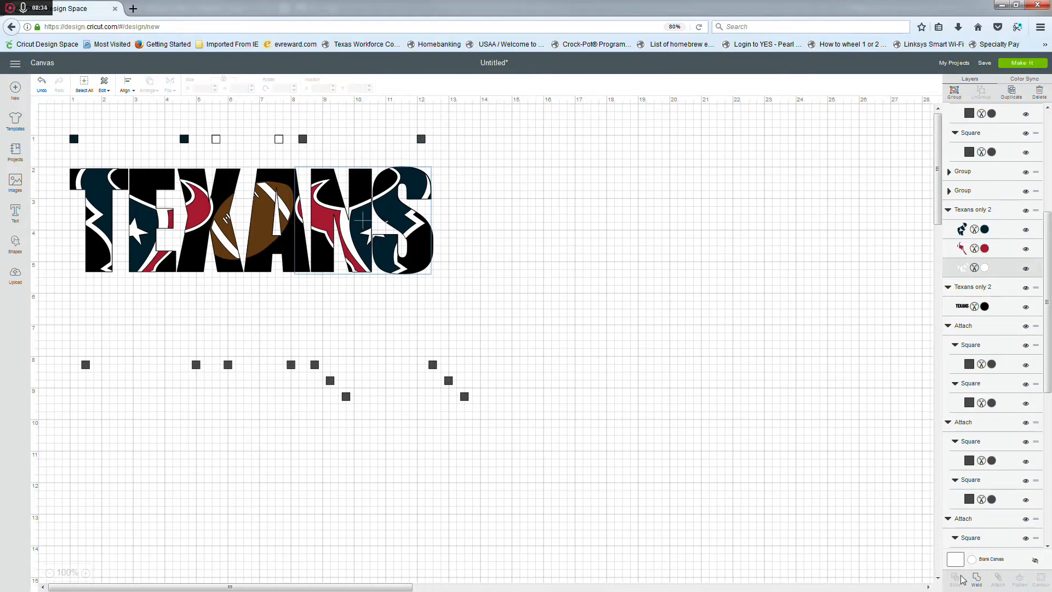
click(977, 578)
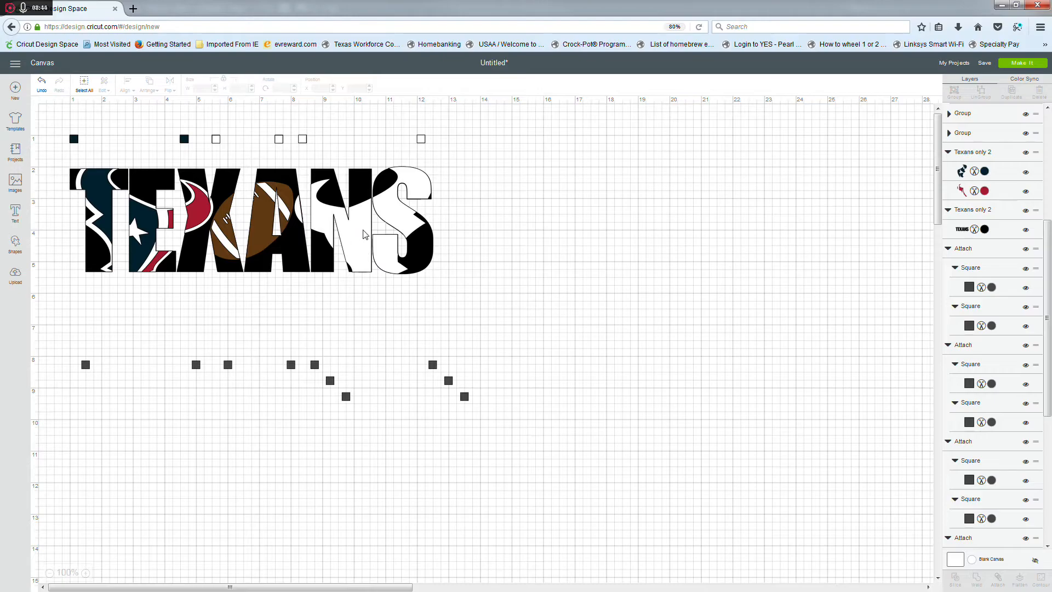
Move the lowest duplicate registration pair to X 8.25 and Y 1, and weld it to the red NS layer.
drag(320, 397, 522, 400)
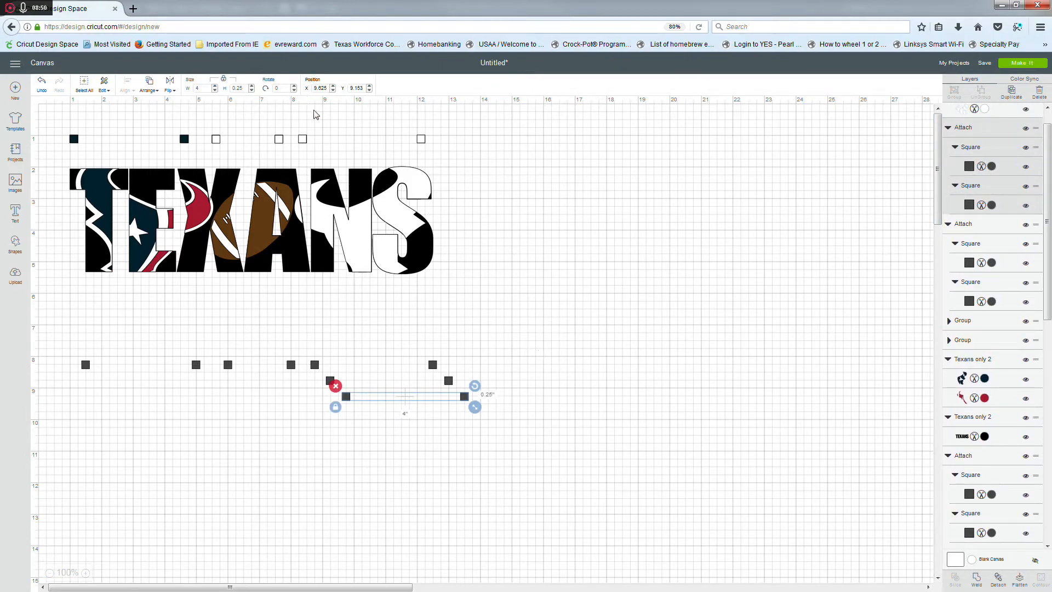
drag(327, 88, 294, 92)
key(Tab)
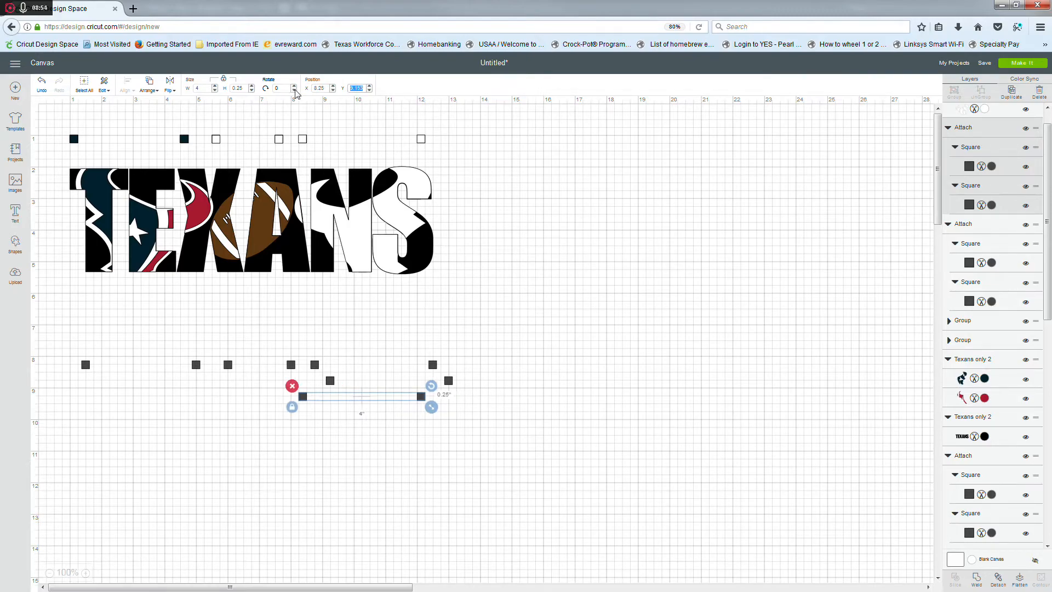
key(Return)
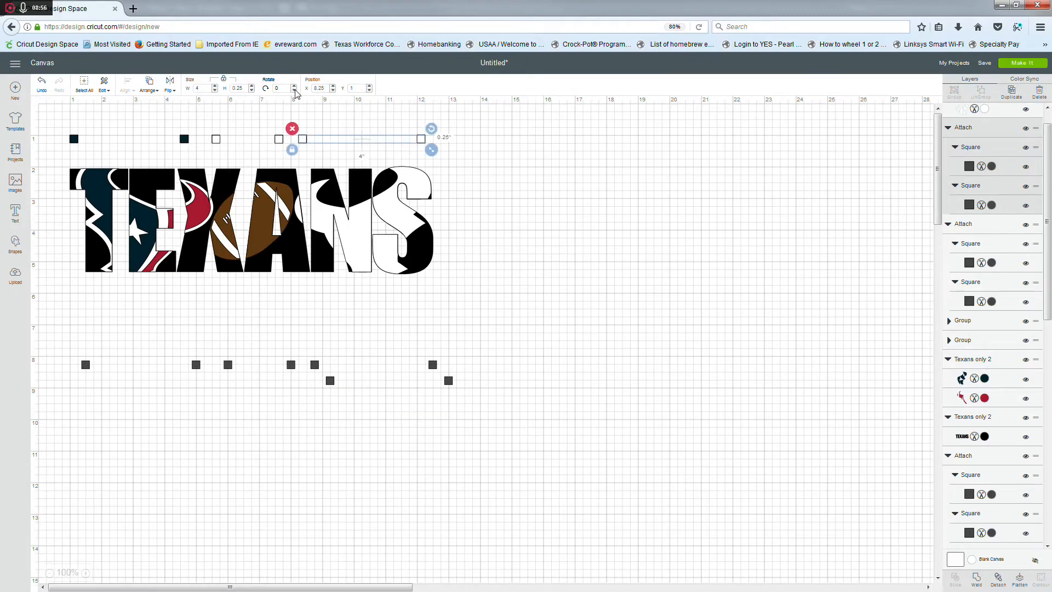
click(1001, 399)
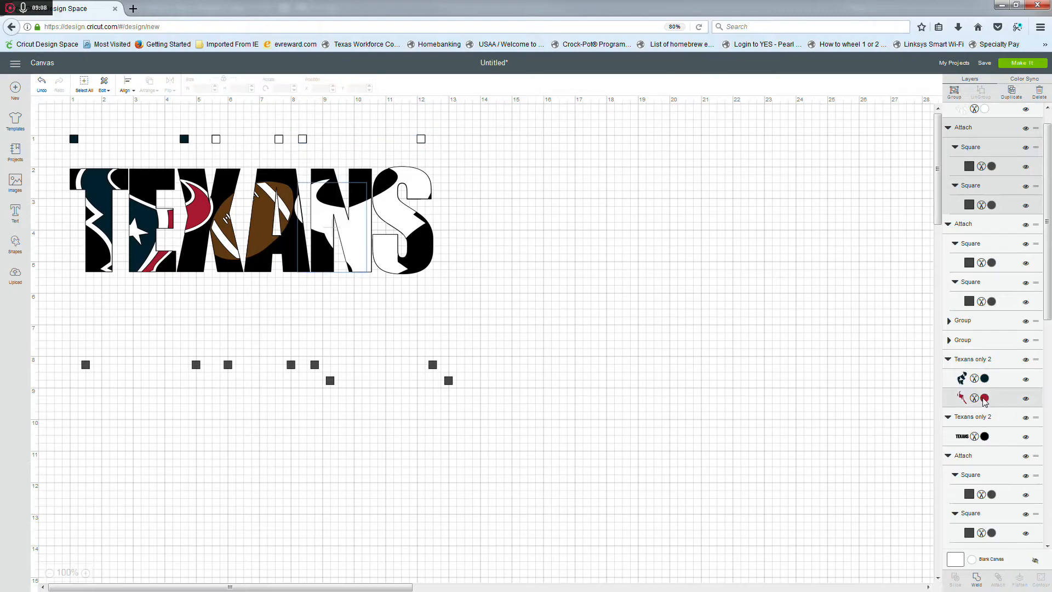
click(977, 579)
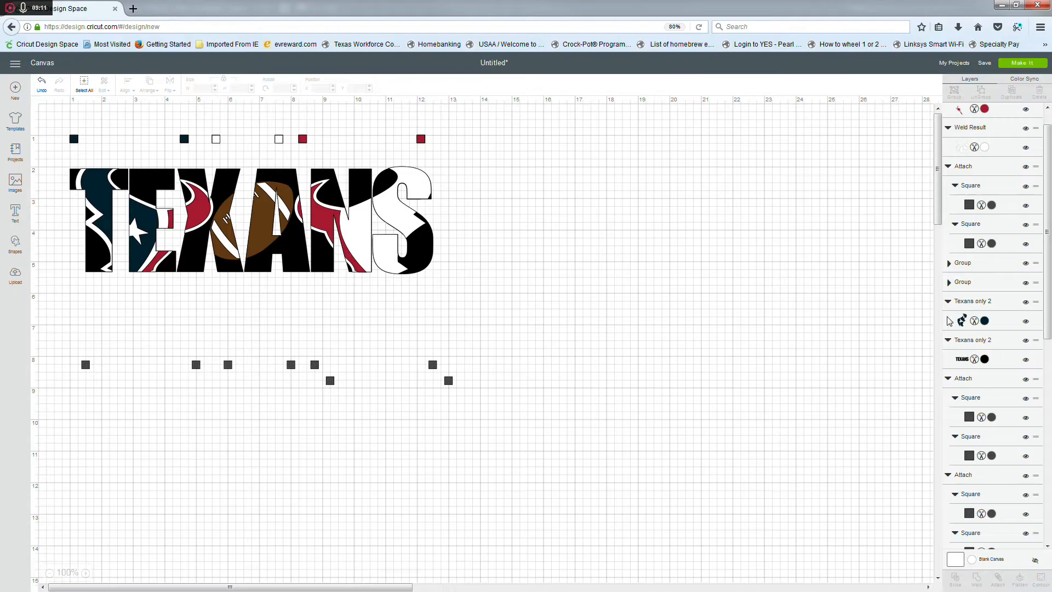
Move the remaining NS duplicate pair to X 8.25 and Y 1, and weld it to the navy NS layer.
drag(316, 412, 476, 389)
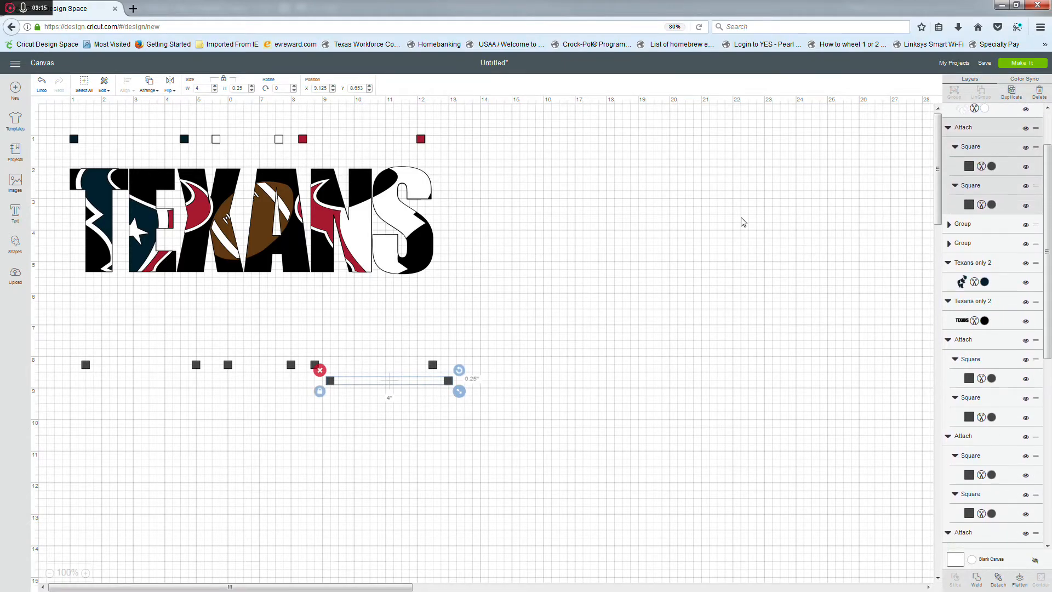
click(281, 90)
key(Tab)
text(8.25)
key(Tab)
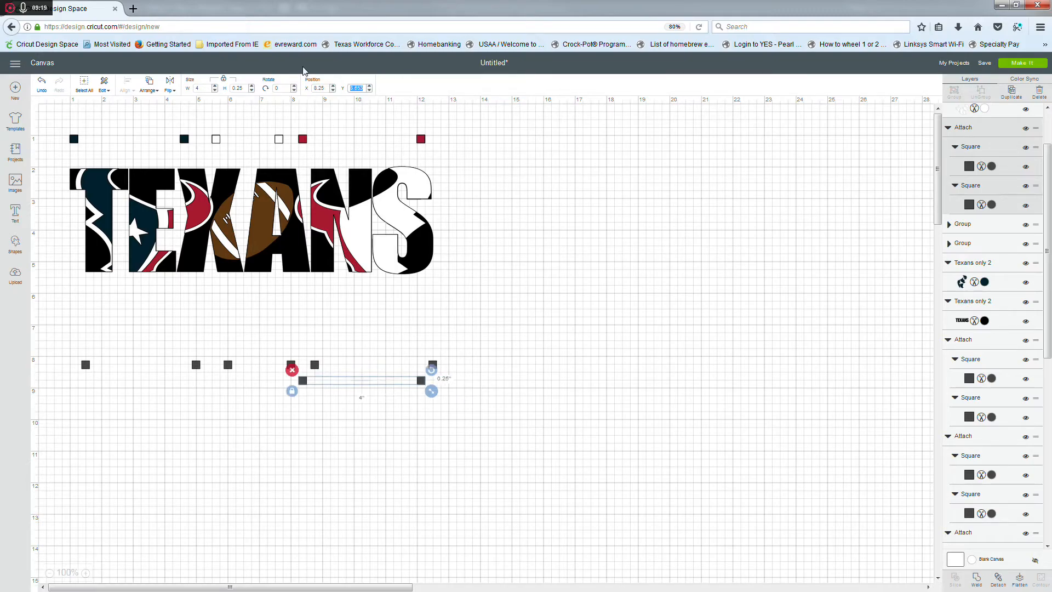
text(1)
key(Tab)
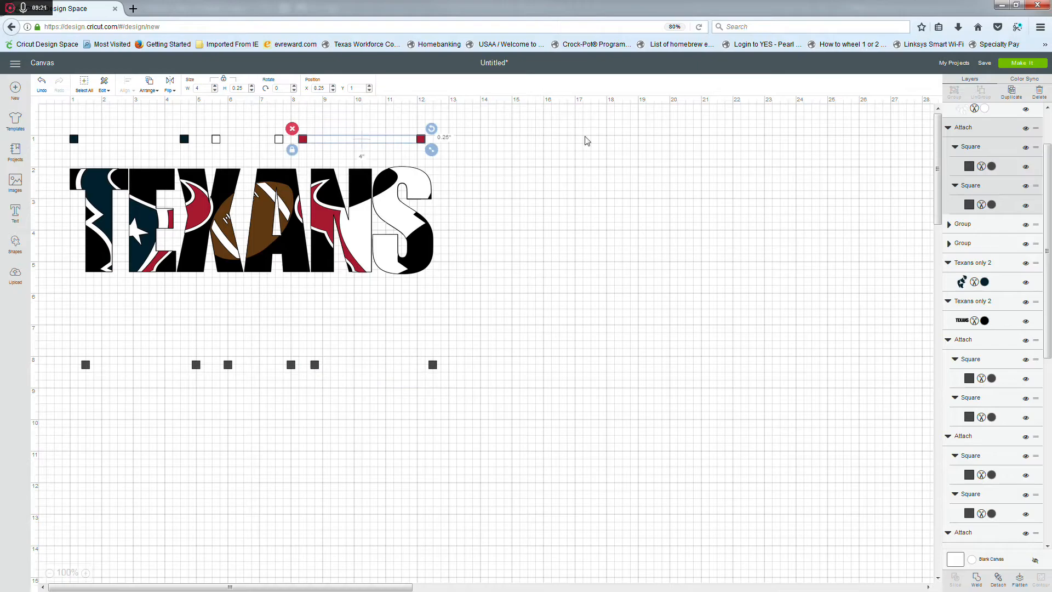
scroll(971, 230, down, 3)
scroll(979, 252, up, 2)
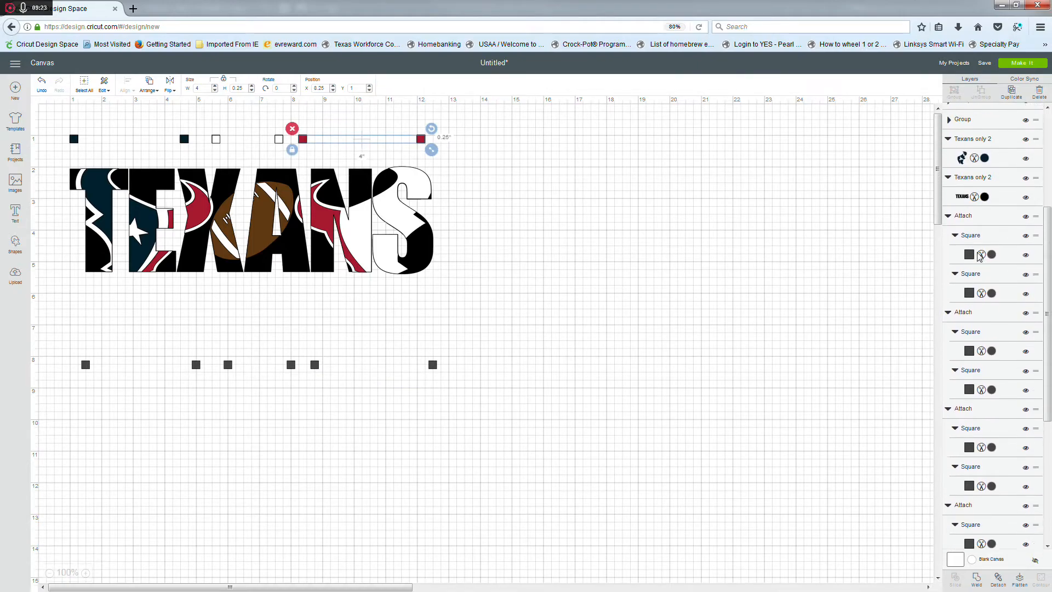
shift+click(1003, 190)
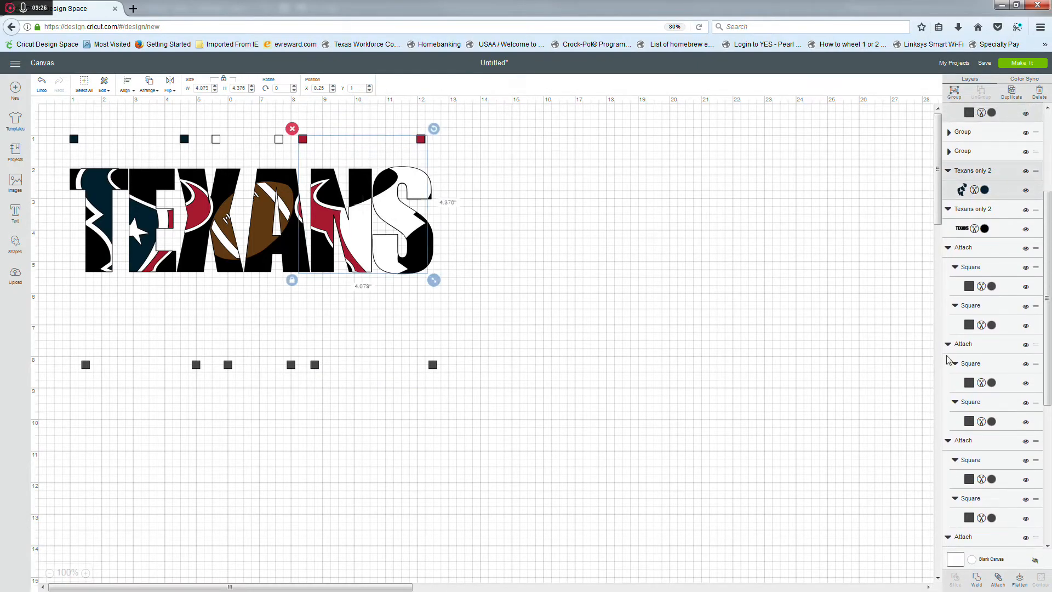
click(976, 578)
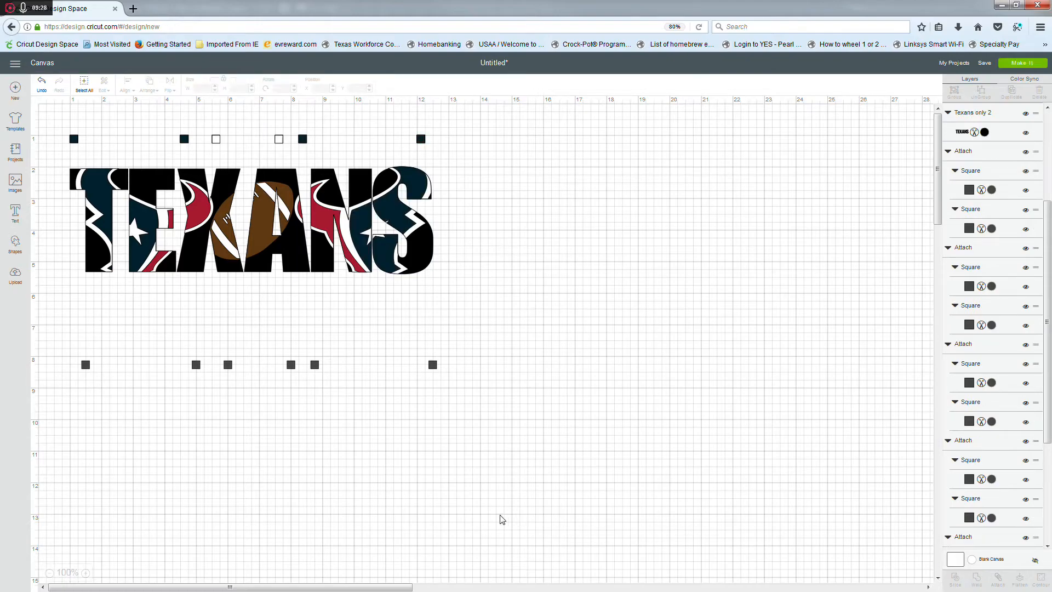
Group the navy, red and white welded NS layers and collapse the group.
scroll(990, 251, up, 5)
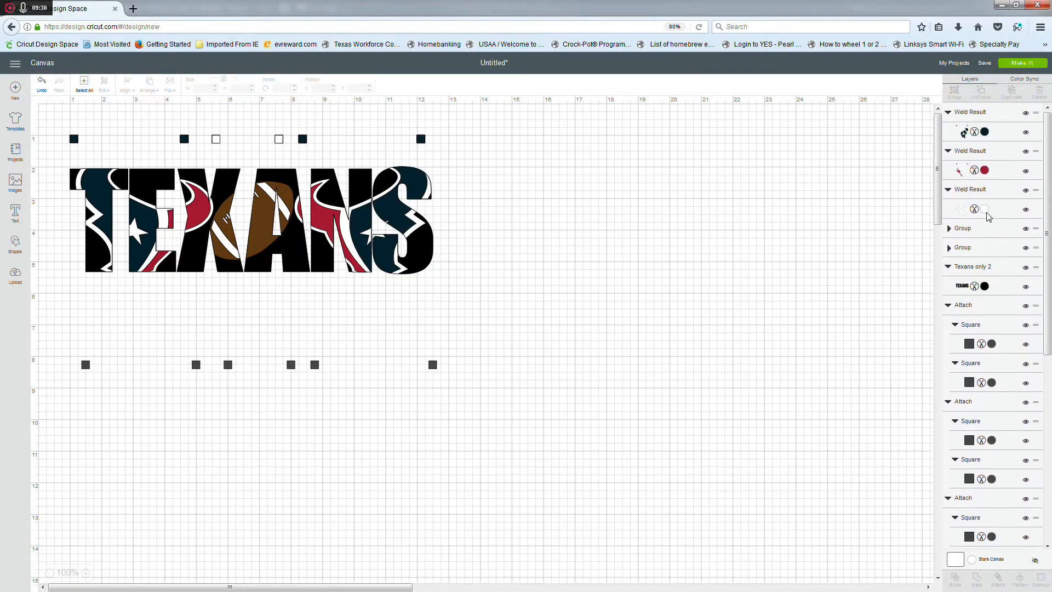
click(988, 120)
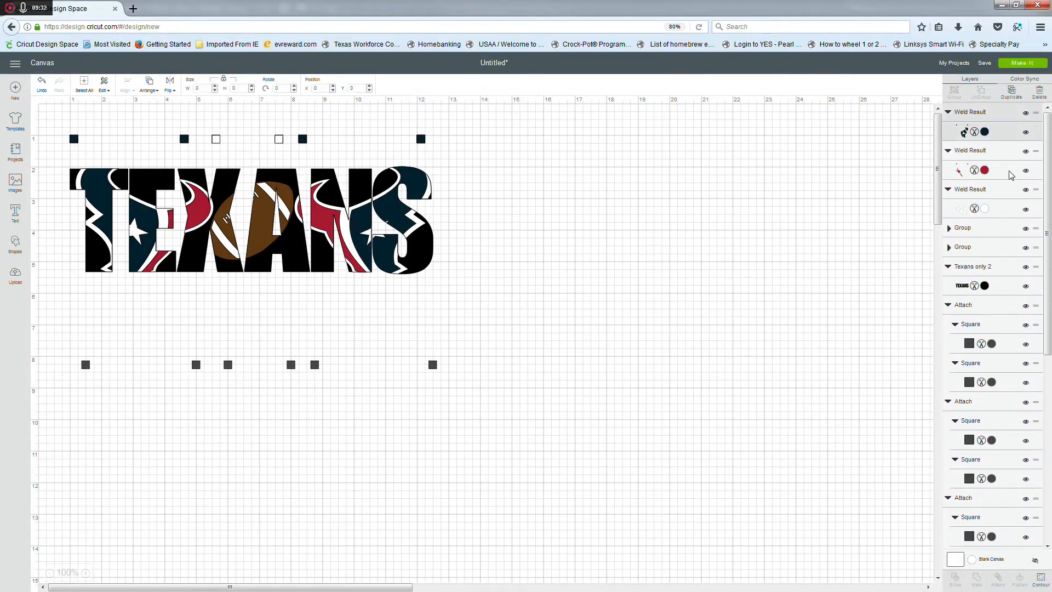
shift+click(991, 146)
shift+click(984, 188)
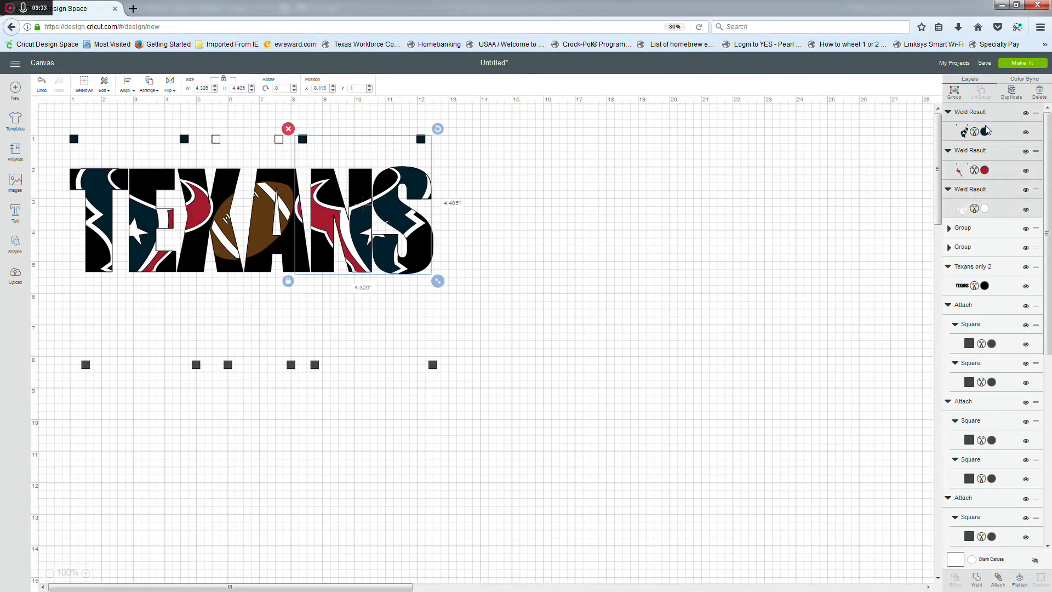
click(955, 92)
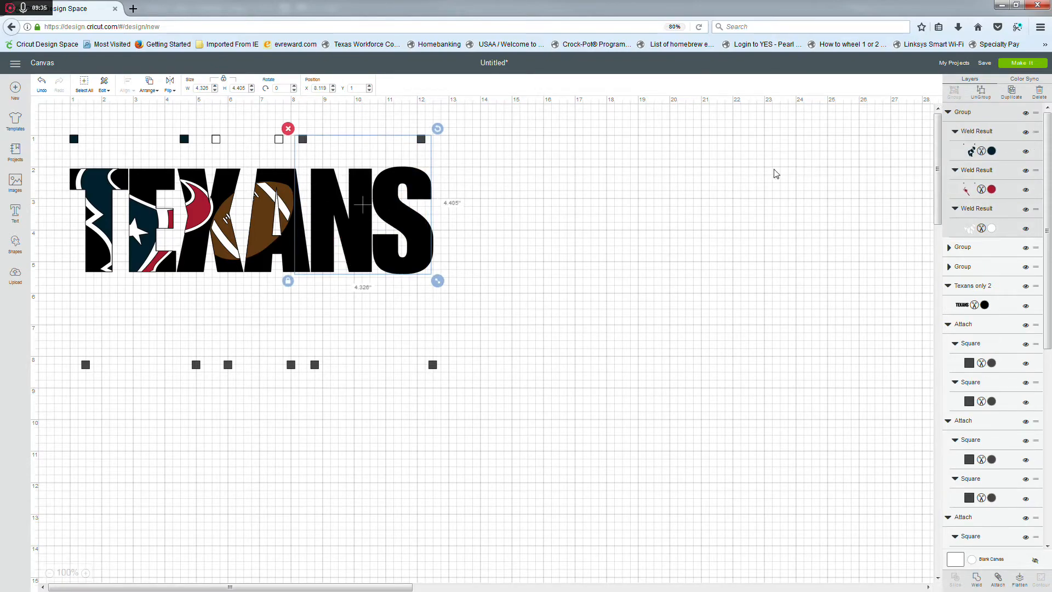
click(949, 113)
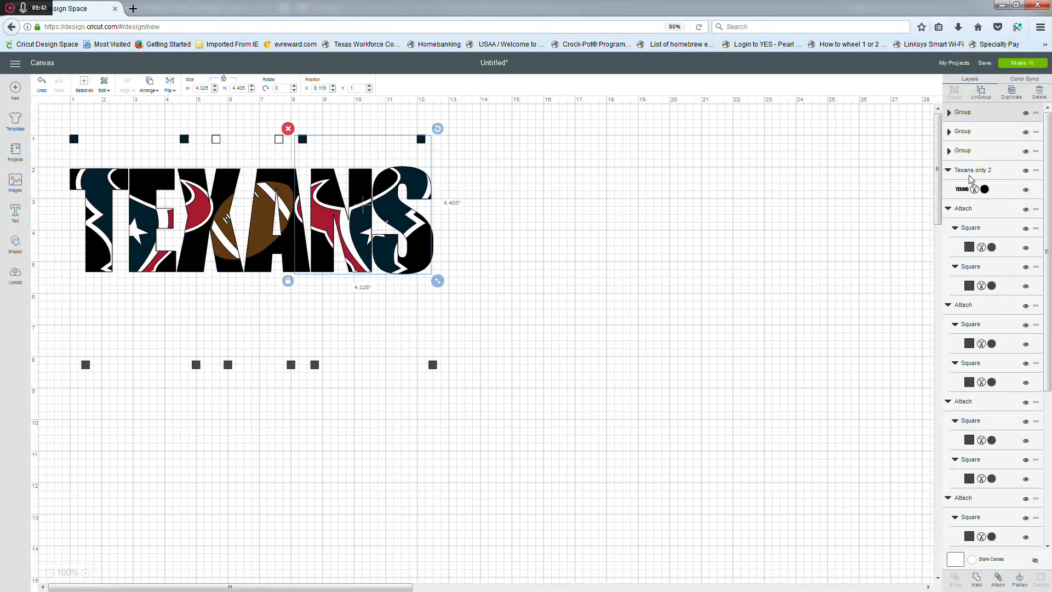
click(964, 189)
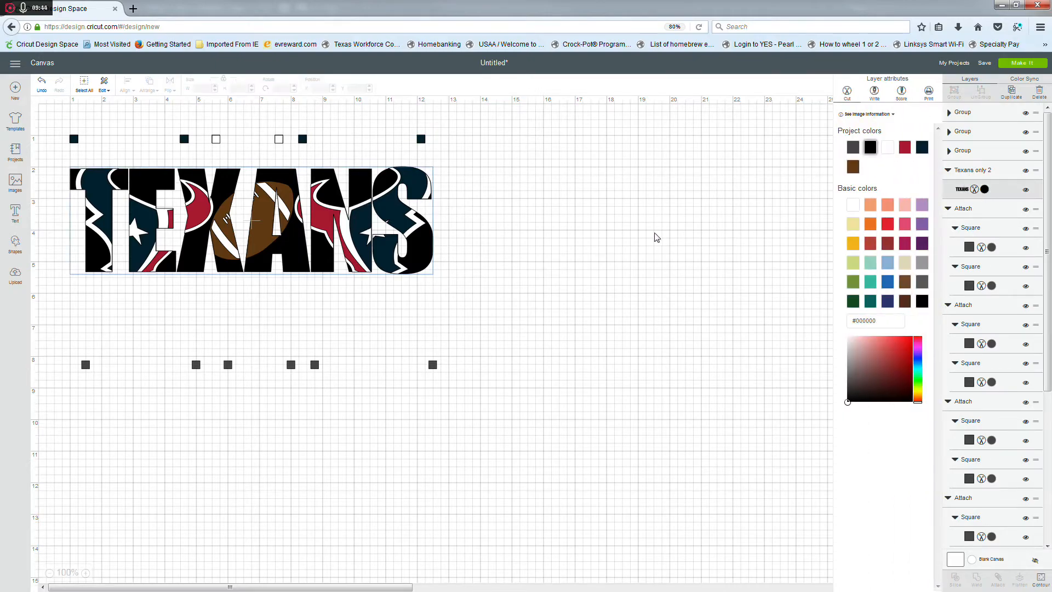
click(566, 425)
drag(565, 421, 290, 472)
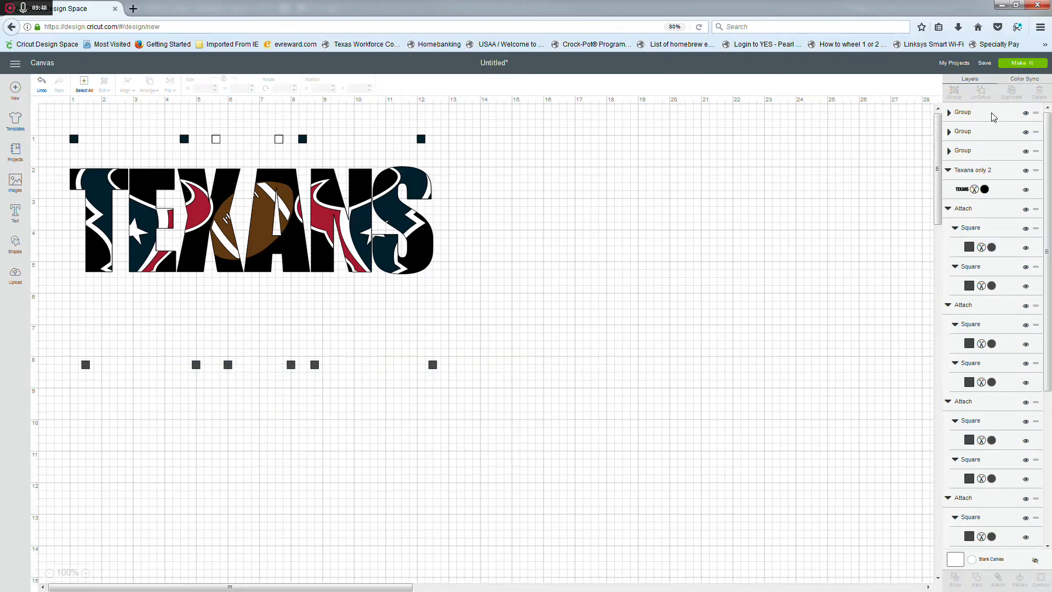
Hide the three colour groups, and weld the black TEXANS lettering with the three registration pairs above it.
click(1026, 112)
click(1026, 132)
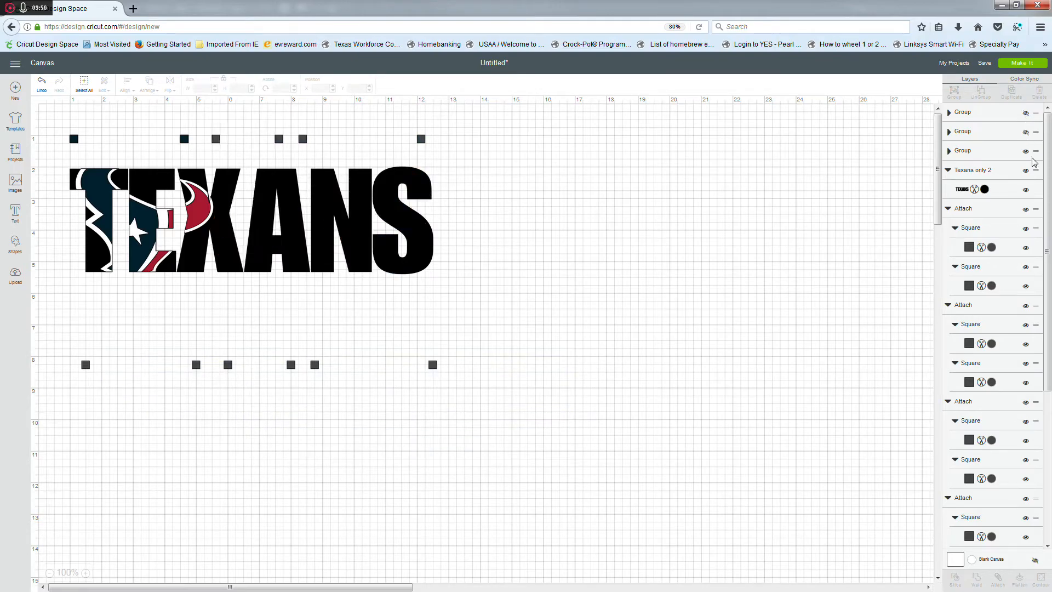
click(1026, 152)
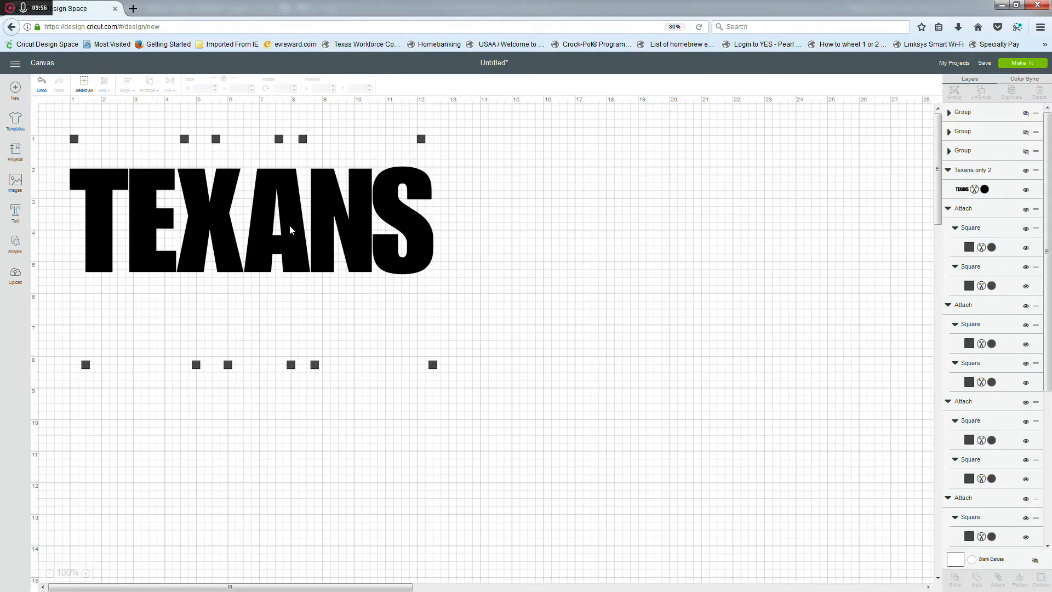
drag(62, 117, 454, 288)
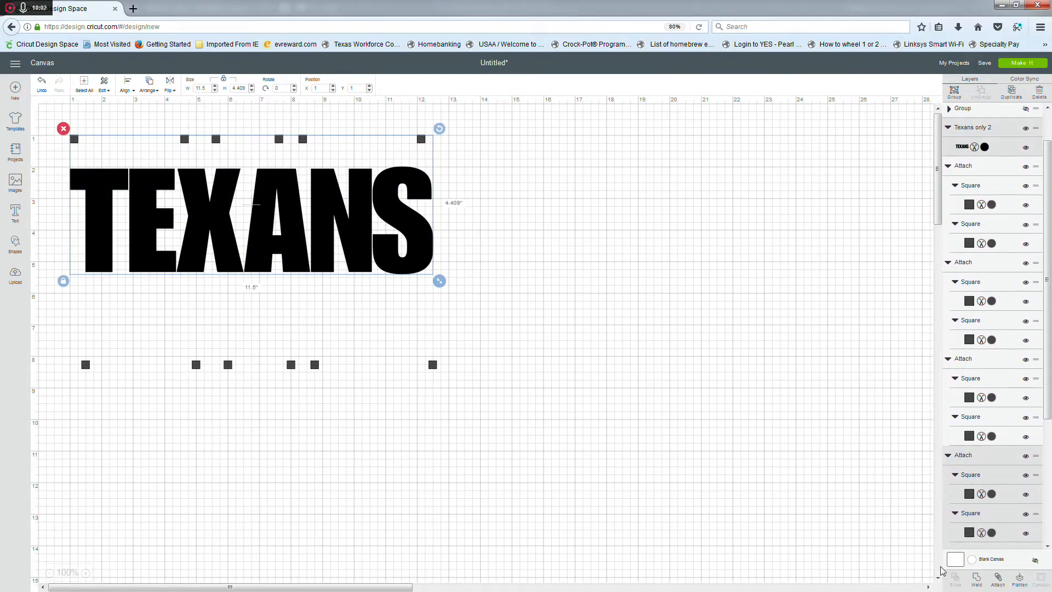
click(977, 581)
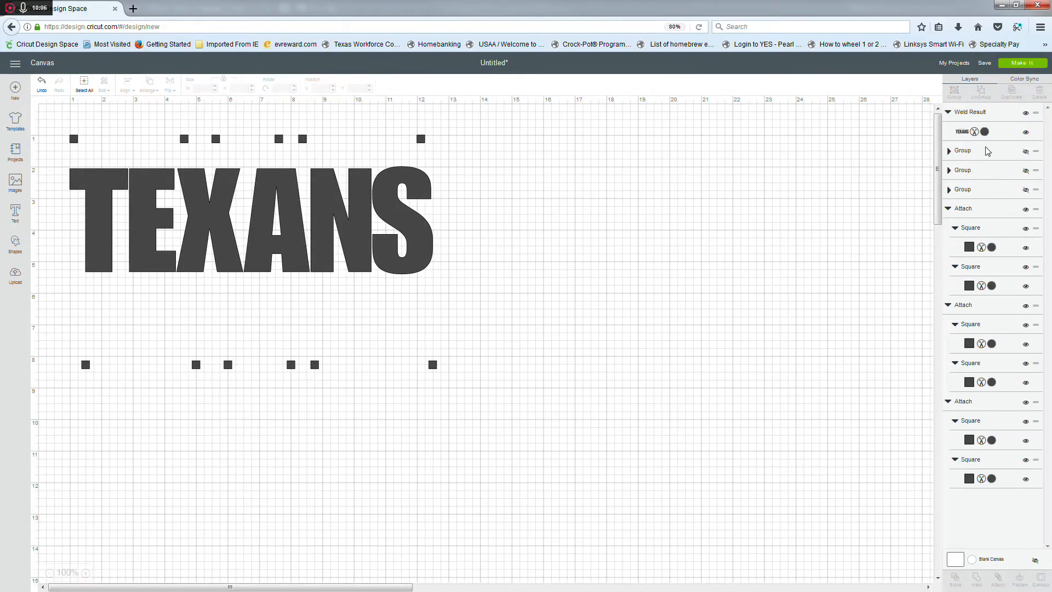
Recolour the welded TEXANS base to black #000000 and delete the spare registration squares below the lettering.
click(984, 132)
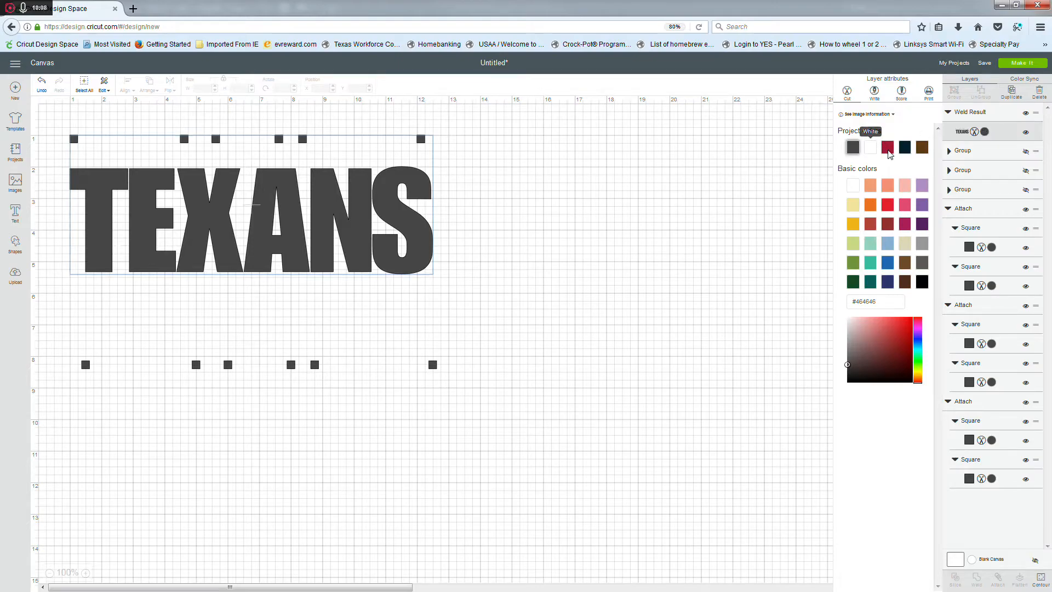
click(922, 285)
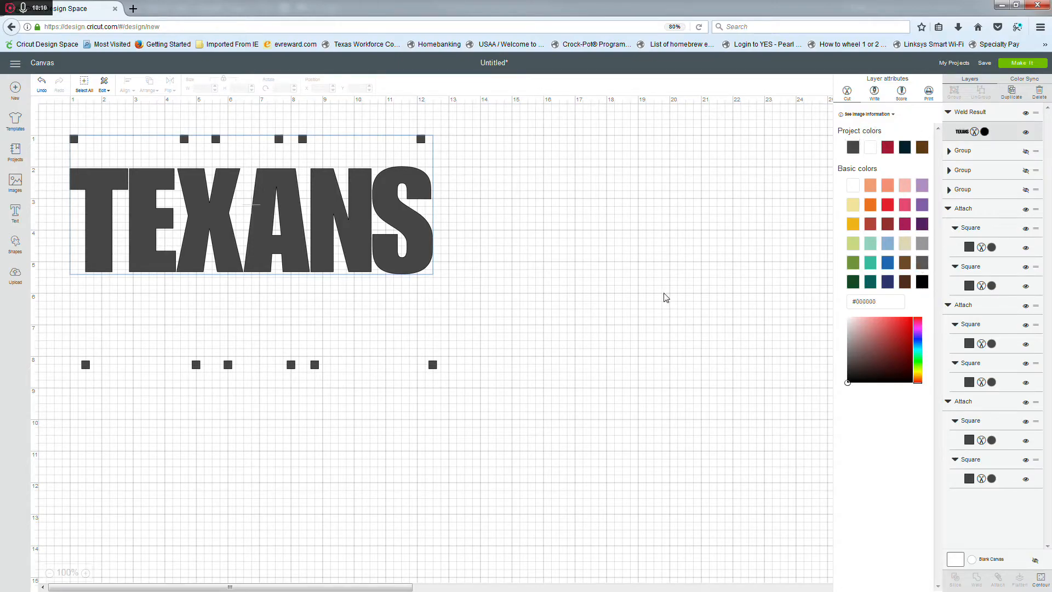
click(600, 293)
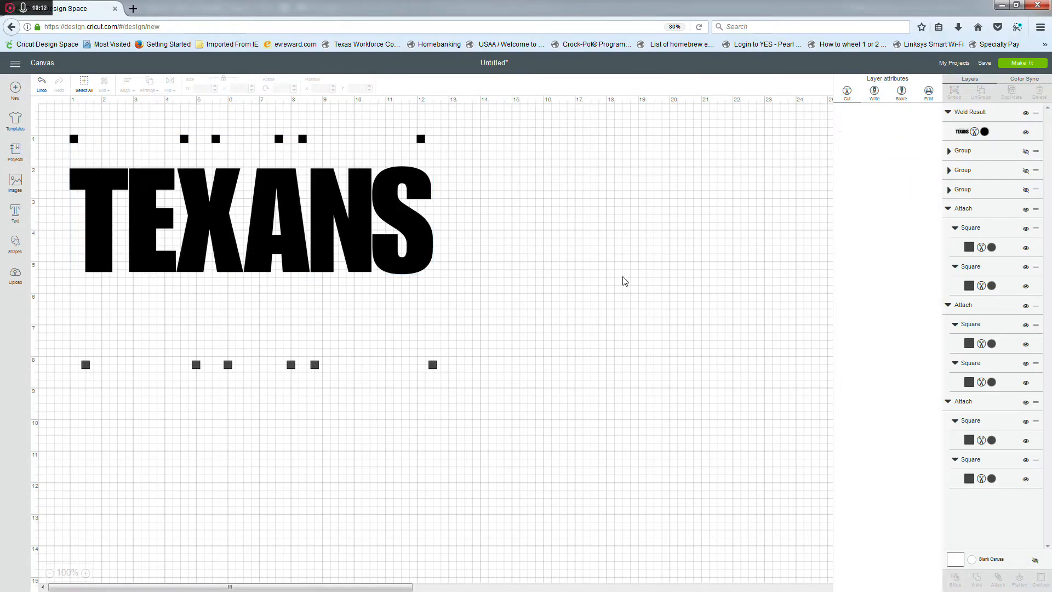
drag(49, 338, 510, 457)
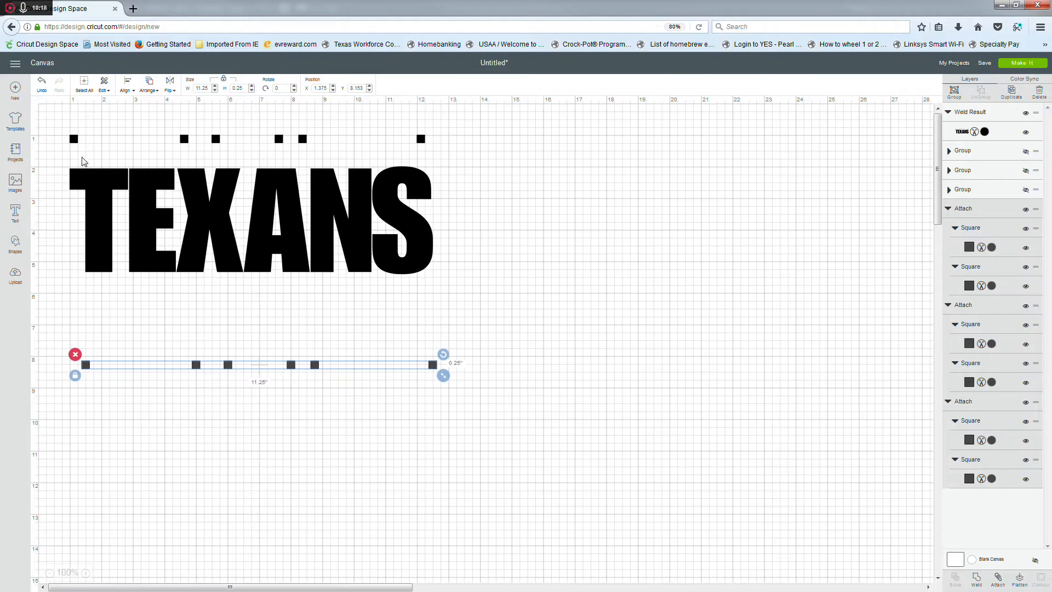
key(Delete)
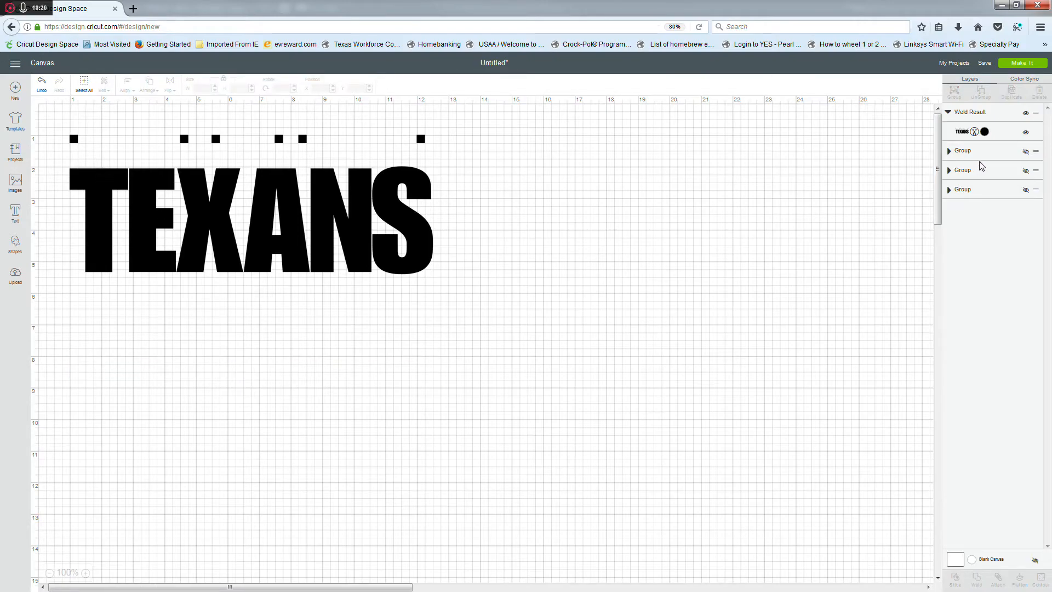
Show the three hidden colour groups and send the black TEXANS base to the back.
click(1026, 151)
click(1026, 171)
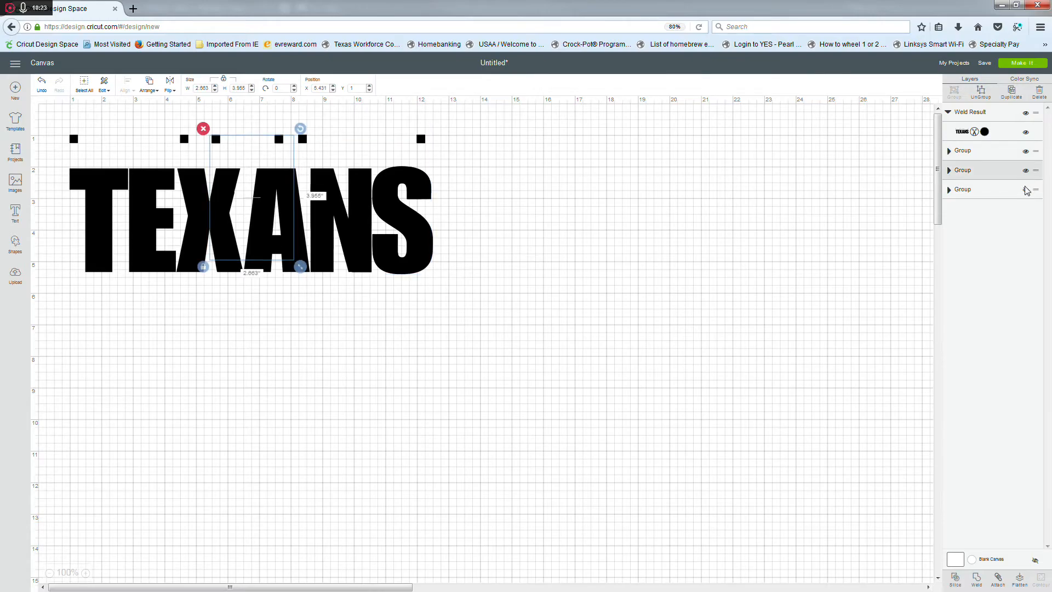
click(1026, 190)
click(407, 343)
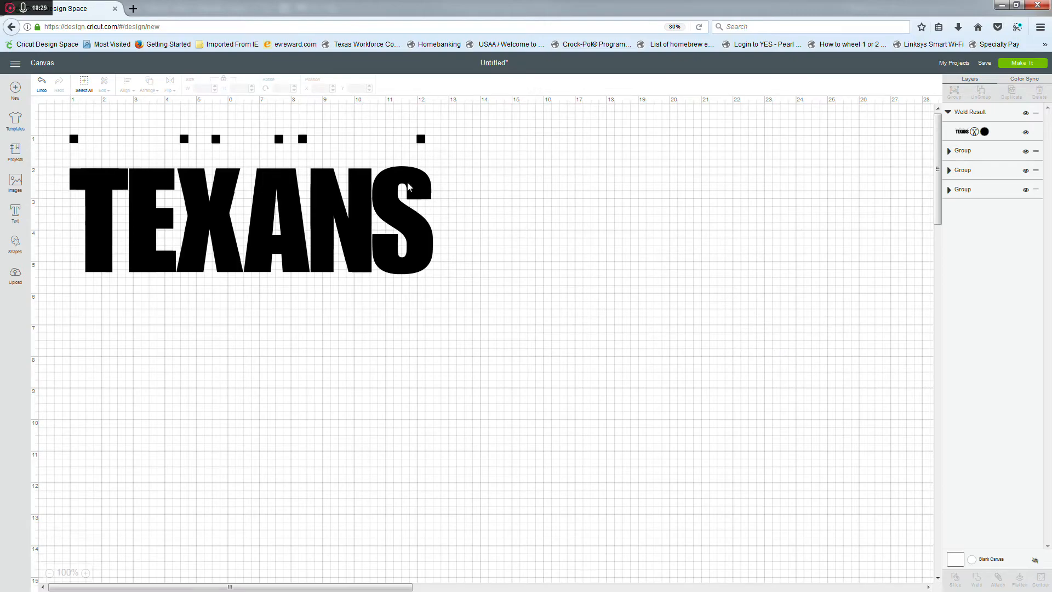
right_click(332, 209)
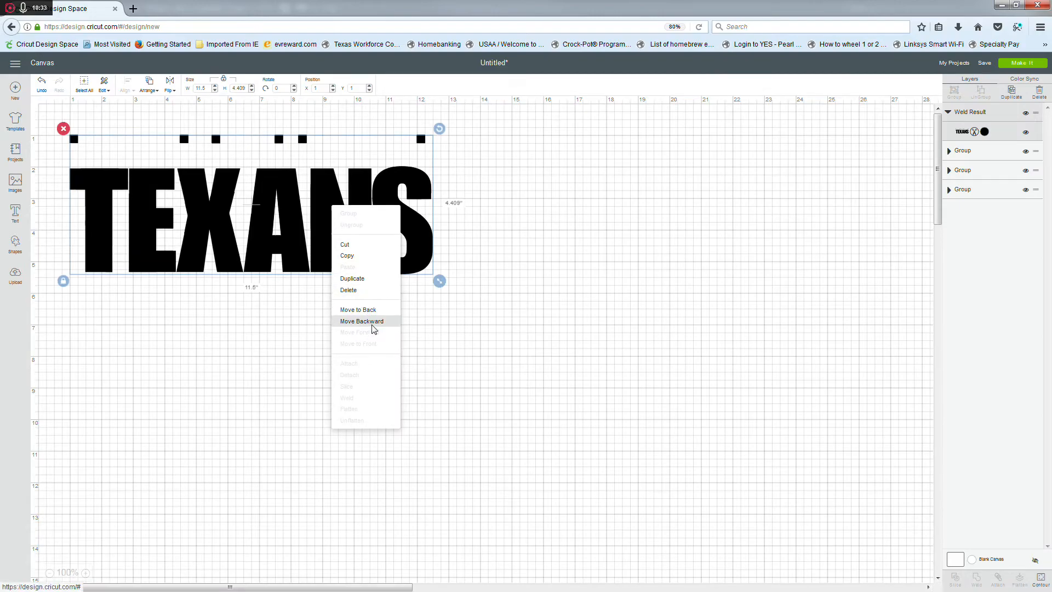
click(358, 311)
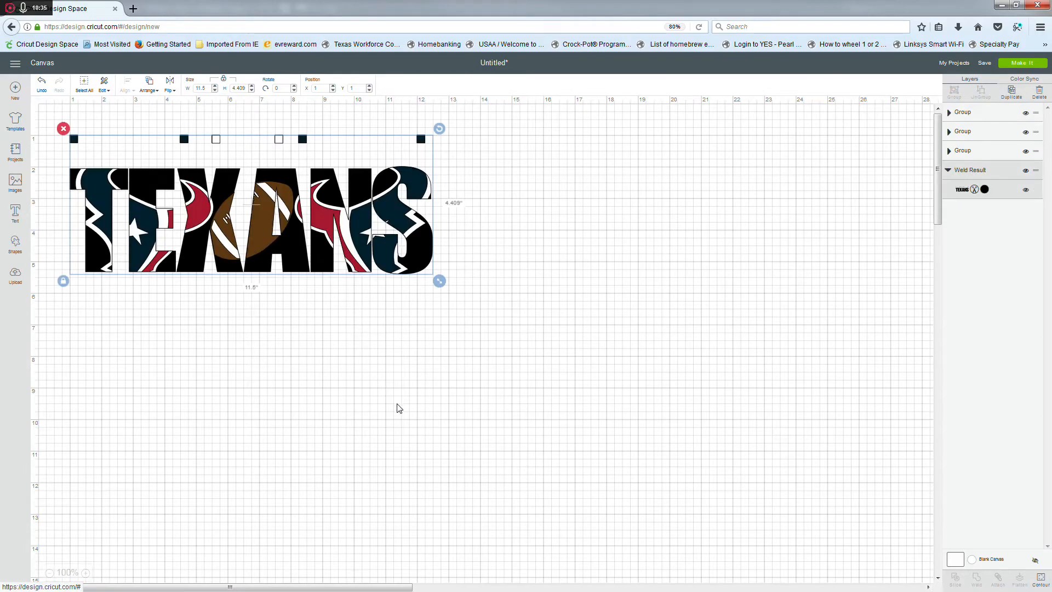
click(396, 405)
scroll(401, 350, up, 3)
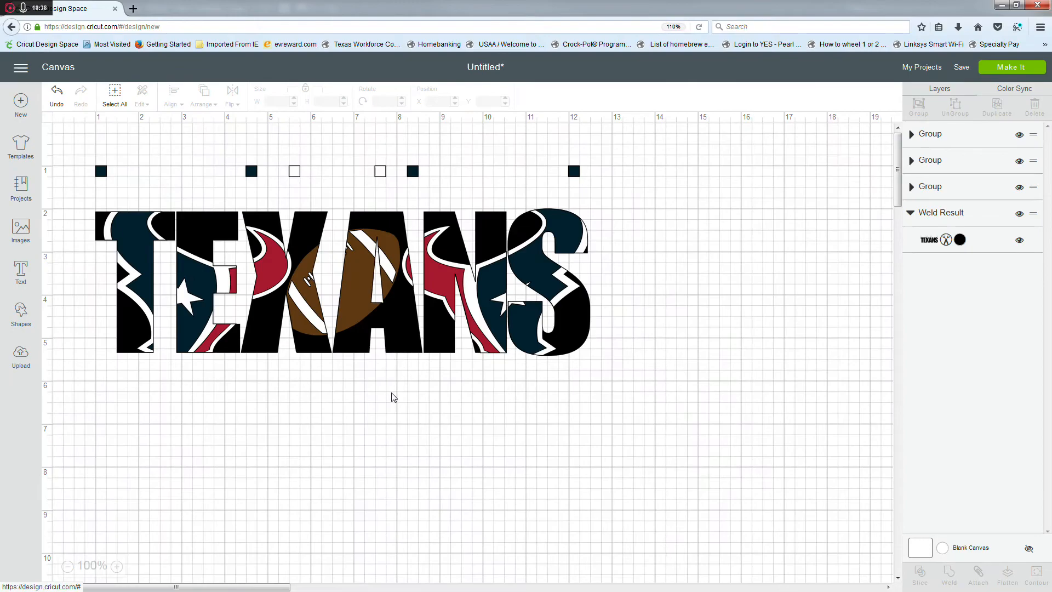
scroll(394, 395, up, 1)
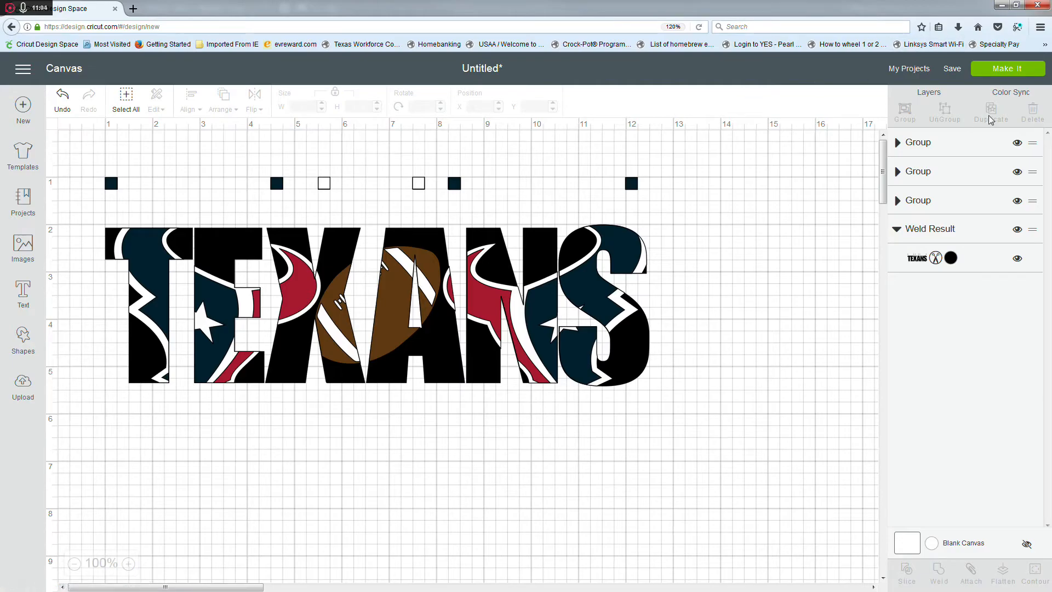
Open the mat preparation view and spread the football, TE and NS white pieces apart on mat 1.
click(1001, 70)
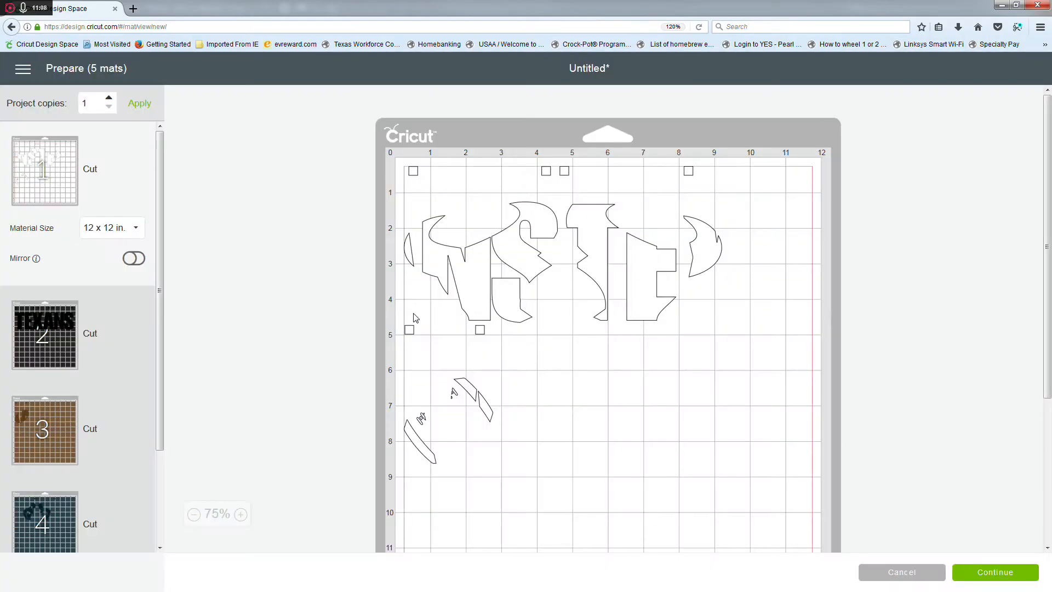
drag(469, 390, 531, 472)
drag(649, 273, 730, 316)
drag(513, 246, 532, 260)
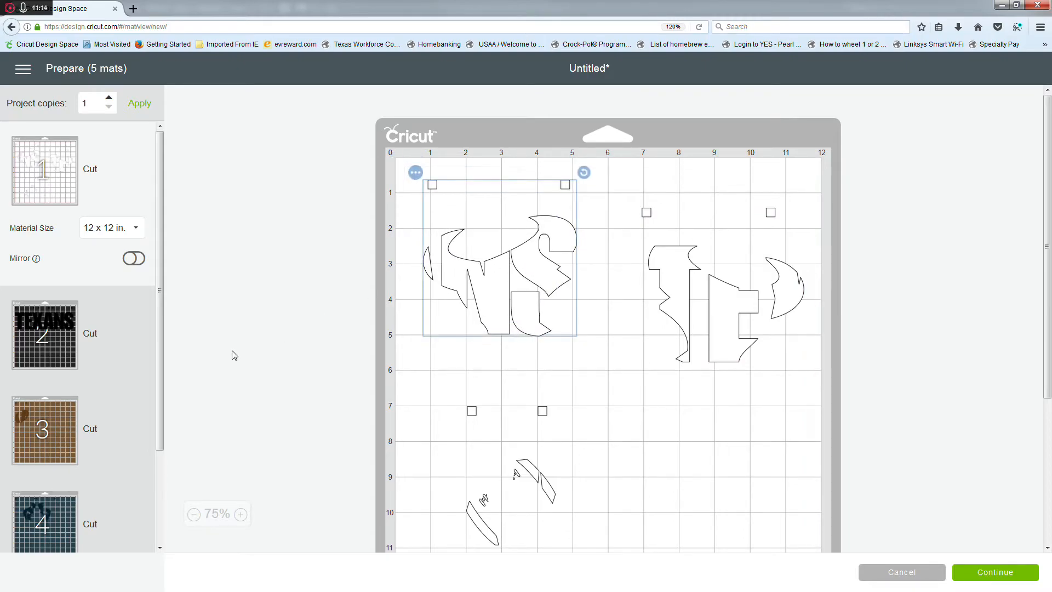
Move the white NS piece to Mat 2 and place it below the TEXANS lettering, clear of the other shapes.
right_click(493, 275)
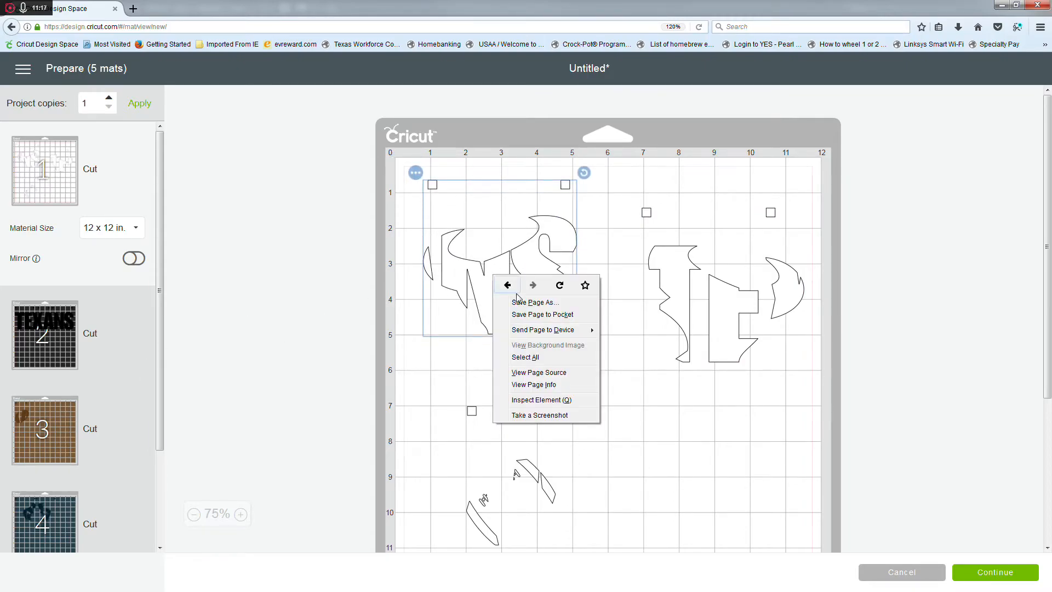
click(416, 175)
click(416, 202)
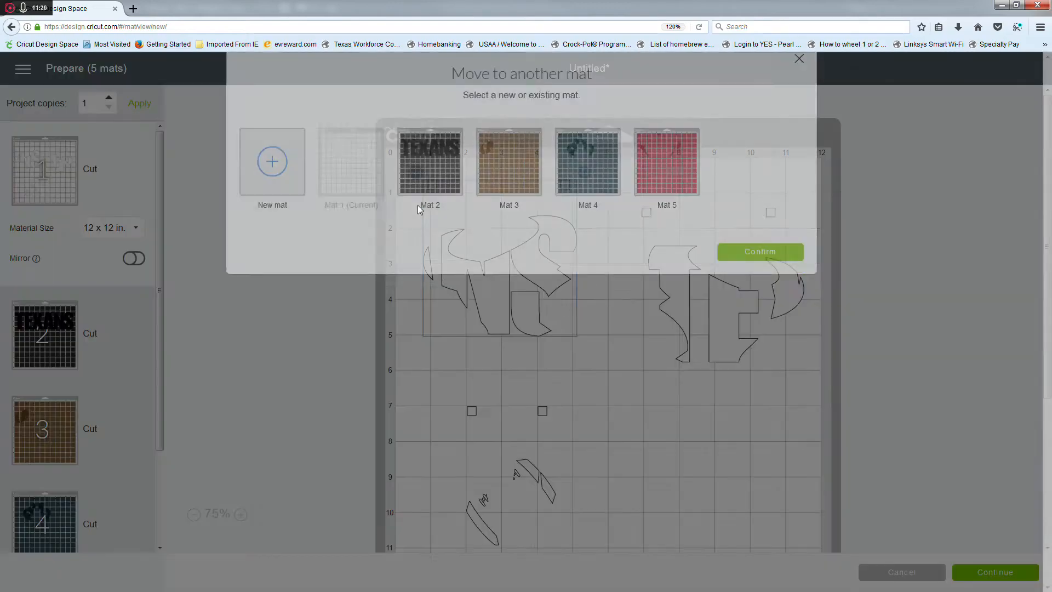
click(422, 203)
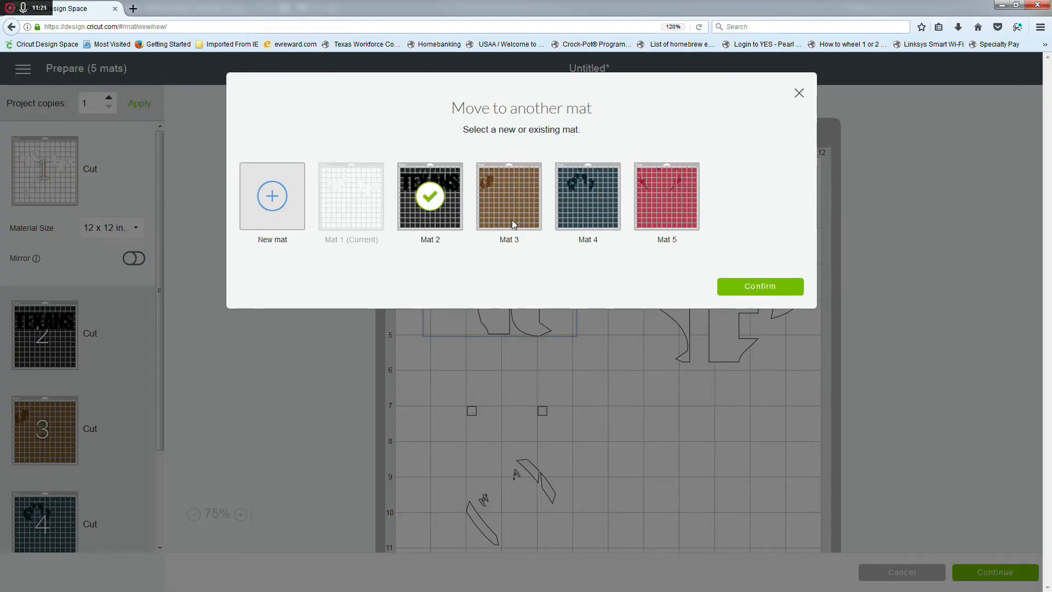
click(739, 284)
drag(497, 289, 471, 280)
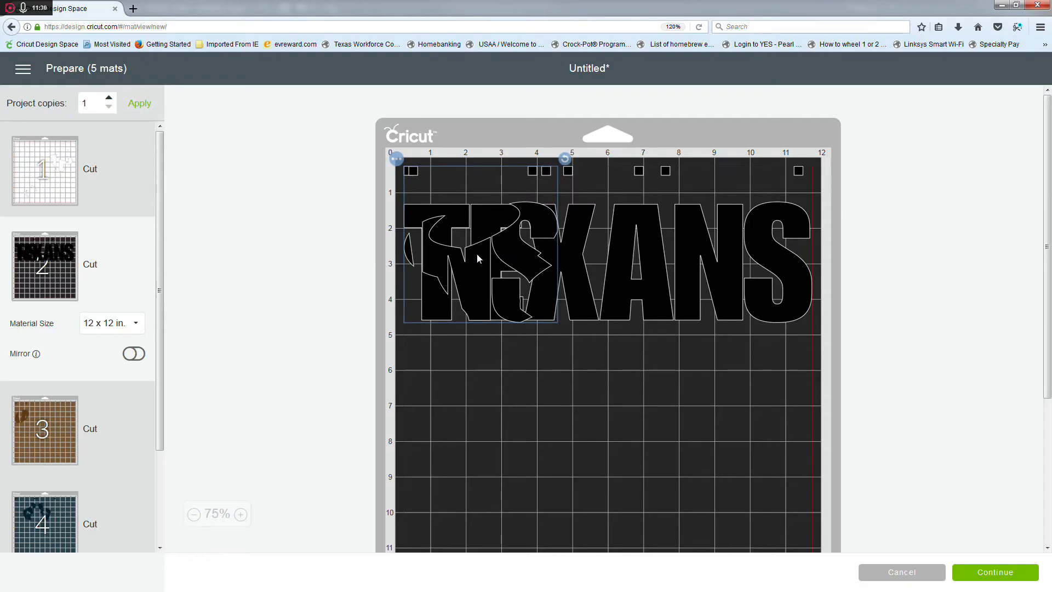
drag(524, 253, 596, 444)
drag(534, 457, 602, 460)
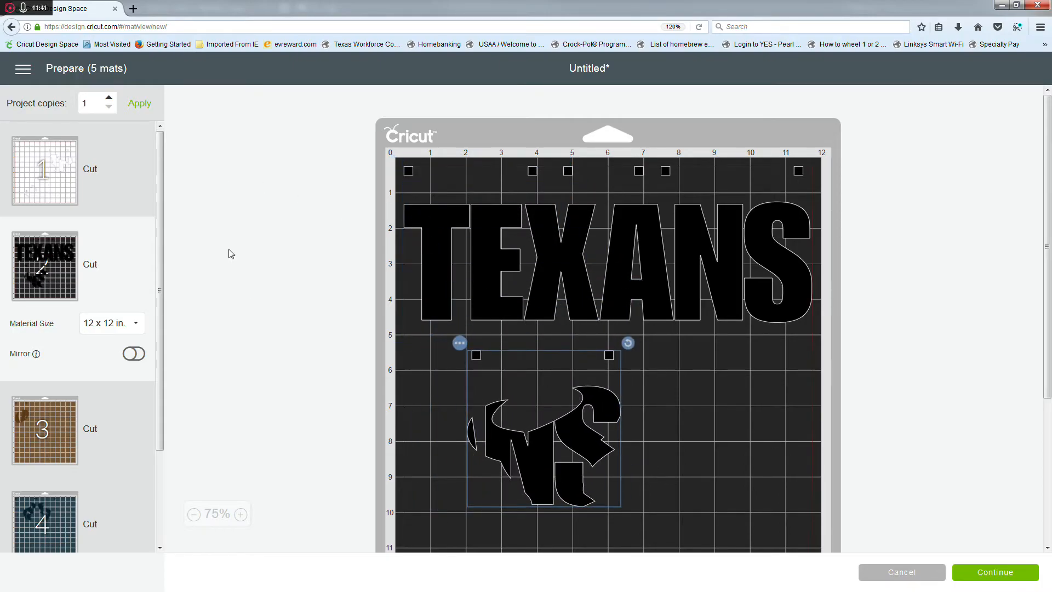
Transfer the navy NS piece with its registration squares from mat 4 to Mat 2.
scroll(118, 320, down, 2)
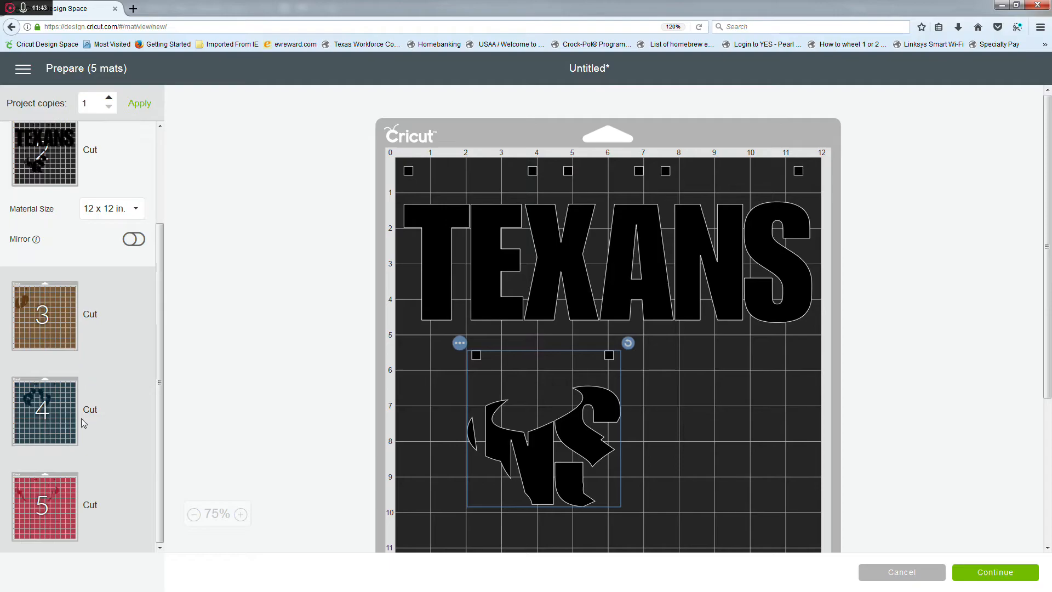
click(44, 394)
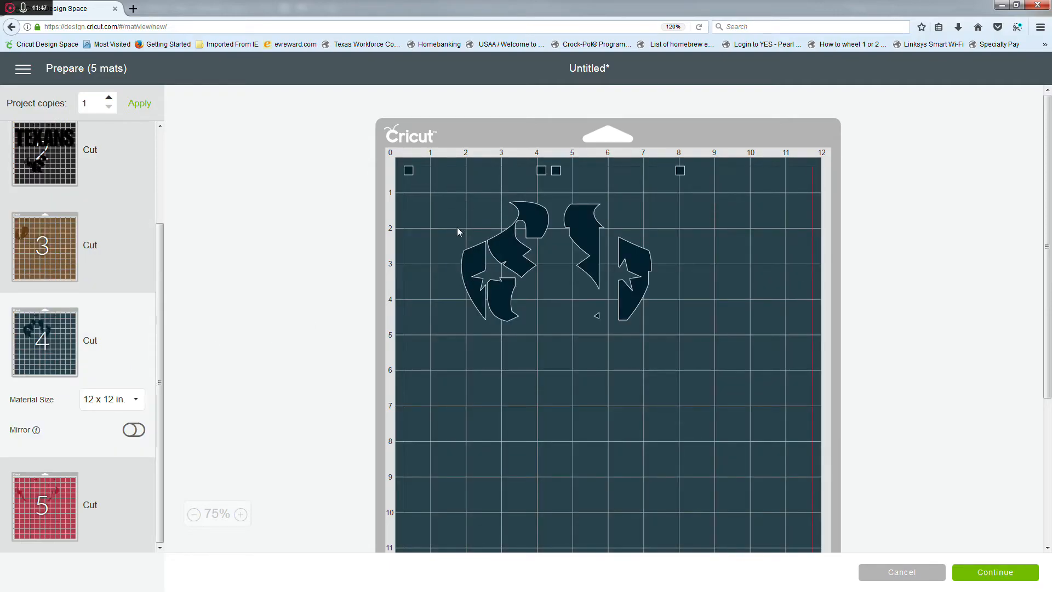
click(413, 172)
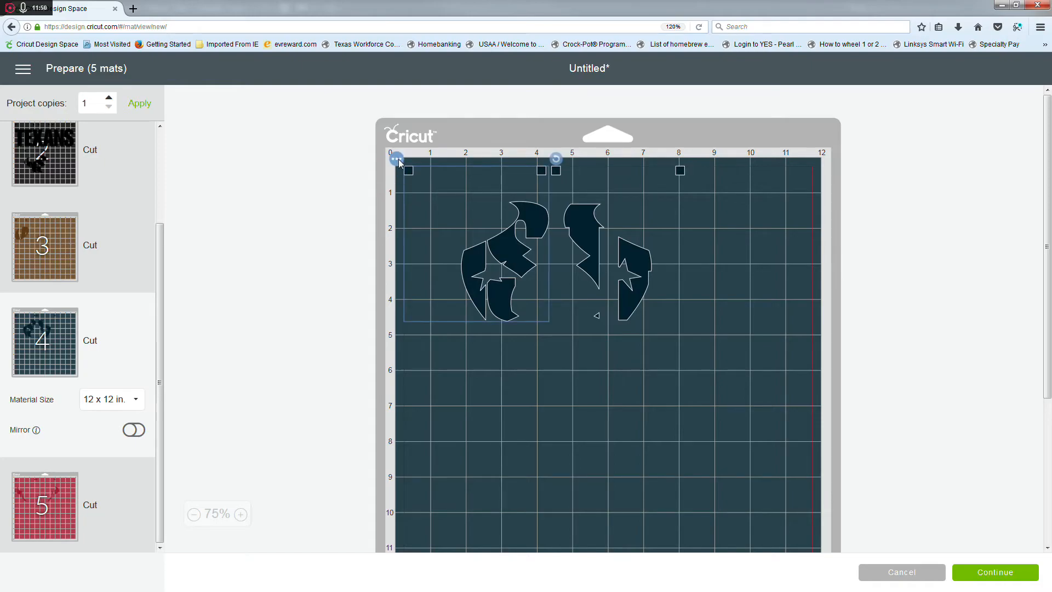
click(396, 159)
click(417, 189)
click(418, 192)
click(748, 290)
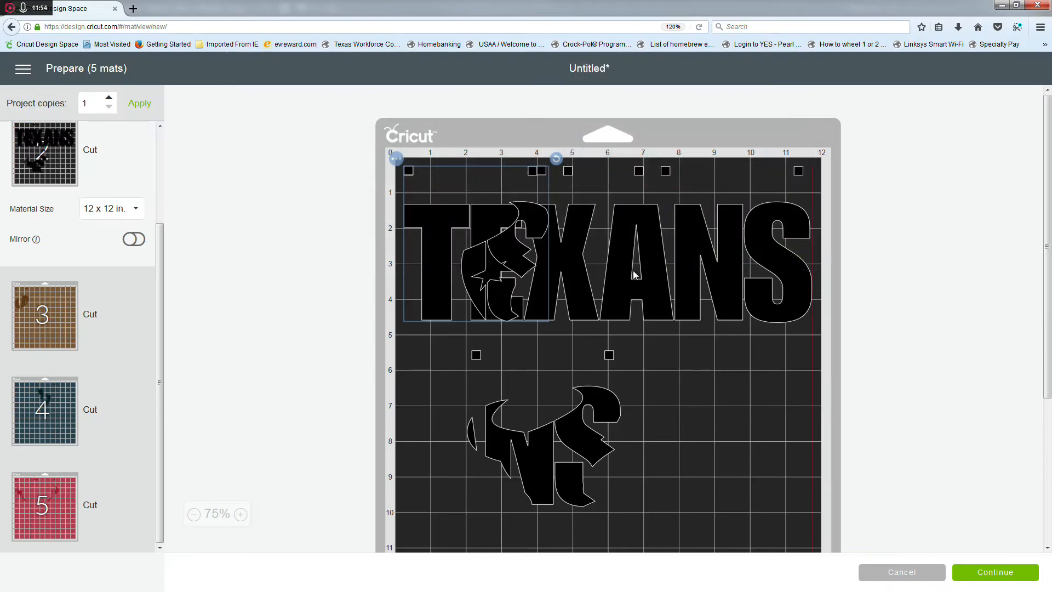
Place the navy NS piece below the lettering near the mat's right edge and shift the white NS piece left to roughly the same height.
drag(512, 248, 766, 428)
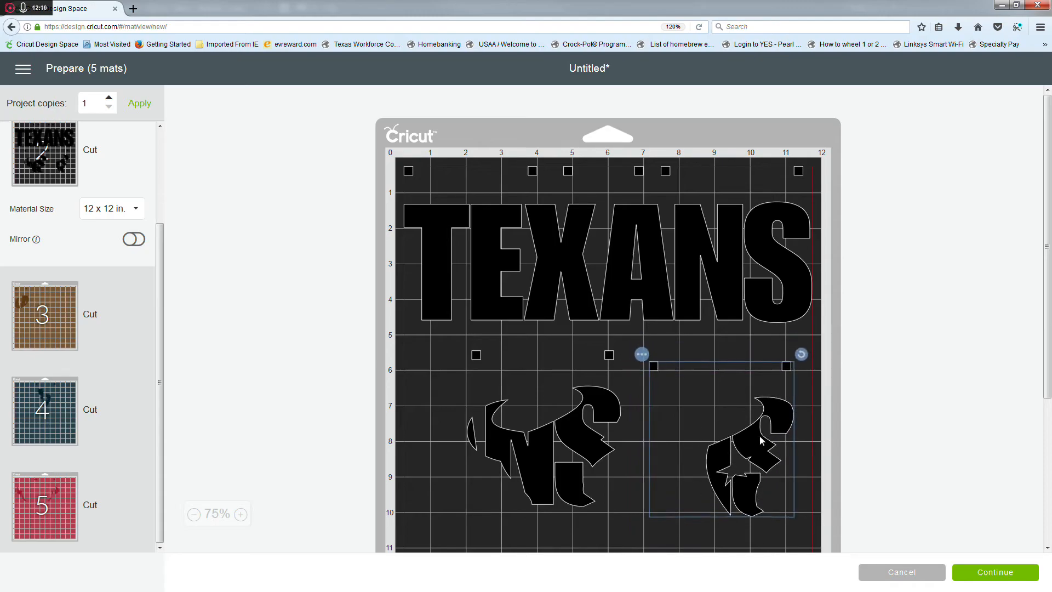
drag(543, 445, 520, 432)
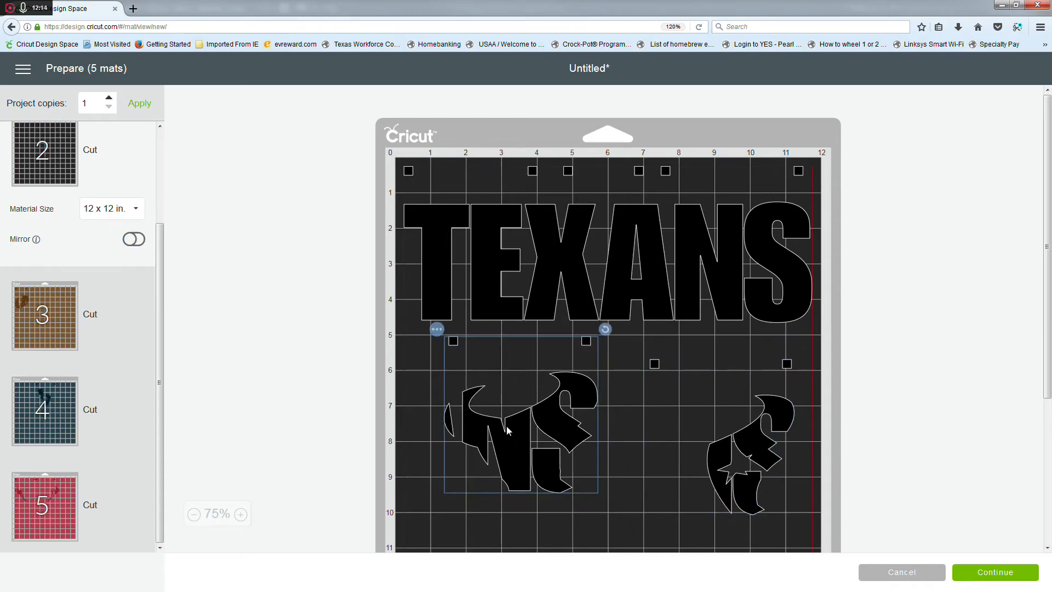
scroll(107, 369, up, 3)
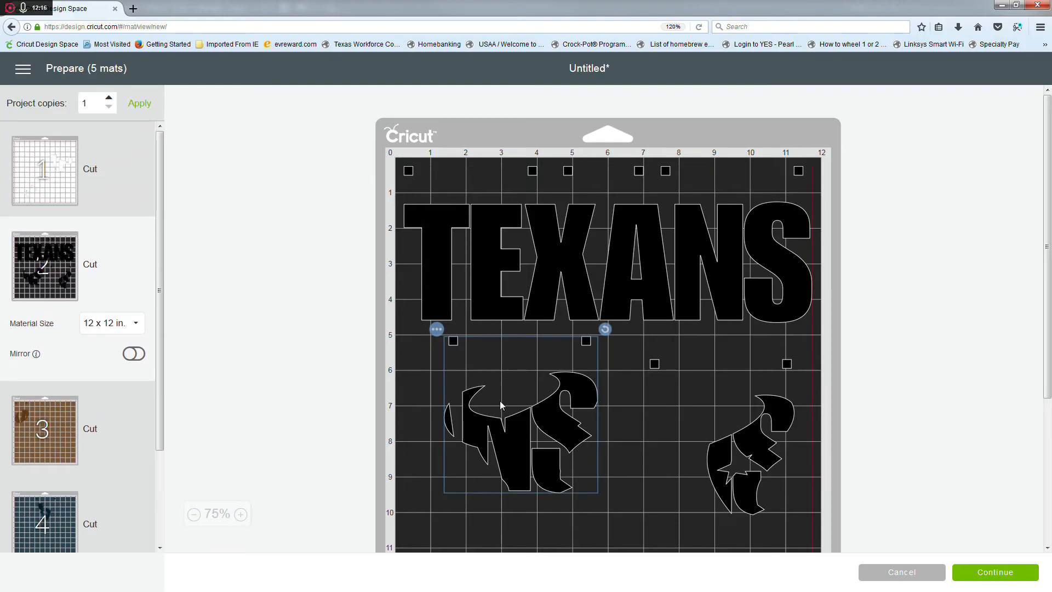
drag(517, 444, 513, 464)
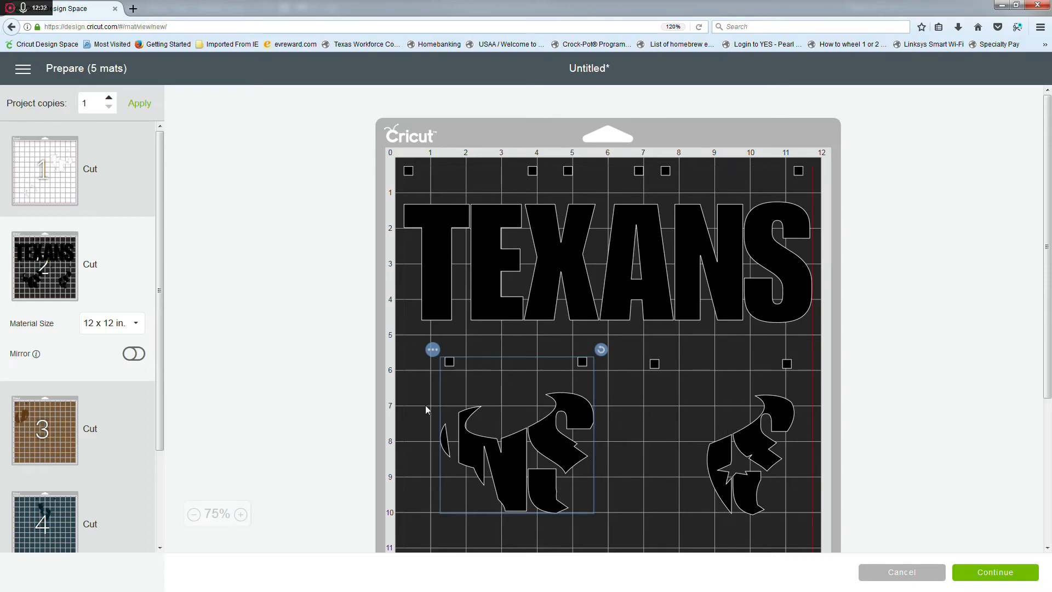
Transfer the red NS piece with its registration squares from mat 5 to Mat 2.
scroll(73, 430, down, 2)
click(58, 497)
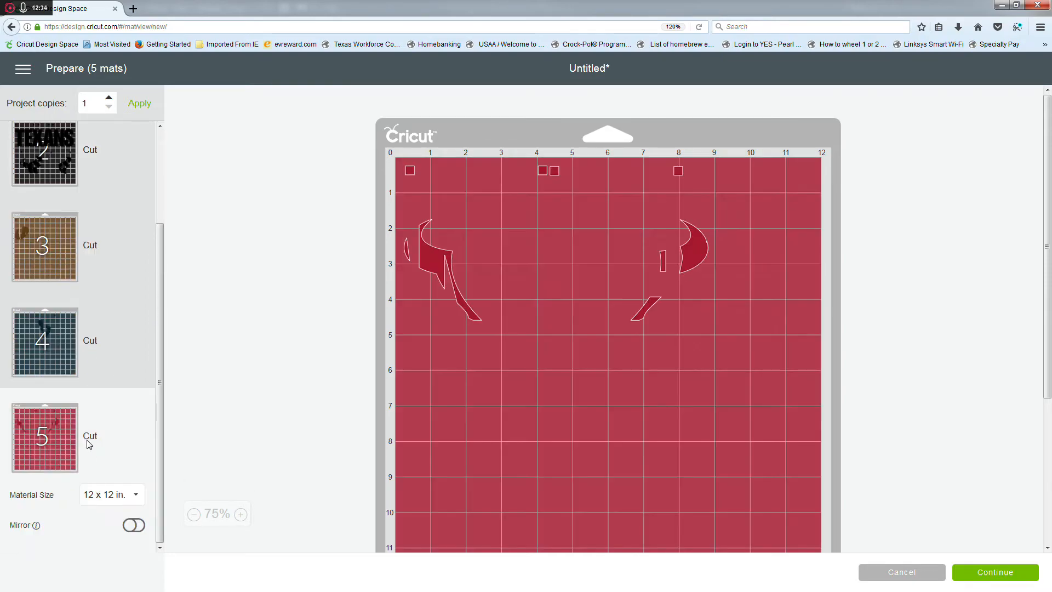
click(396, 160)
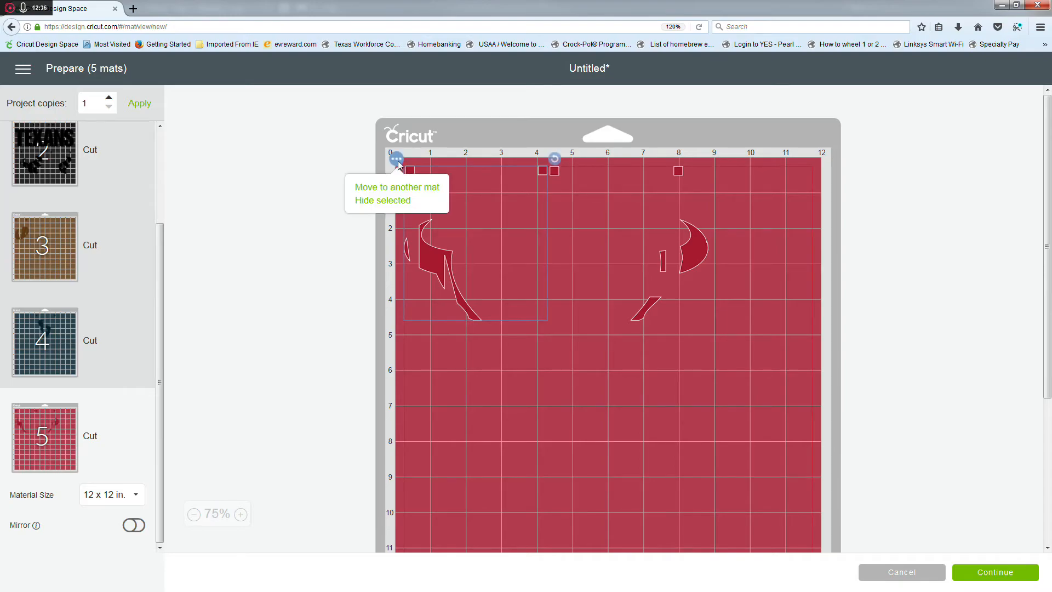
click(413, 188)
click(444, 217)
click(759, 286)
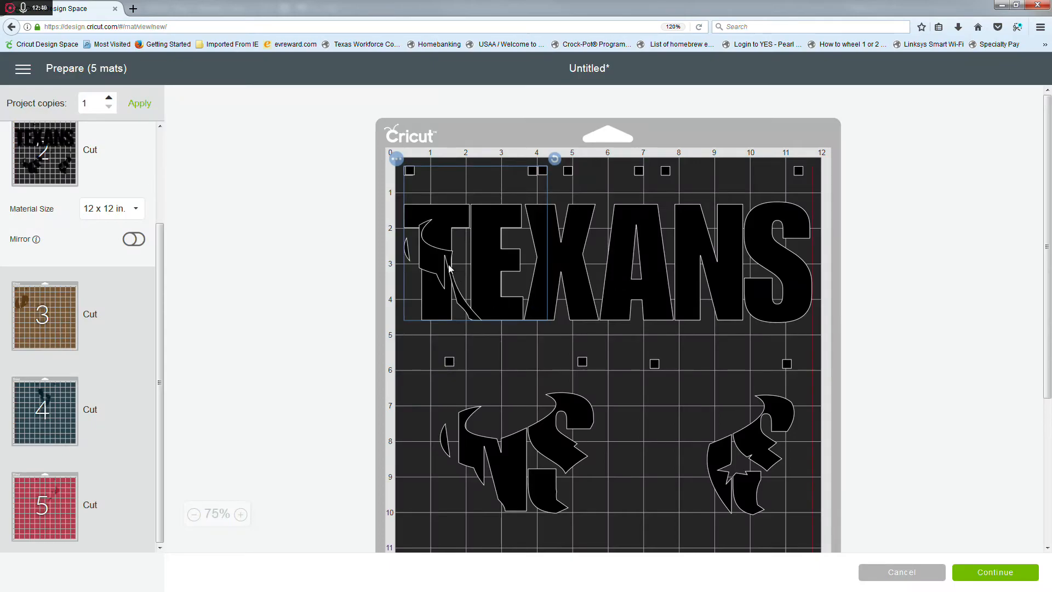
Place the red NS piece between the white and navy NS pieces, moving those two outward to make room.
drag(437, 256, 634, 501)
scroll(522, 280, down, 3)
click(525, 252)
drag(525, 251, 517, 236)
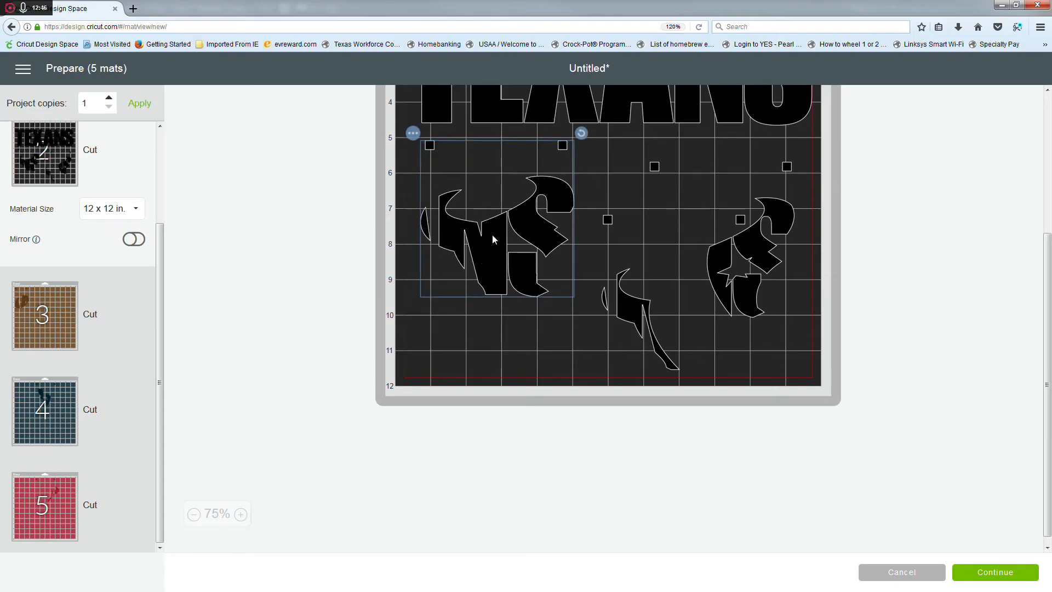
drag(735, 256, 778, 246)
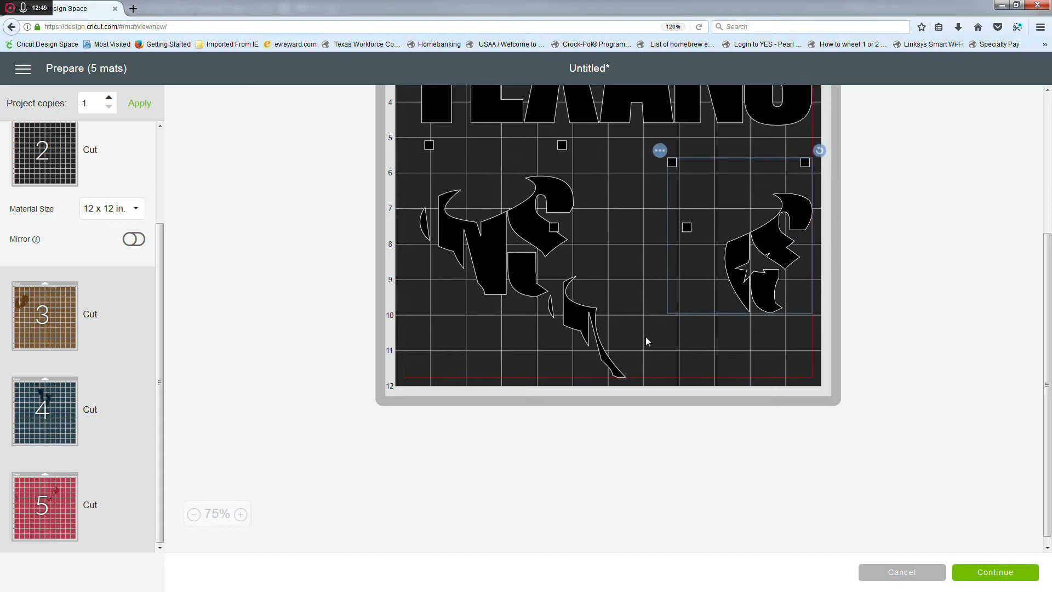
drag(608, 356, 604, 333)
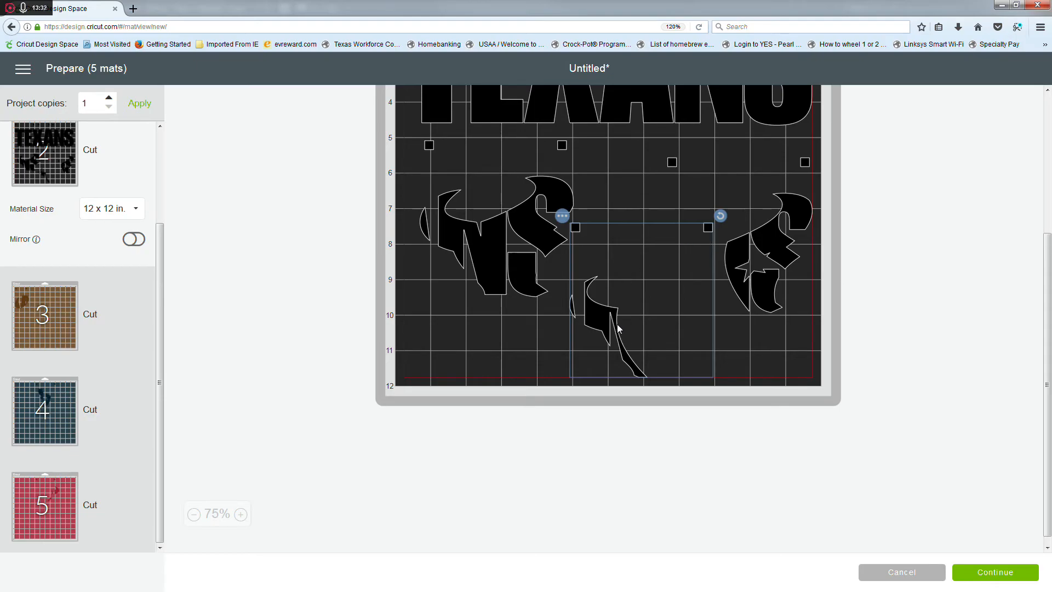
Overlay the red NS piece on the white NS piece, then on the navy NS piece, matching their registration squares.
drag(610, 324, 463, 243)
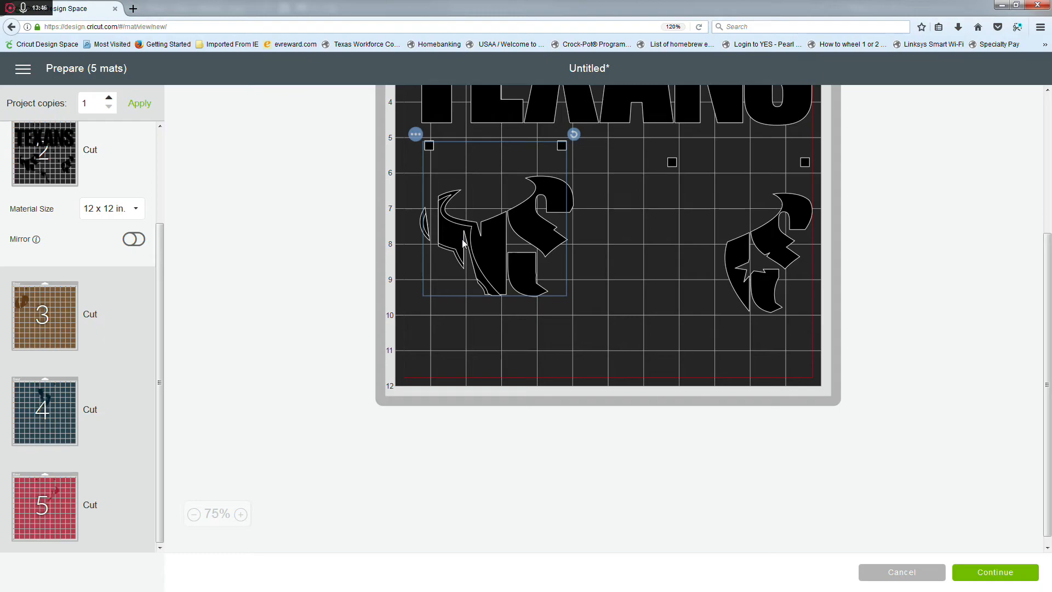
click(634, 324)
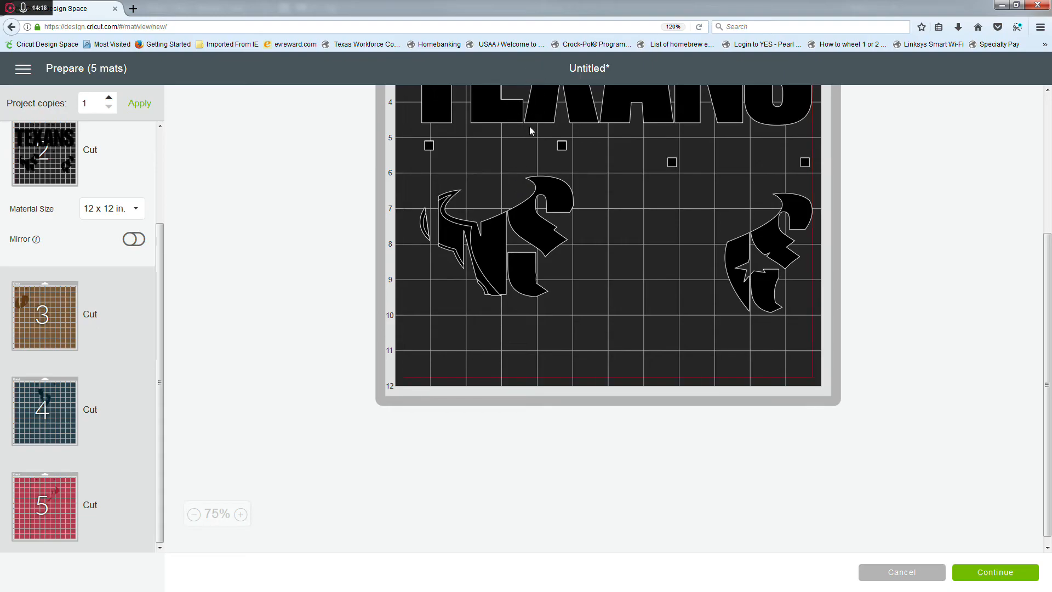
drag(501, 244, 707, 257)
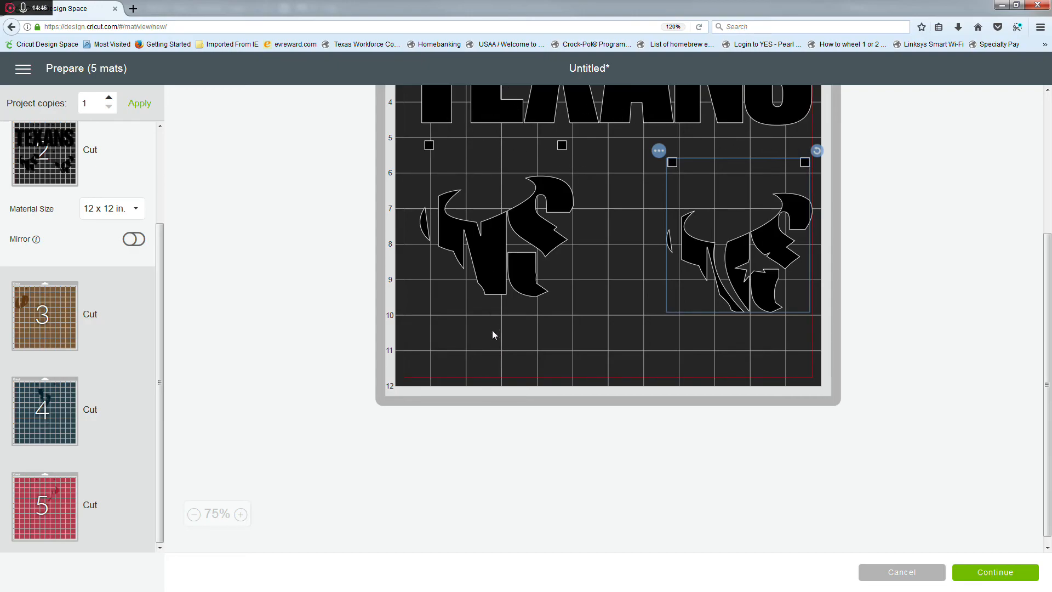
Shift the white NS piece inward and stack the navy and red NS pieces on it, matching all registration squares.
drag(490, 240, 534, 268)
drag(727, 267, 680, 271)
drag(767, 263, 587, 260)
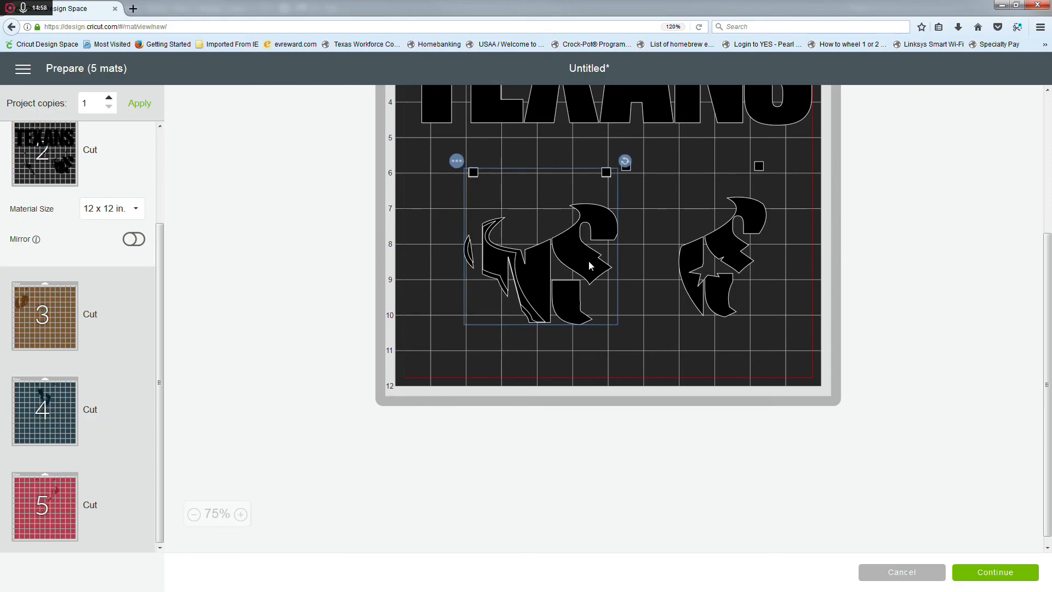
drag(720, 259, 566, 265)
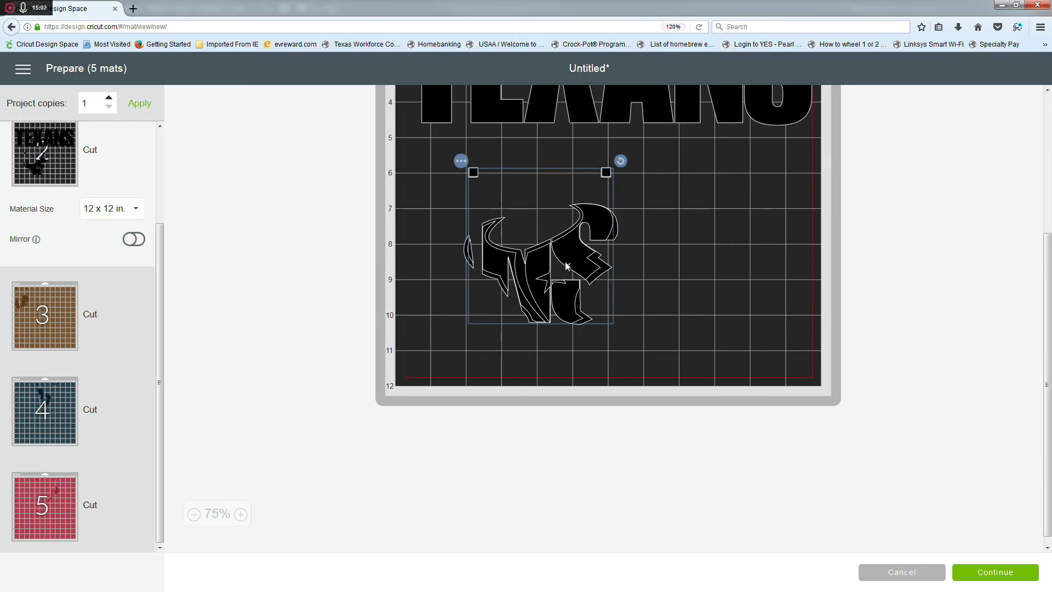
click(735, 276)
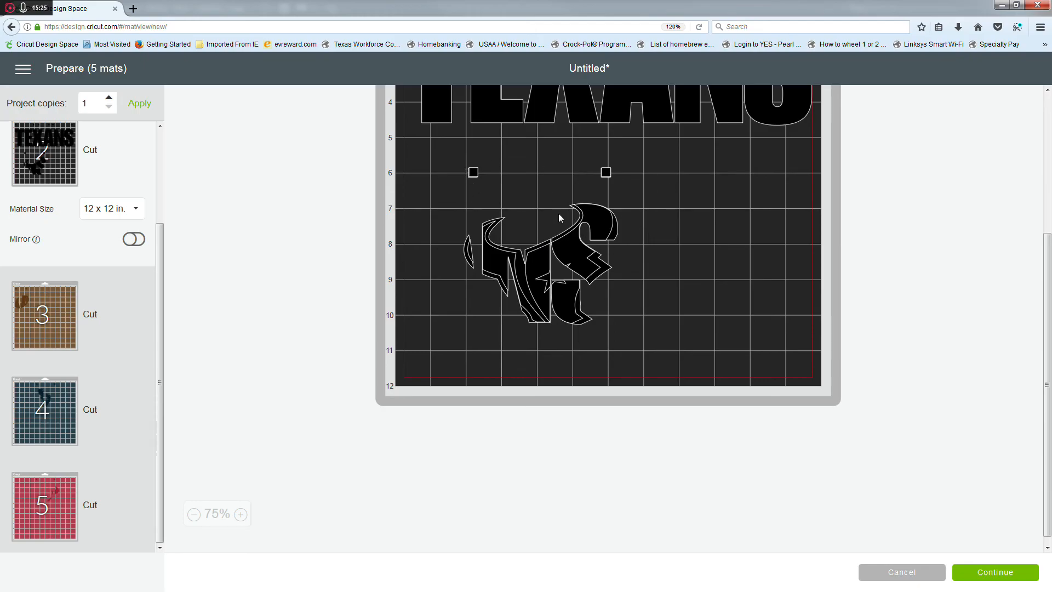
Pull the navy NS piece out of the stack toward the mat's left edge and nudge the red NS piece slightly off the white one.
scroll(561, 219, up, 3)
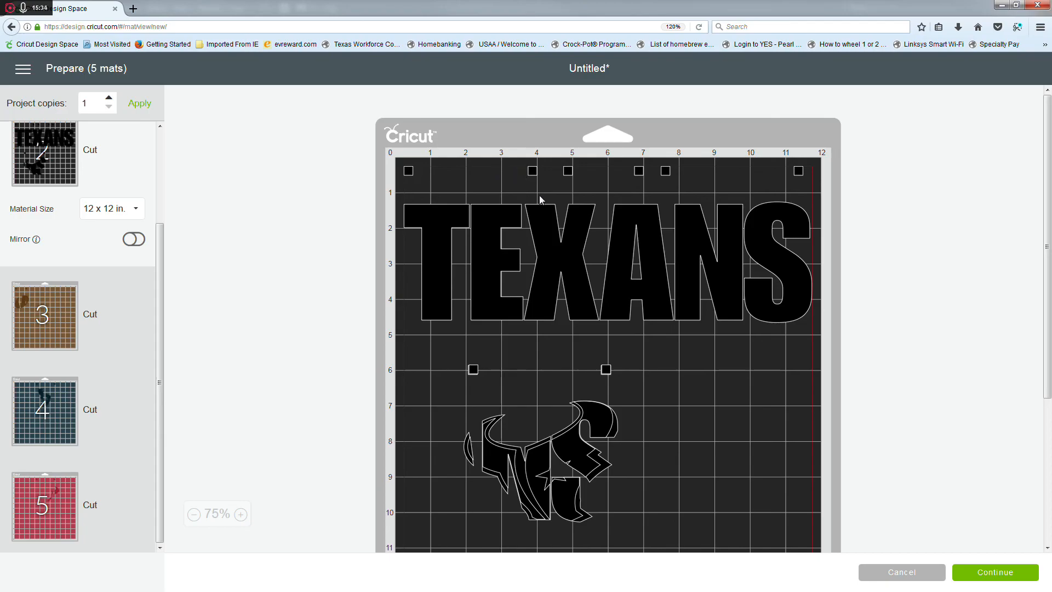
click(537, 477)
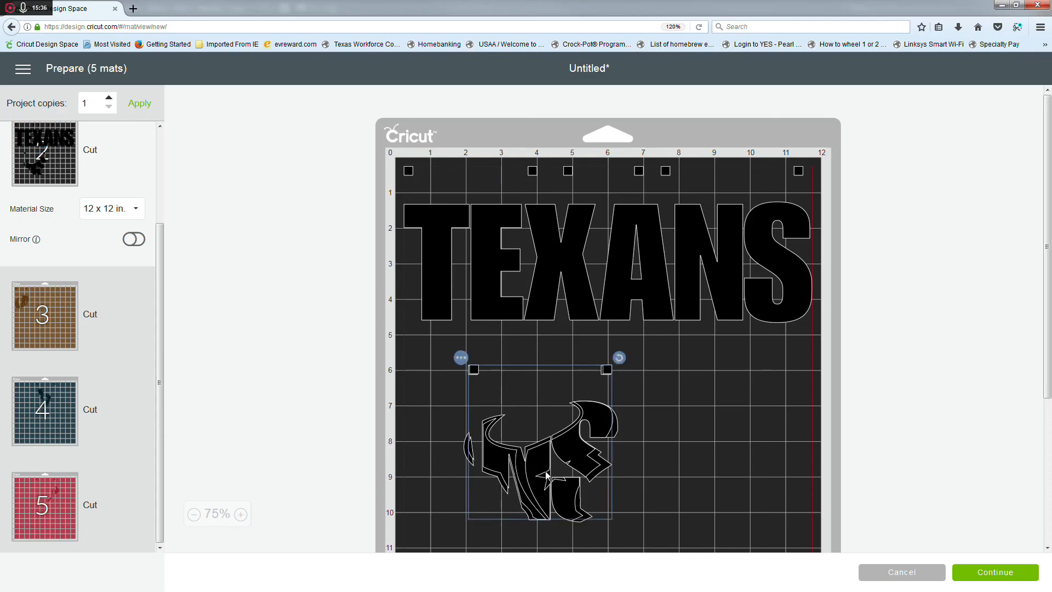
drag(531, 481, 511, 469)
mouse_move(583, 450)
mouse_down()
mouse_move(666, 468)
mouse_move(721, 436)
mouse_move(551, 451)
mouse_move(583, 448)
mouse_move(579, 455)
mouse_move(581, 446)
mouse_move(577, 454)
mouse_up()
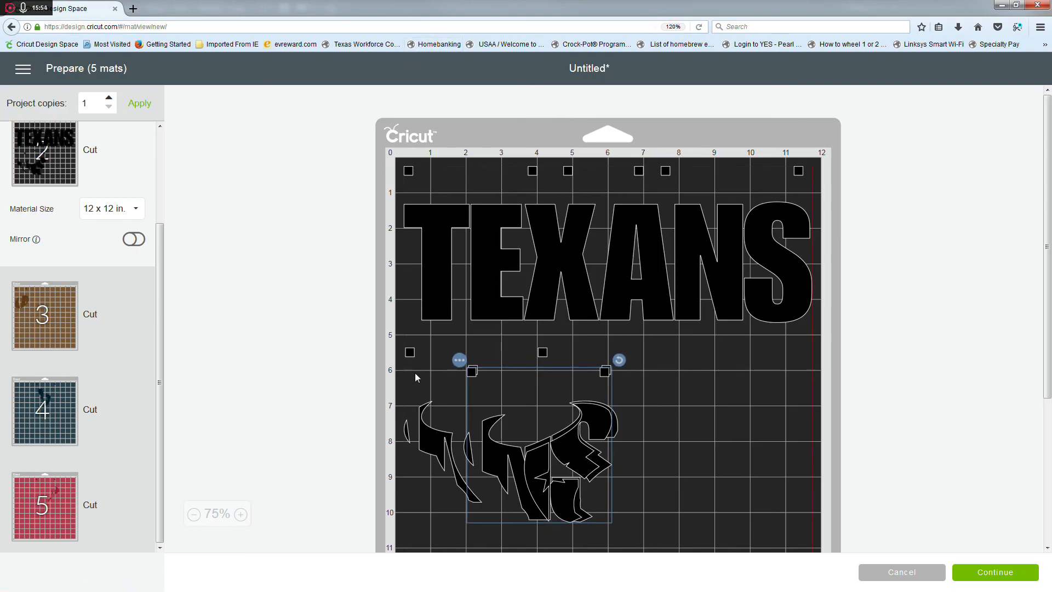